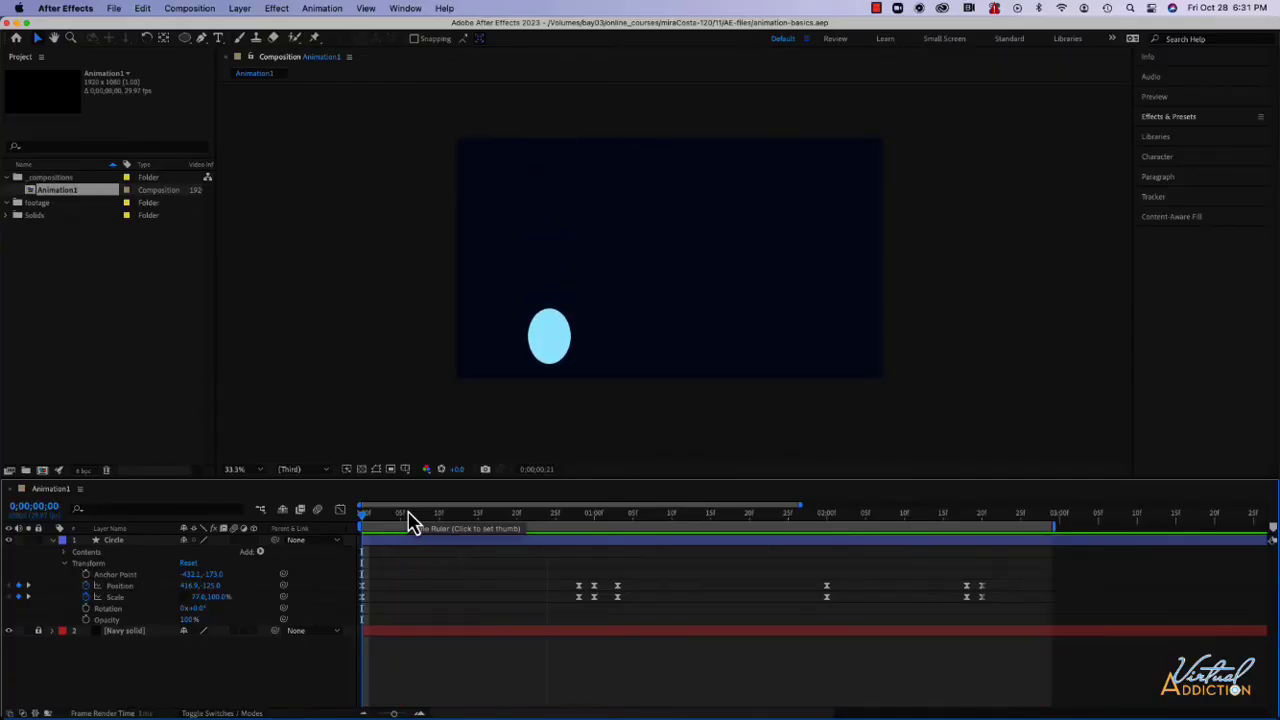
- Collapse the Circle layer's properties and extend the end of the work area to 5 seconds
{"action": "key", "text": "space"}
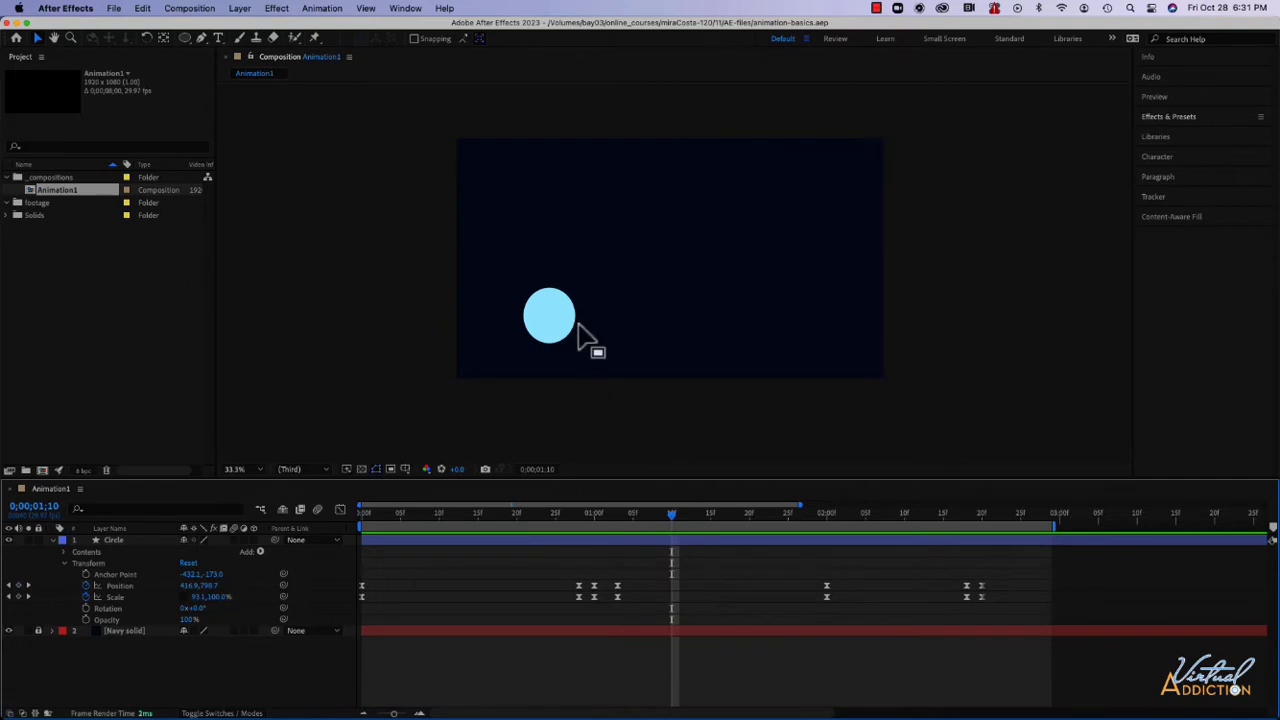
{"action": "left_click_drag", "start_coordinate": [720, 527], "coordinate": [862, 543]}
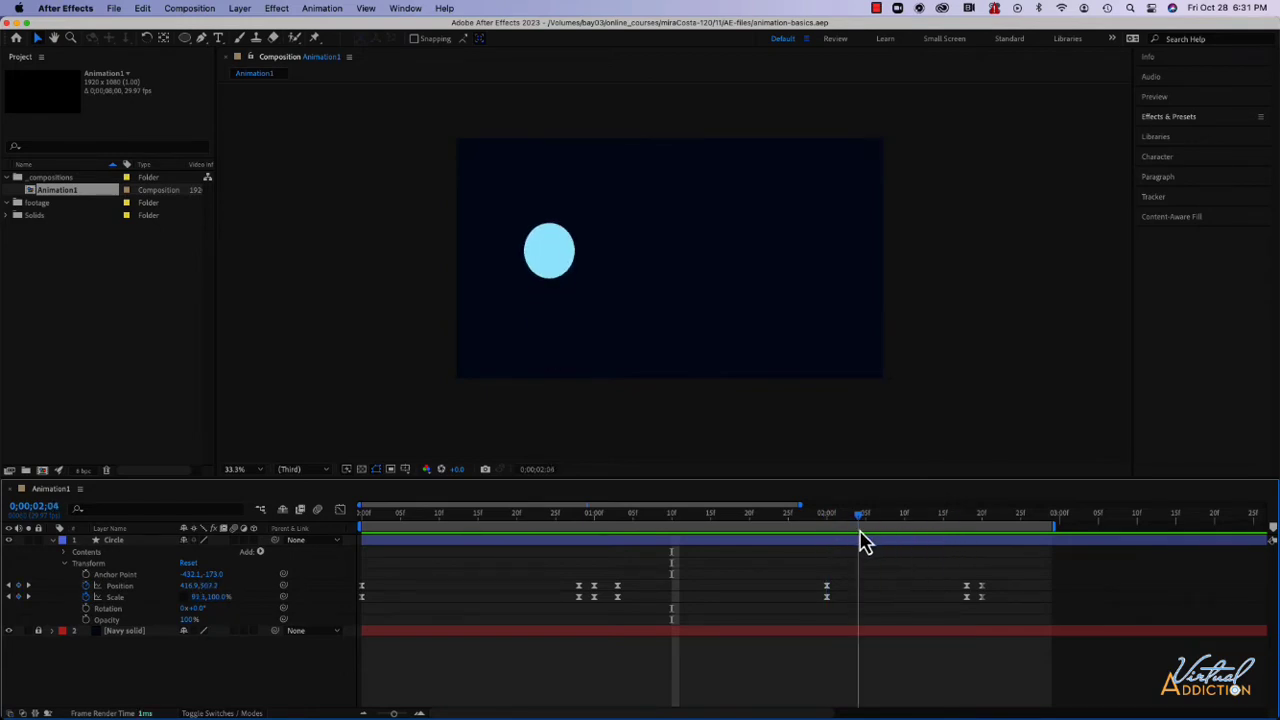
{"action": "left_click", "coordinate": [52, 540]}
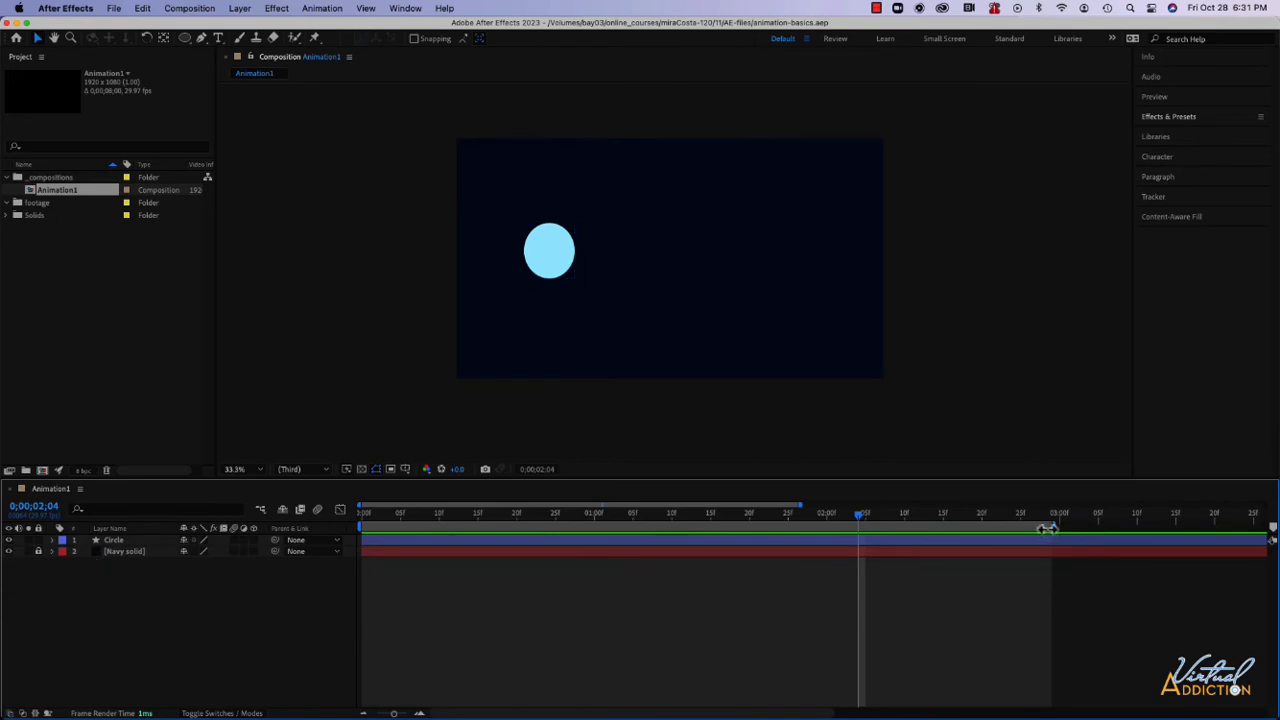
{"action": "left_click_drag", "start_coordinate": [1058, 529], "coordinate": [1230, 529]}
{"action": "left_click_drag", "start_coordinate": [393, 714], "coordinate": [383, 714]}
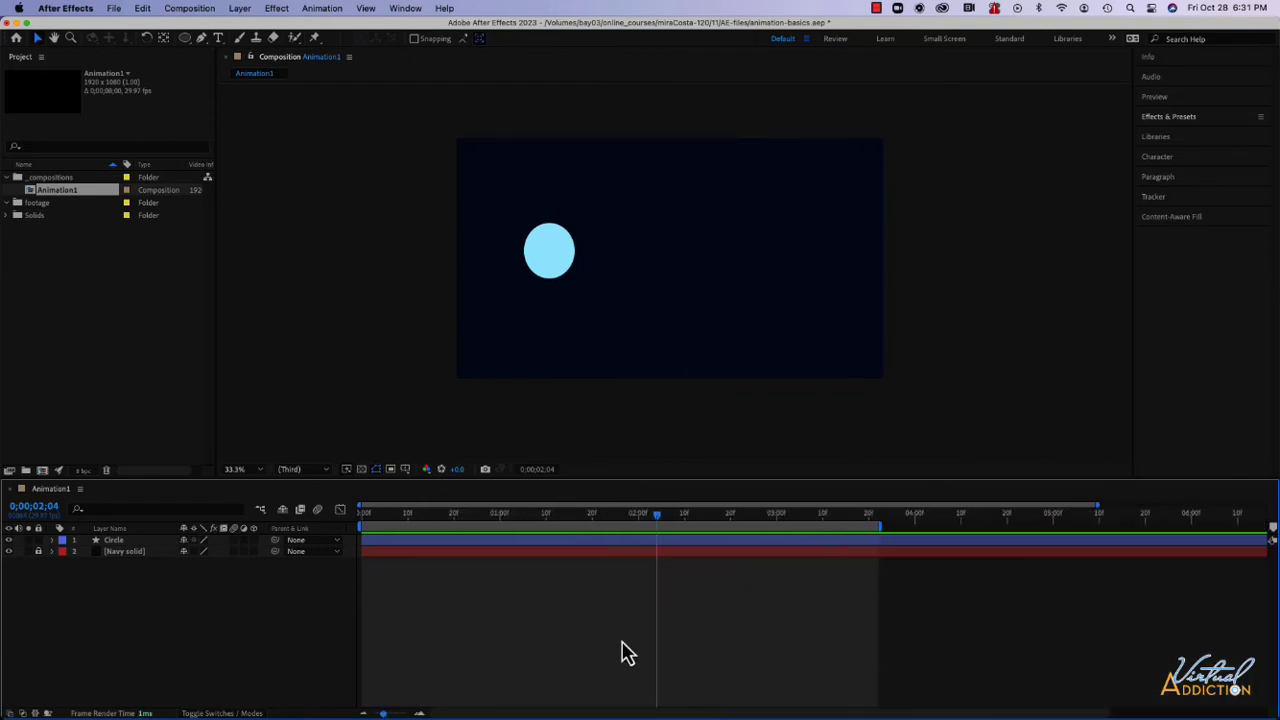
{"action": "left_click_drag", "start_coordinate": [881, 528], "coordinate": [1053, 528]}
- Scrub through the rest of the work area to 0;00;04;20 to examine the circle beyond its final bounce
{"action": "left_click", "coordinate": [723, 545]}
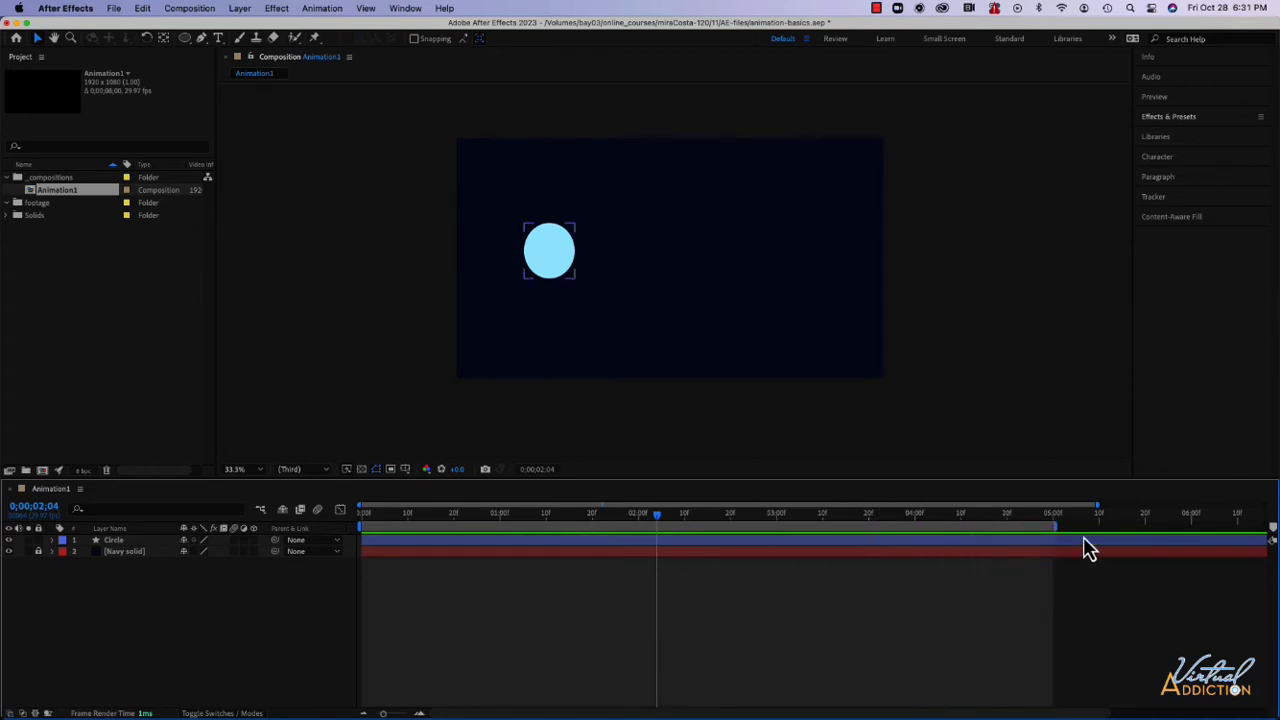
{"action": "left_click", "coordinate": [312, 560]}
{"action": "left_click", "coordinate": [168, 543]}
{"action": "left_click", "coordinate": [170, 557]}
{"action": "left_click_drag", "start_coordinate": [658, 521], "coordinate": [741, 526]}
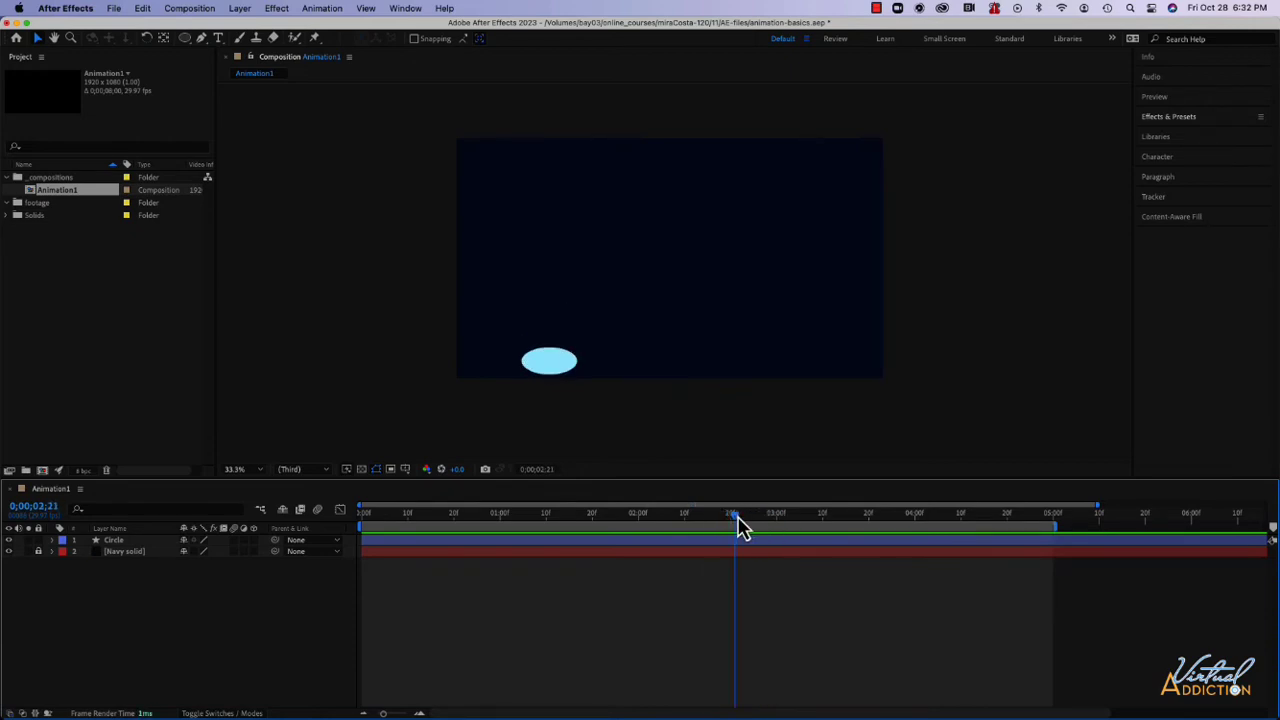
{"action": "left_click", "coordinate": [1250, 543]}
{"action": "left_click", "coordinate": [932, 650]}
{"action": "left_click_drag", "start_coordinate": [736, 526], "coordinate": [1012, 535]}
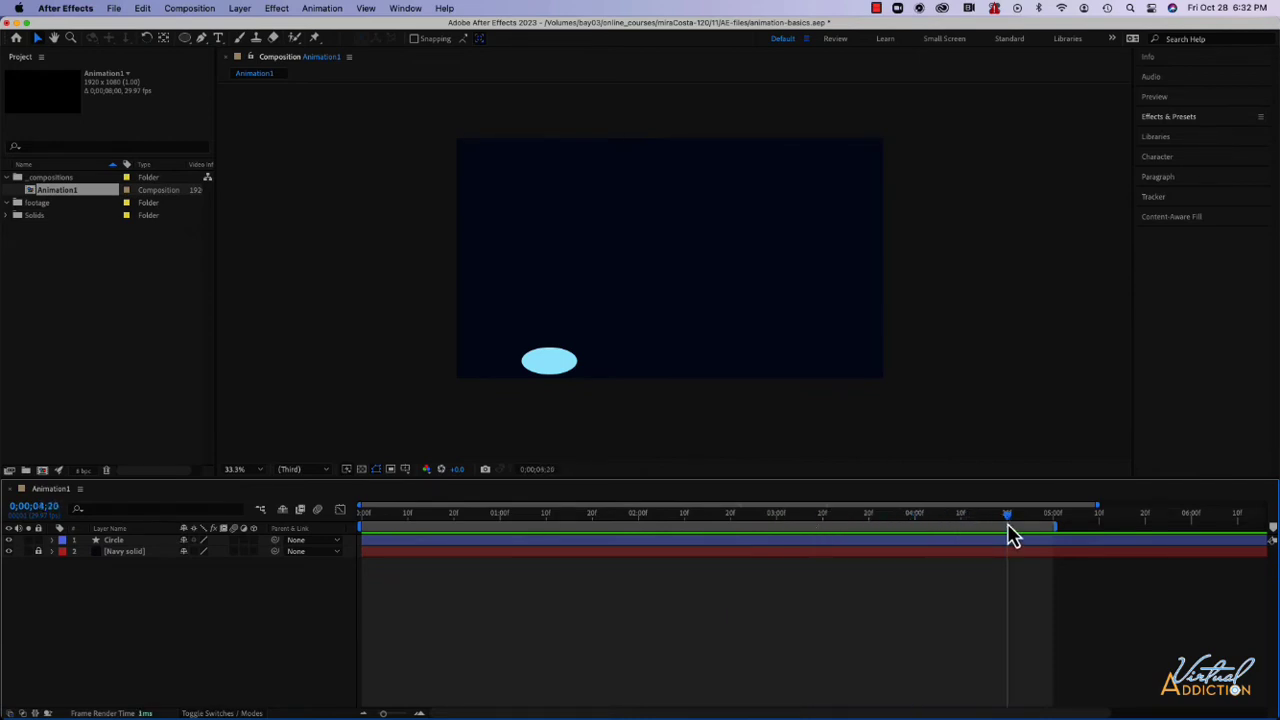
- Reveal only the animated properties, Position and Scale, of the Circle layer
{"action": "left_click", "coordinate": [129, 545]}
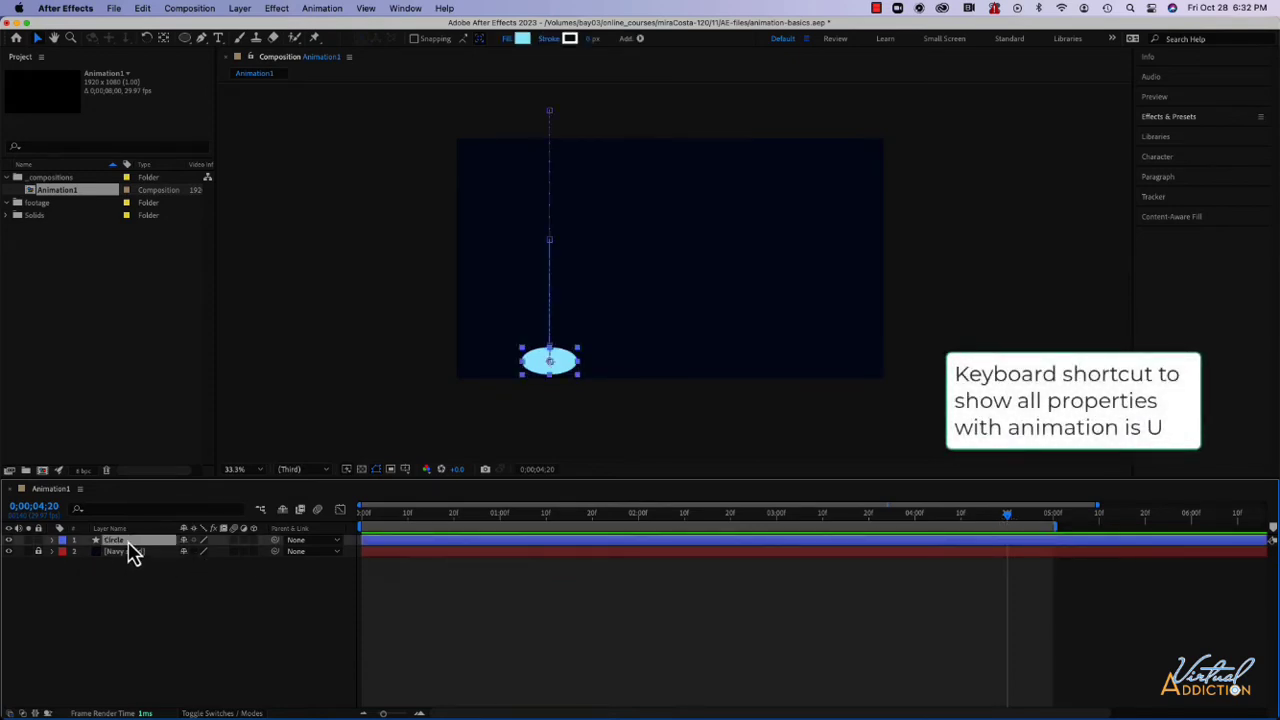
{"action": "key", "text": "u"}
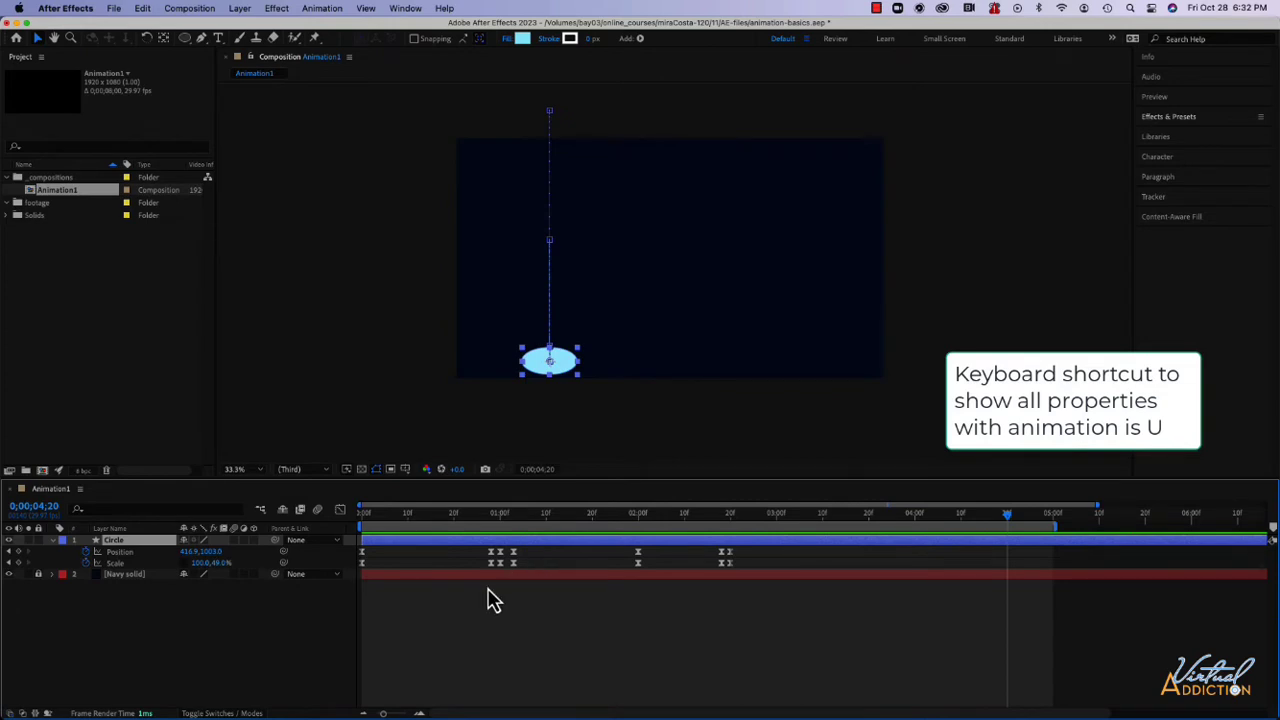
{"action": "key", "text": "u"}
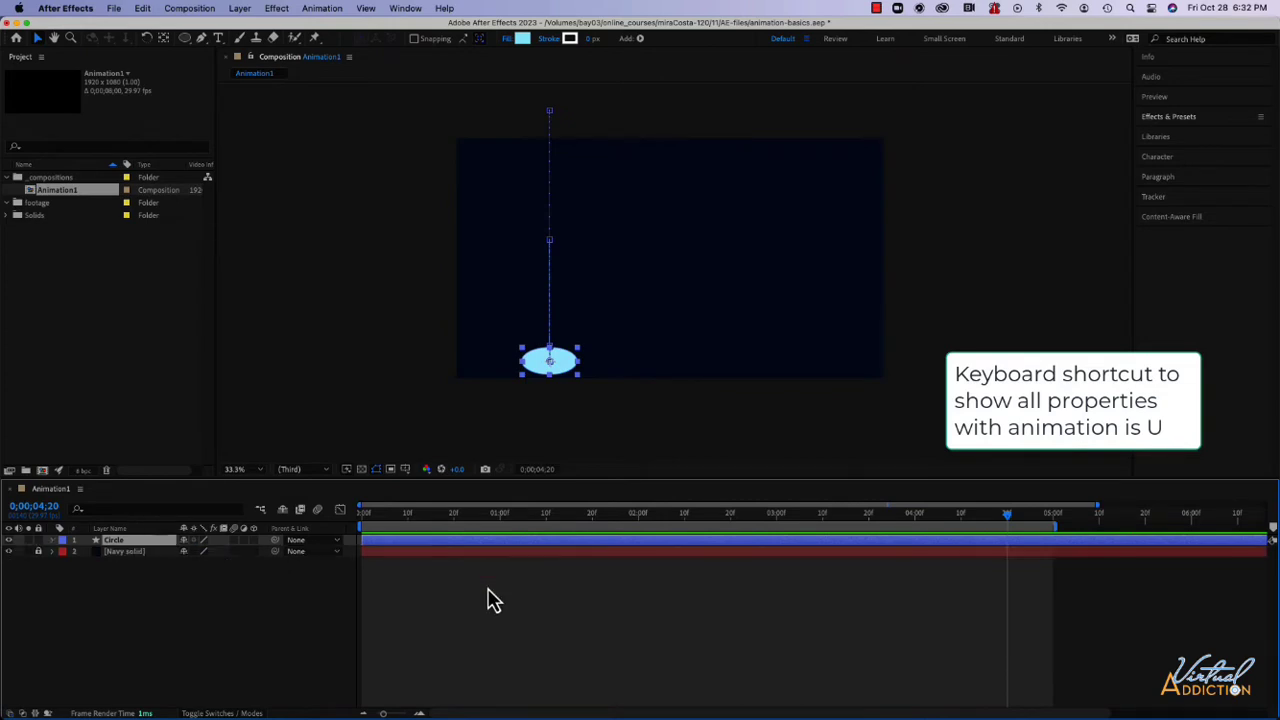
{"action": "key", "text": "u"}
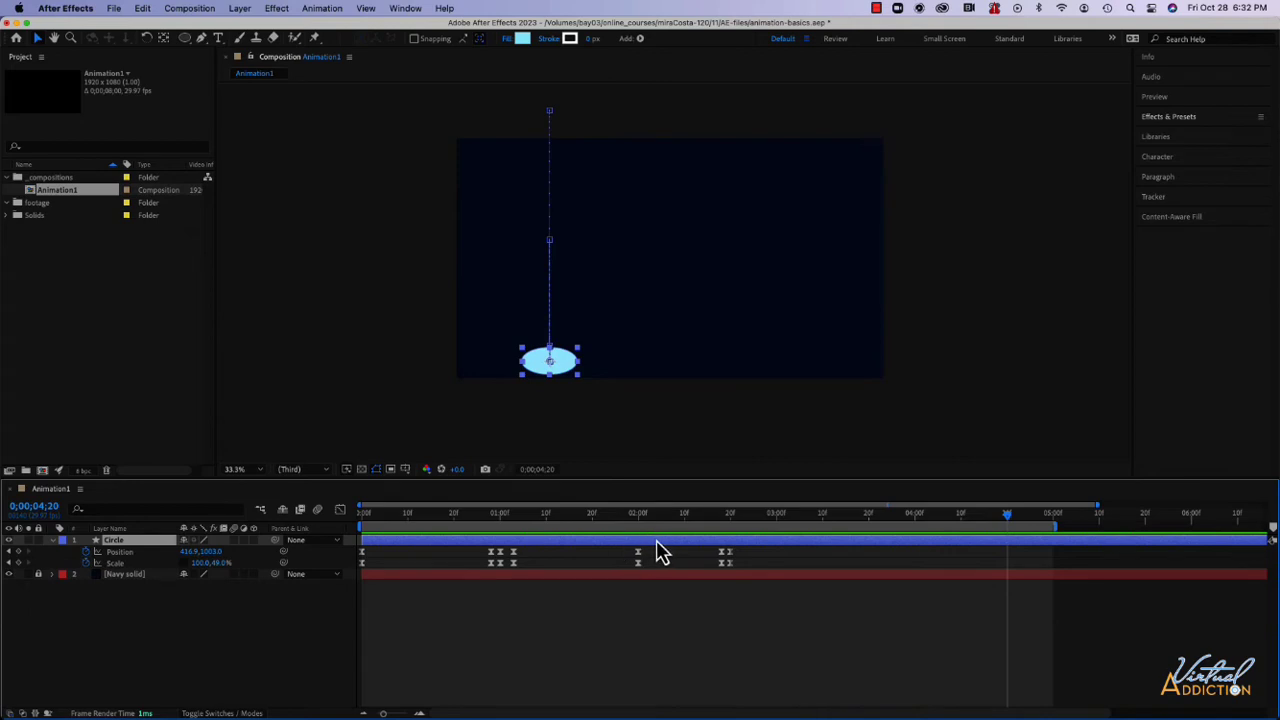
- Jump back and forth between the Circle layer's keyframes, ending on the last one at 0;00;02;20
{"action": "key", "text": "j"}
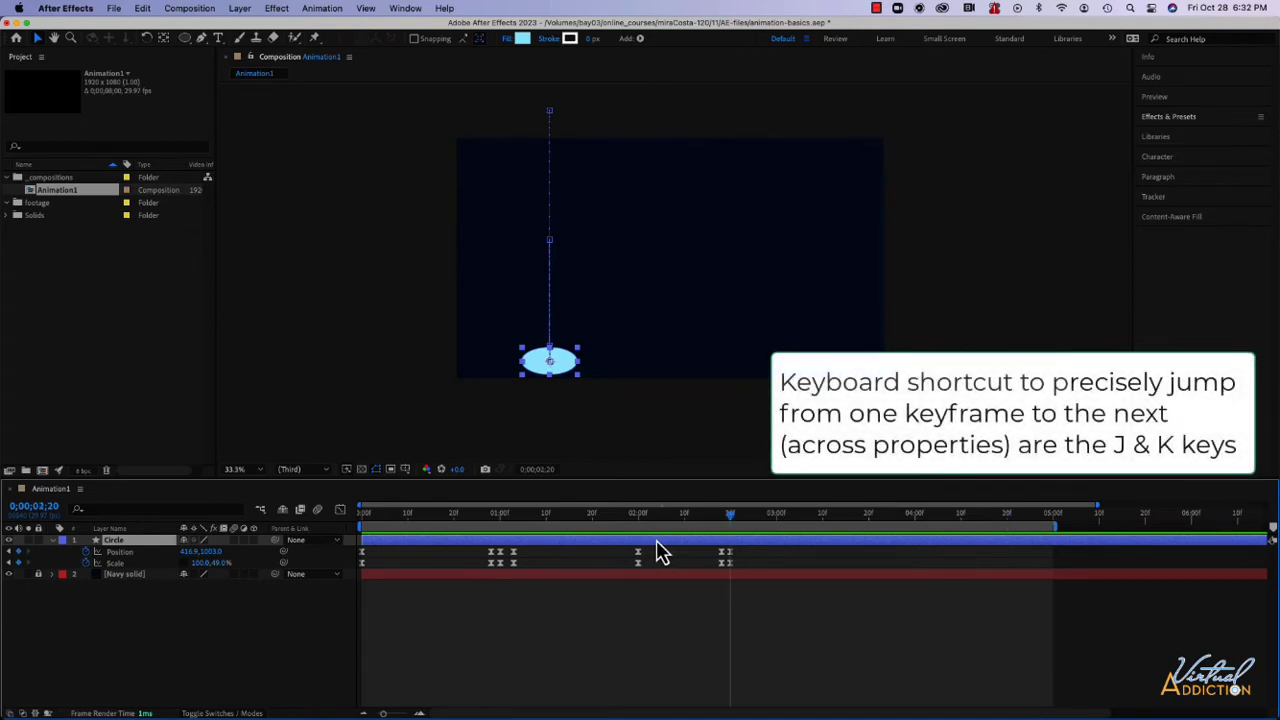
{"action": "key", "text": "j"}
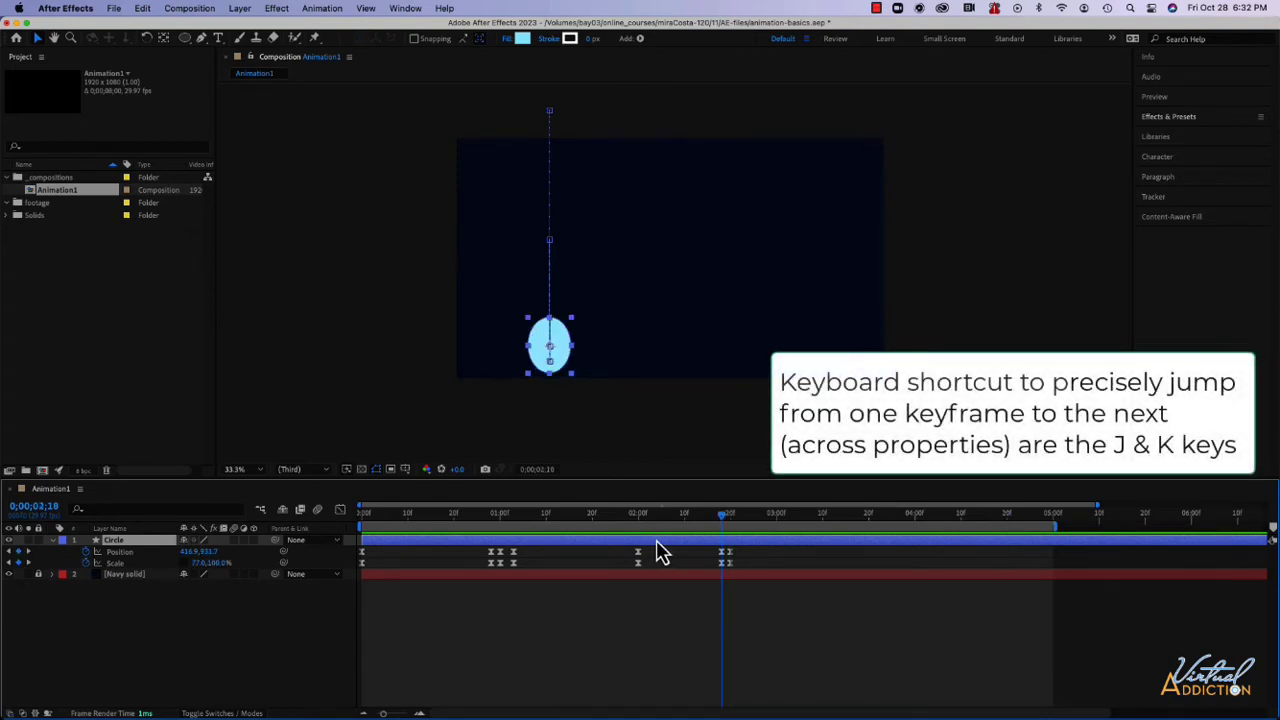
{"action": "key", "text": "j"}
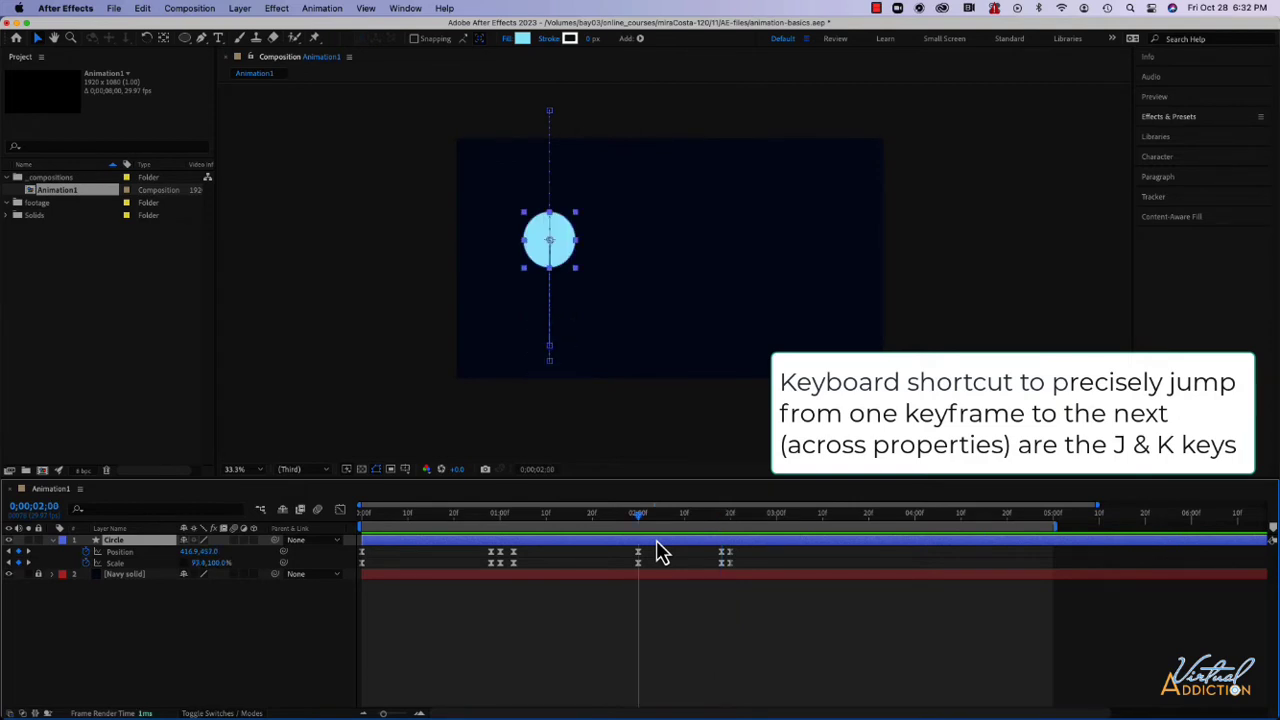
{"action": "key", "text": "j"}
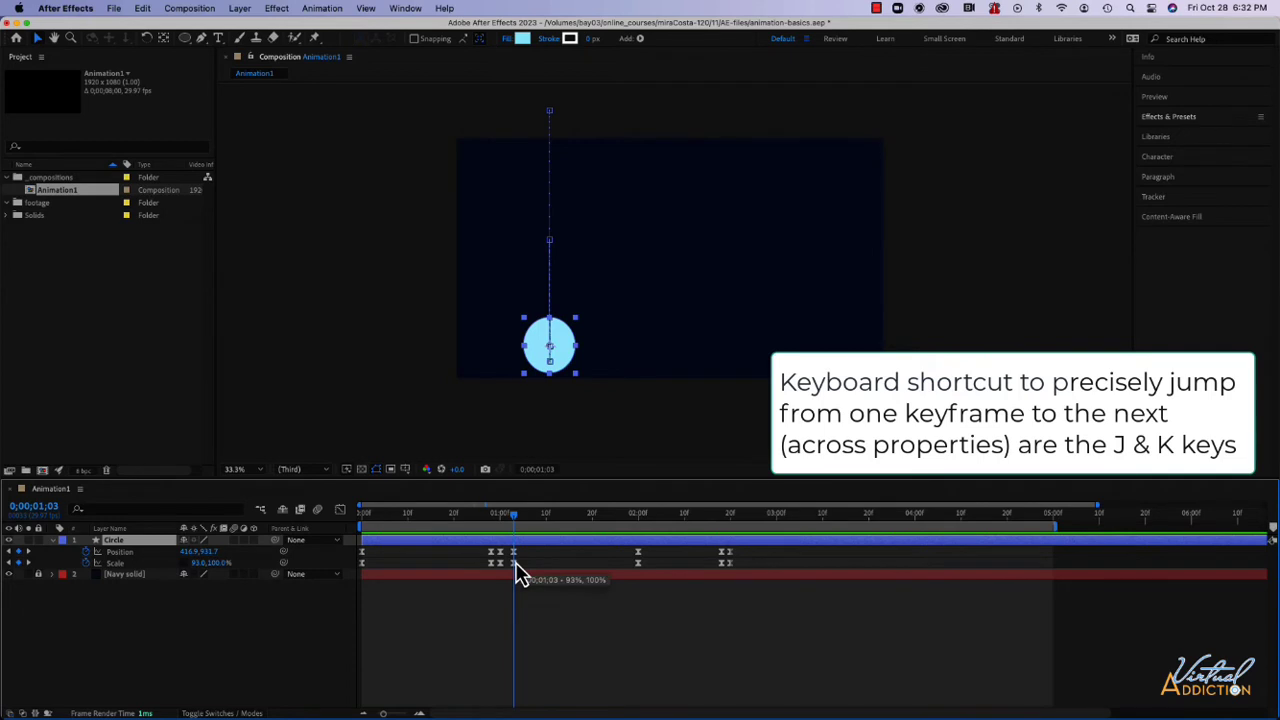
{"action": "key", "text": "j"}
{"action": "key", "text": "k"}
{"action": "key", "text": "k"}
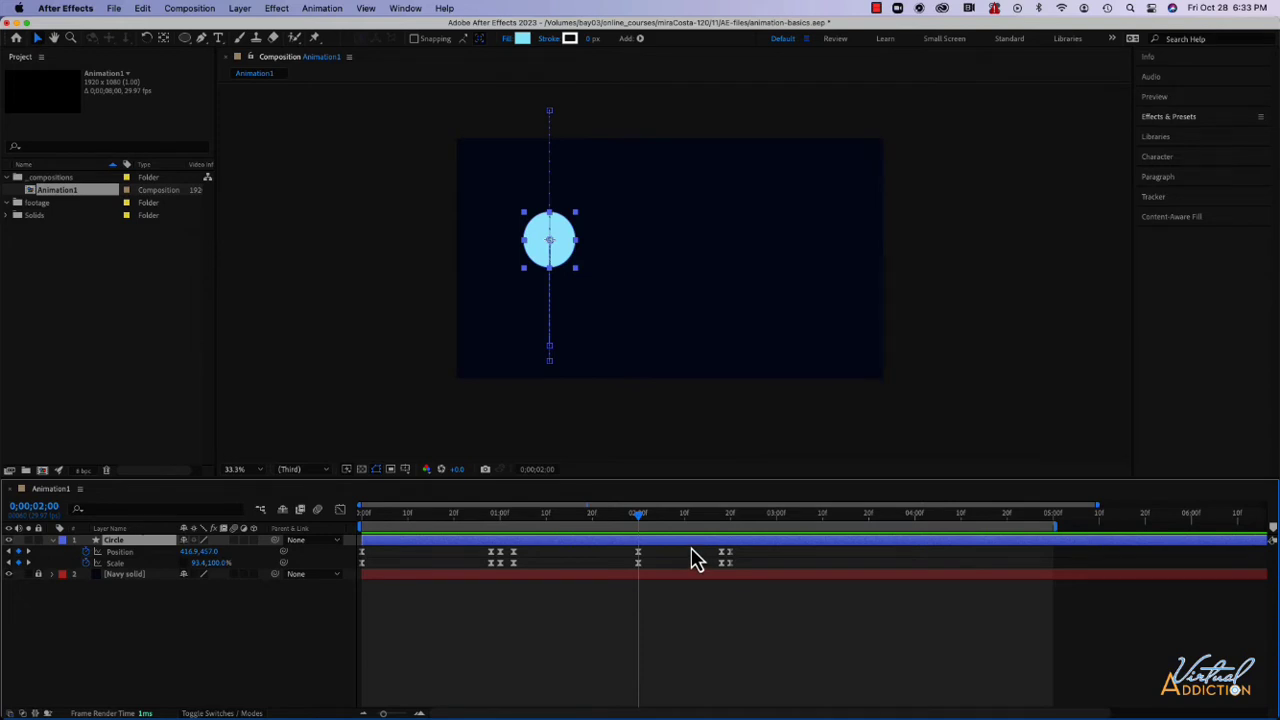
{"action": "key", "text": "k"}
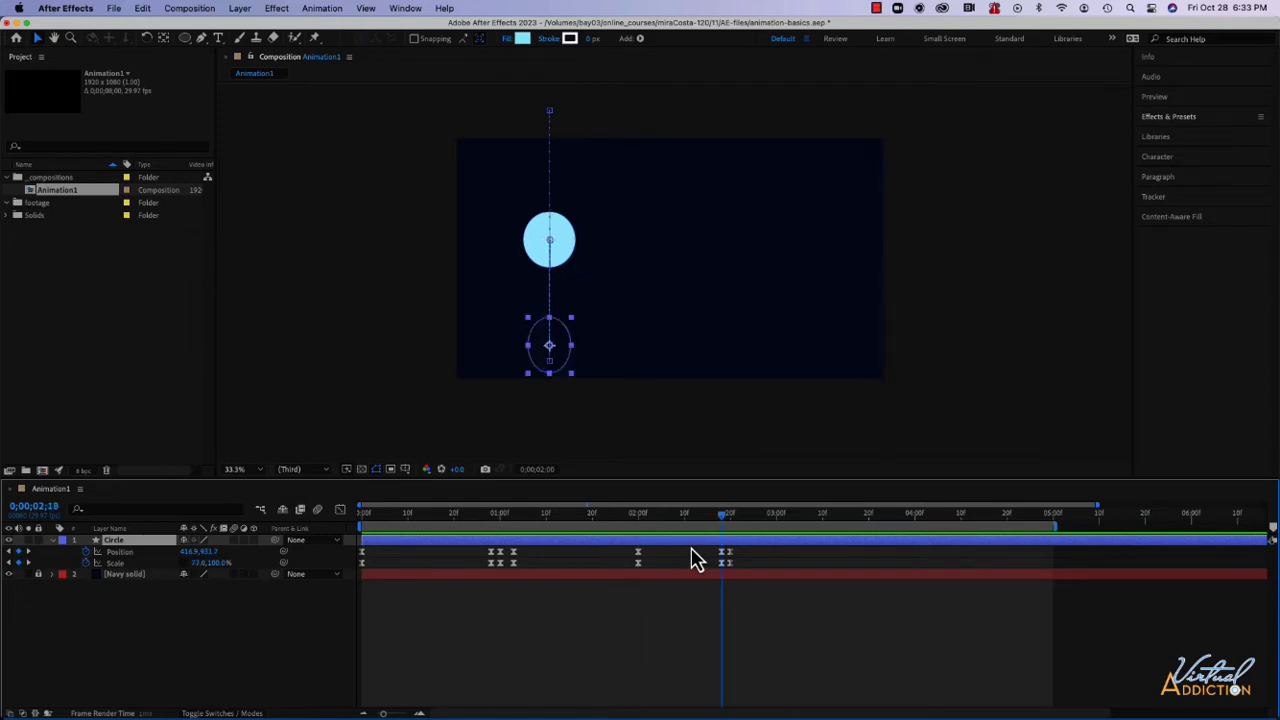
{"action": "key", "text": "k"}
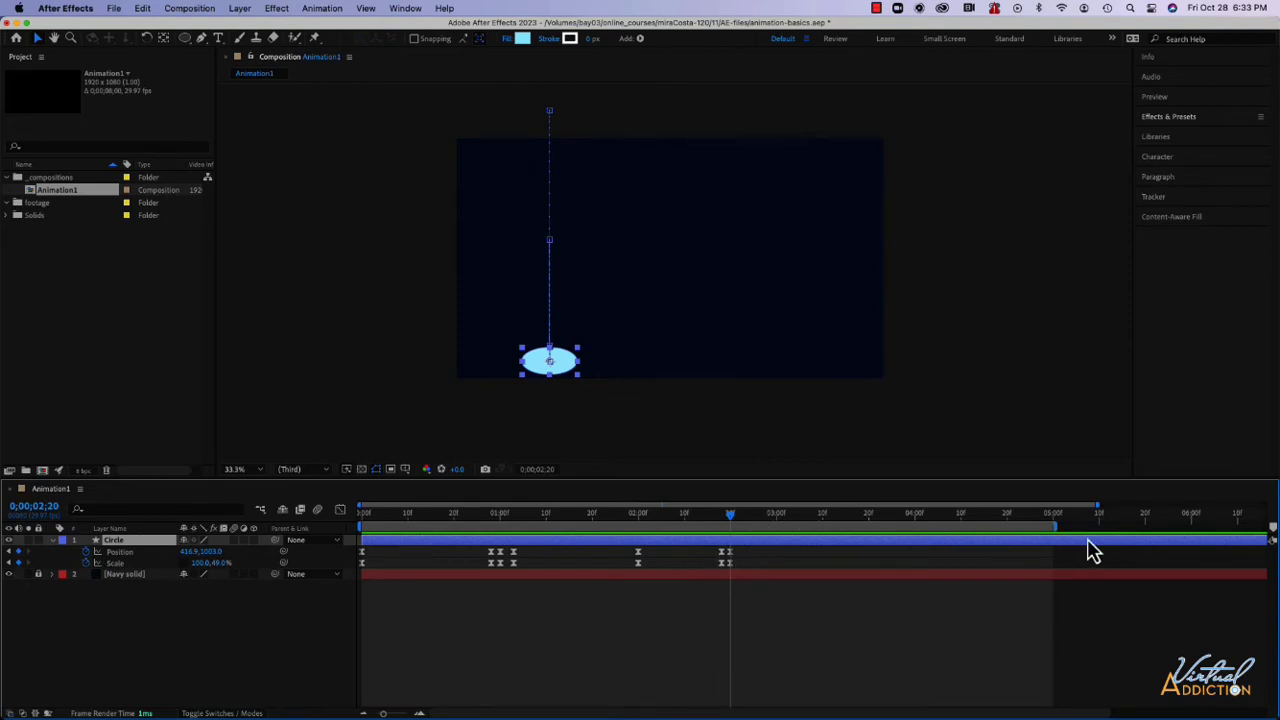
- Try shortening the Circle layer by trimming its end, first to the keyframe at 0;00;02;20, and undo each trim
{"action": "scroll", "coordinate": [1023, 583], "scroll_direction": "down", "scroll_amount": 3}
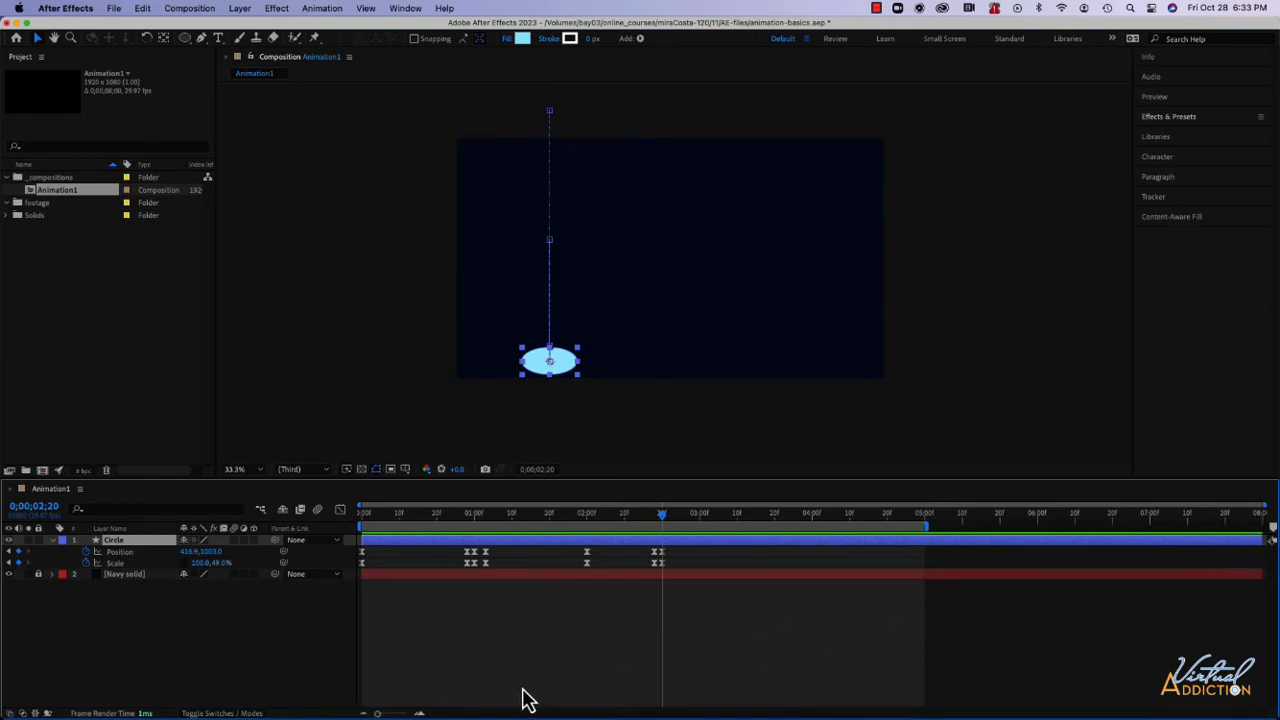
{"action": "left_click_drag", "start_coordinate": [1260, 540], "coordinate": [663, 538]}
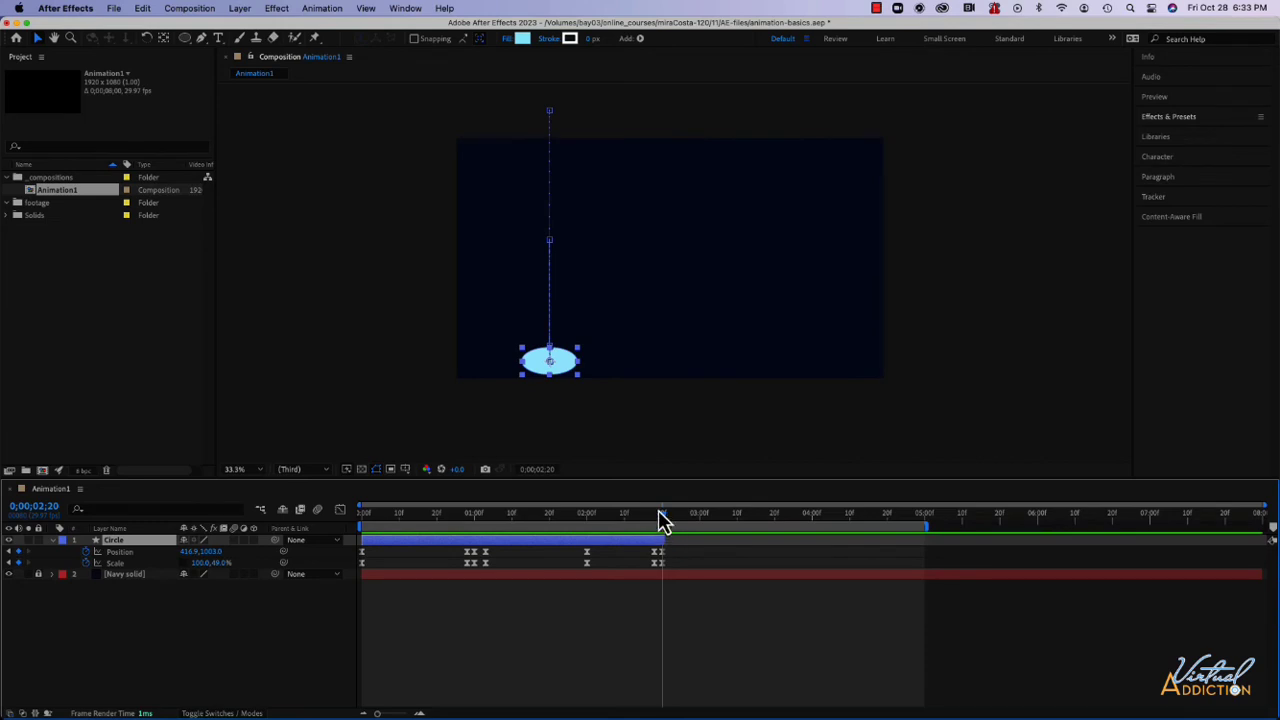
{"action": "left_click_drag", "start_coordinate": [661, 519], "coordinate": [343, 533]}
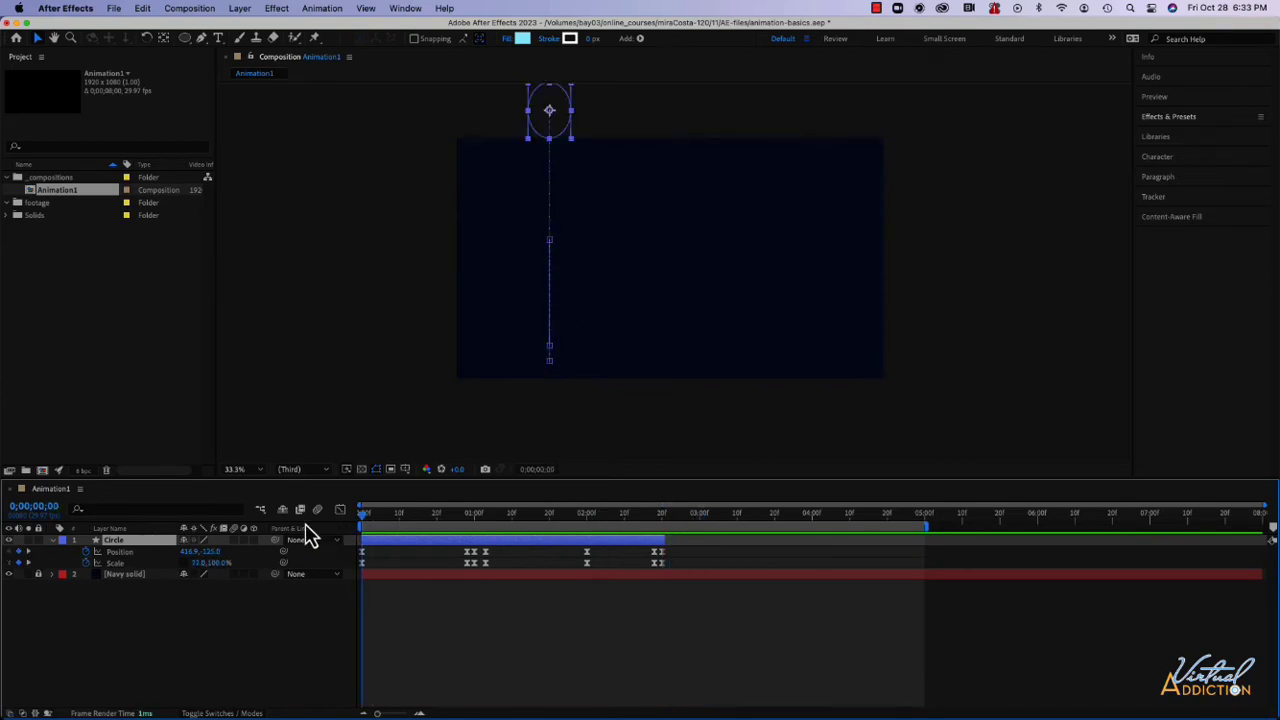
{"action": "key", "text": "super+z"}
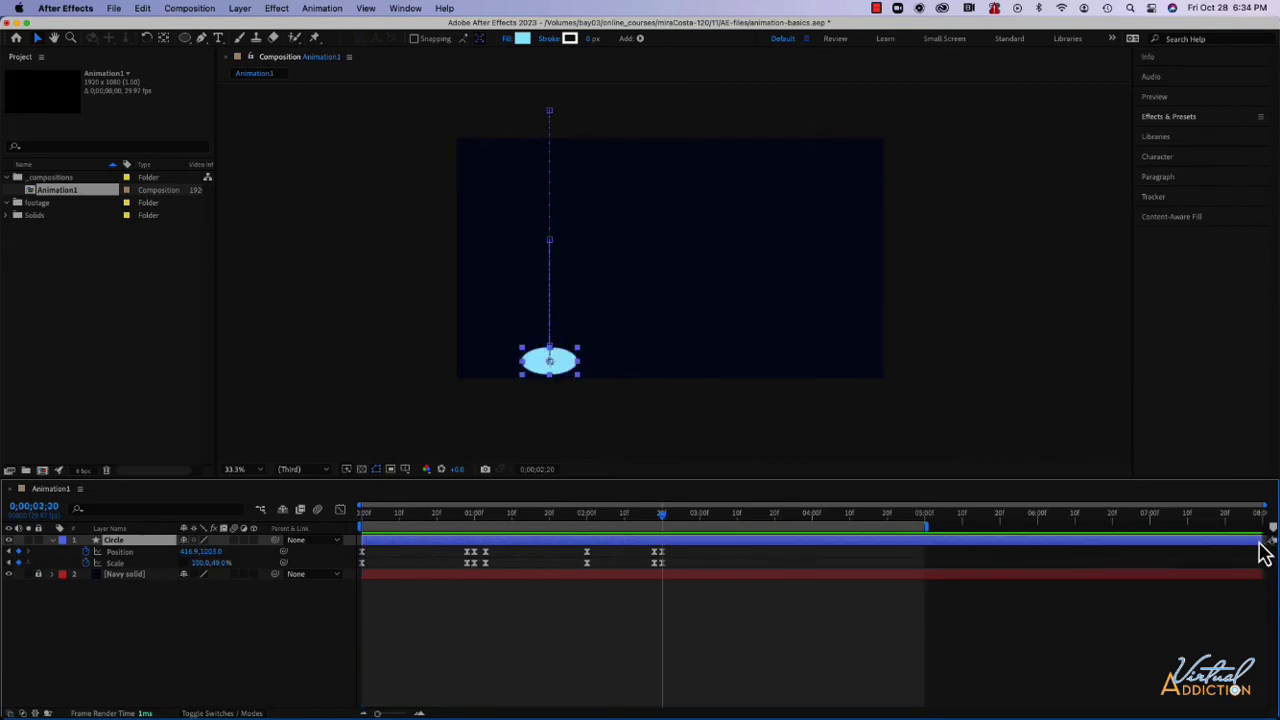
{"action": "left_click_drag", "start_coordinate": [1262, 541], "coordinate": [793, 535]}
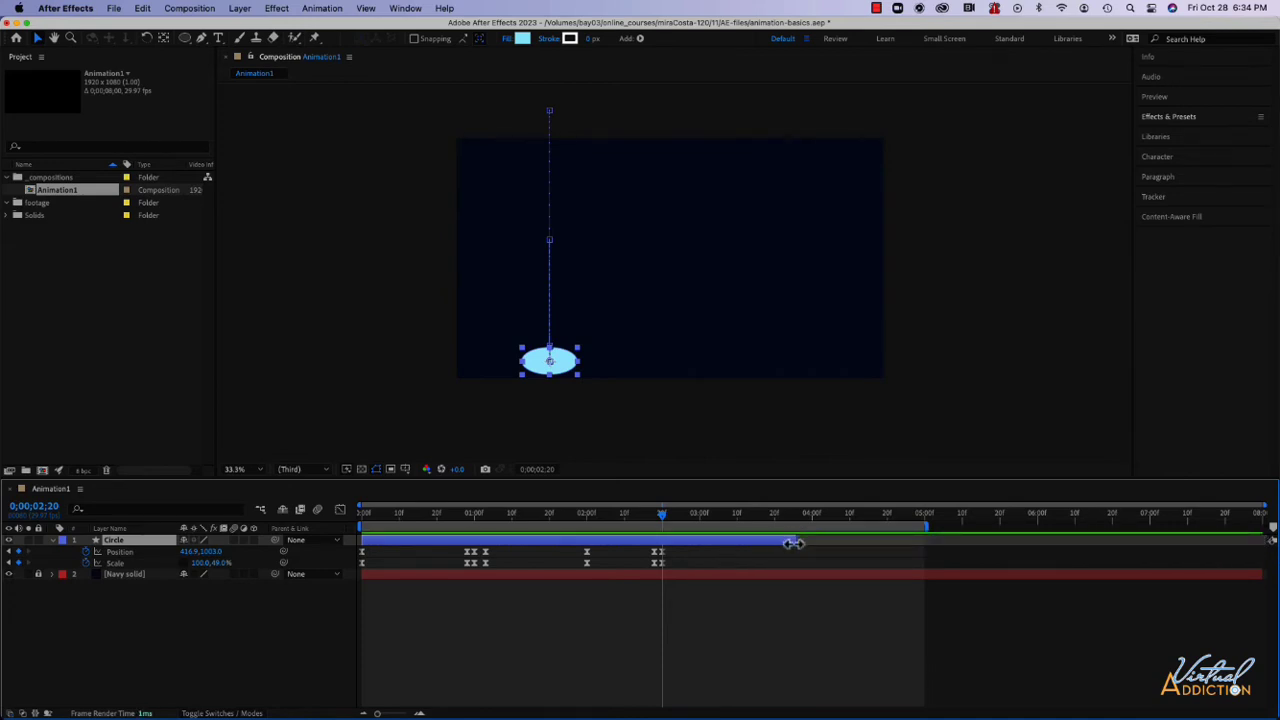
{"action": "key", "text": "super+z"}
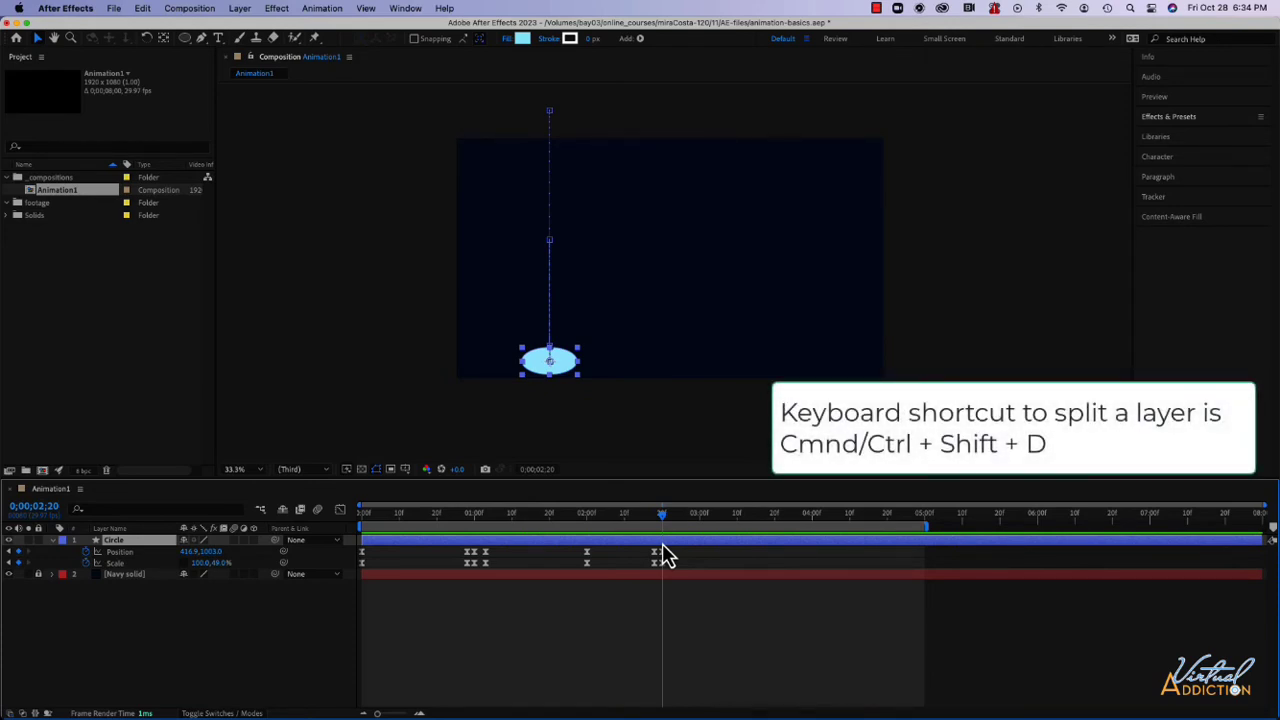
- Split the Circle layer at 0;00;02;20, preview the animation, and delete the segment after the split
{"action": "key", "text": "ctrl+shift+d"}
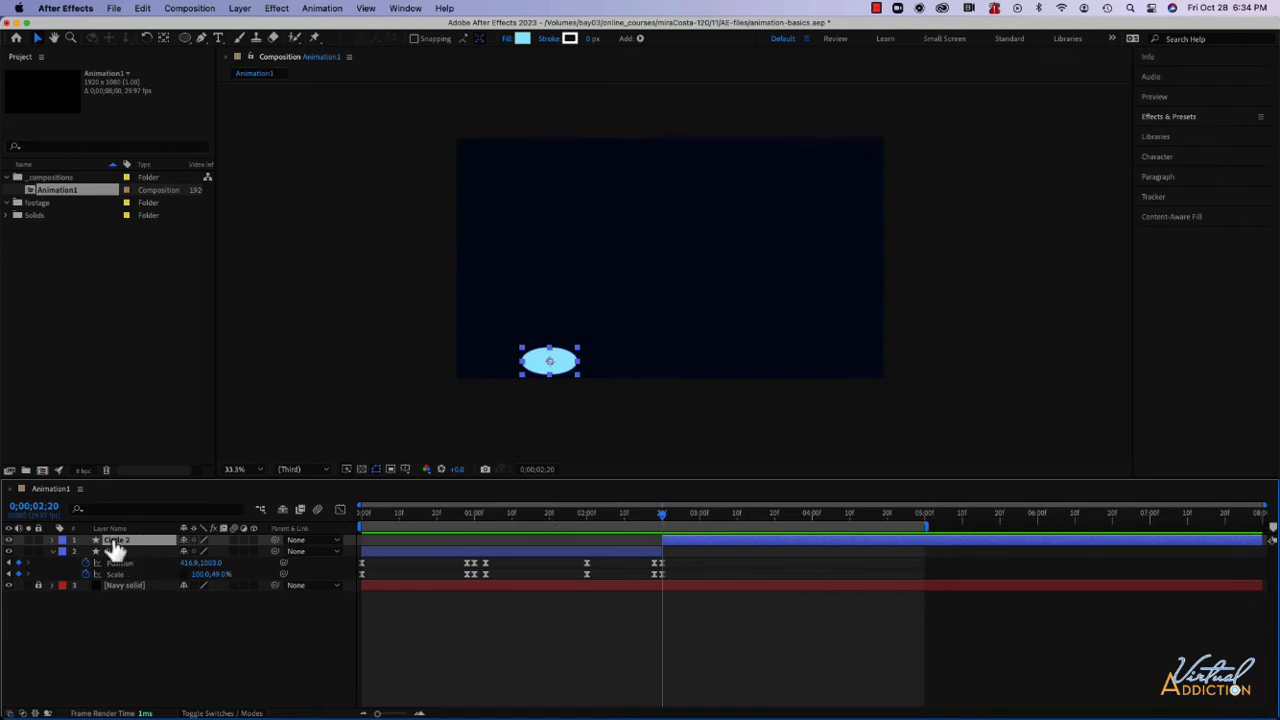
{"action": "left_click", "coordinate": [740, 524]}
{"action": "left_click_drag", "start_coordinate": [813, 523], "coordinate": [448, 530]}
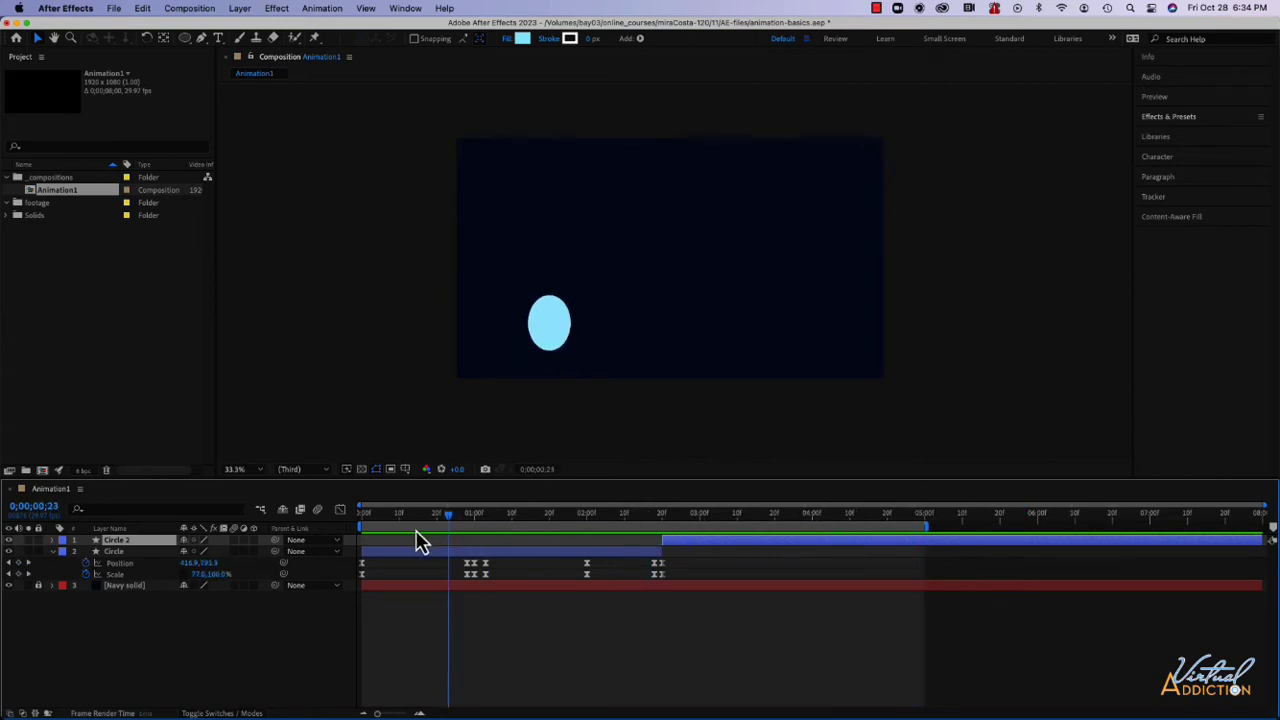
{"action": "key", "text": "Home"}
{"action": "key", "text": "space"}
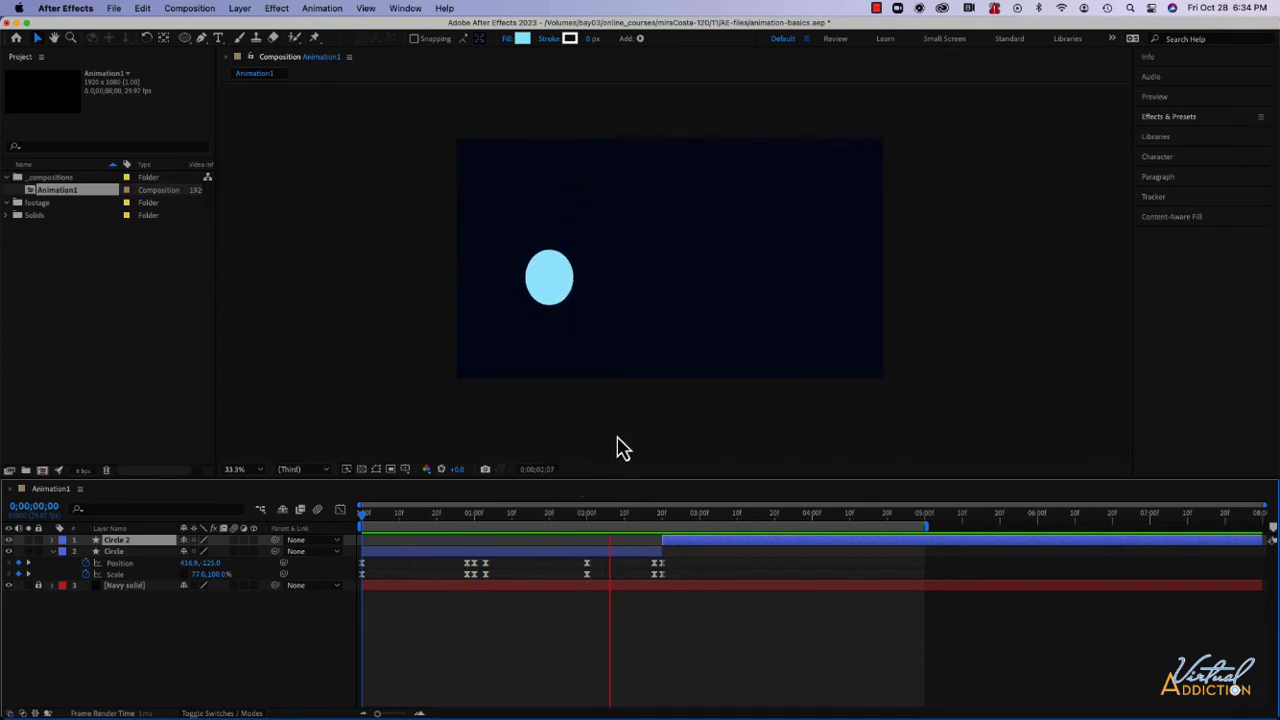
{"action": "key", "text": "space"}
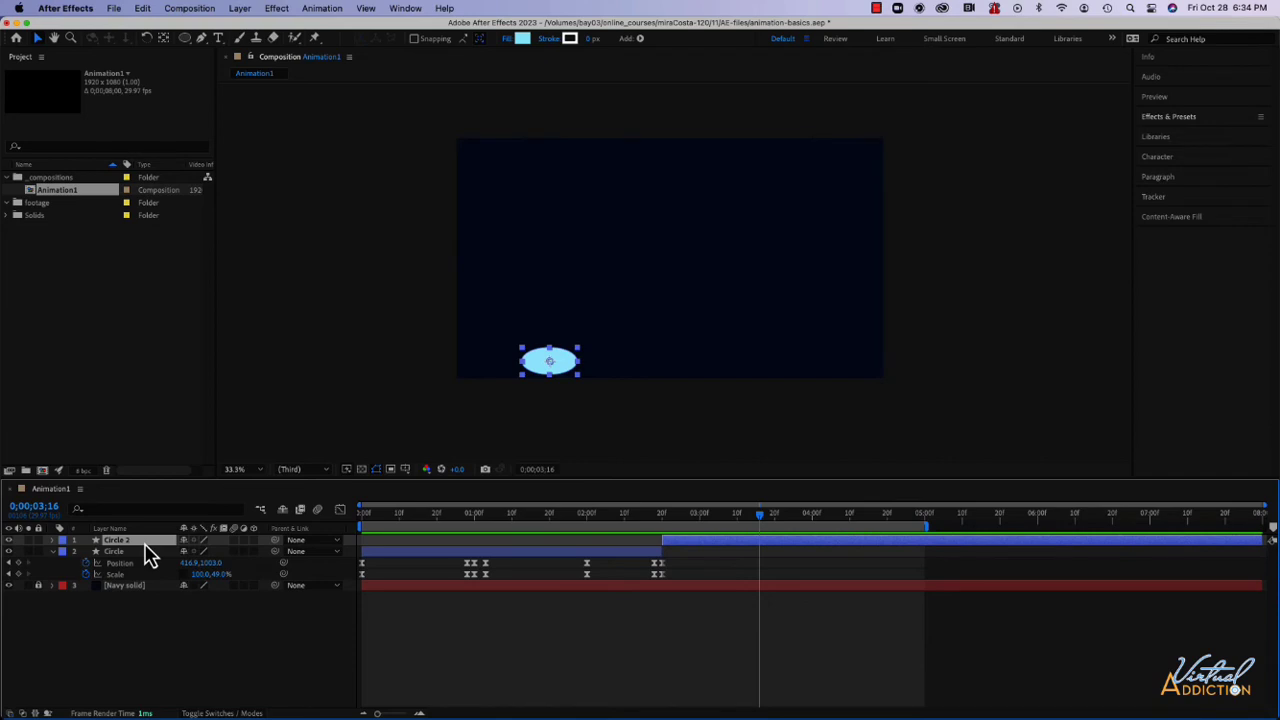
{"action": "key", "text": "Delete"}
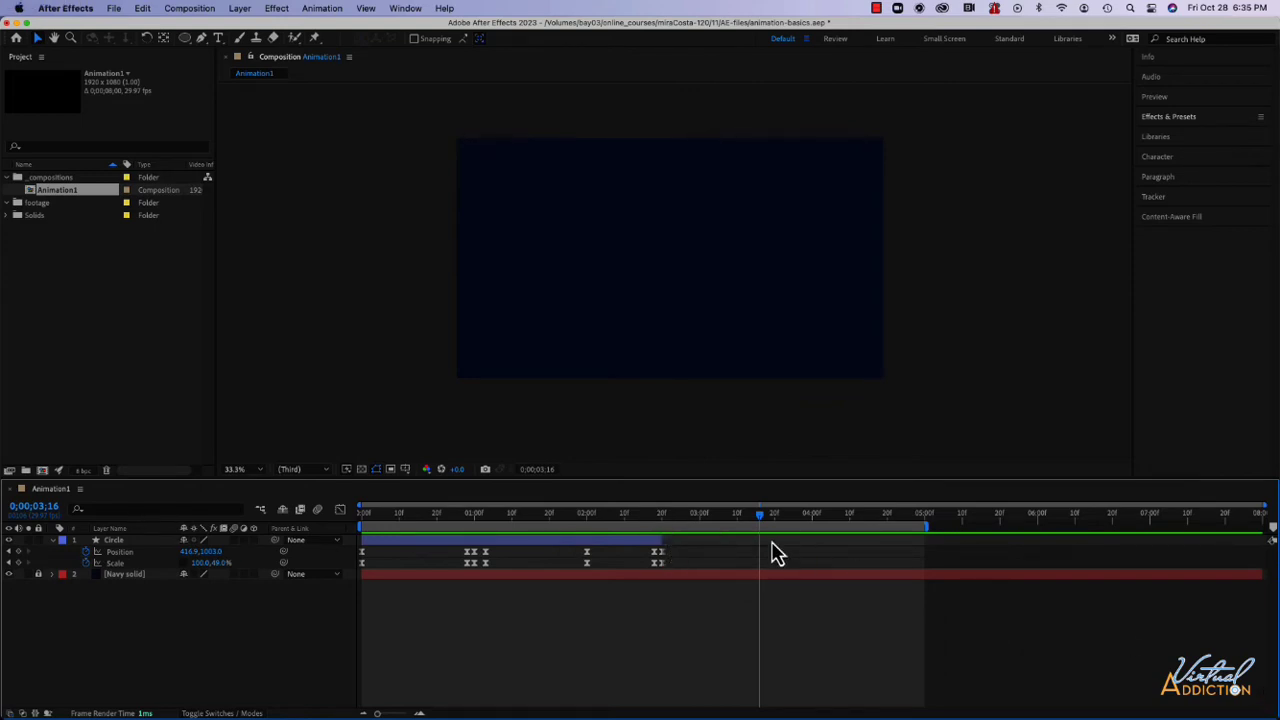
{"action": "mouse_move", "coordinate": [762, 525]}
{"action": "left_mouse_down"}
{"action": "mouse_move", "coordinate": [644, 528]}
{"action": "mouse_move", "coordinate": [737, 530]}
{"action": "left_mouse_up"}
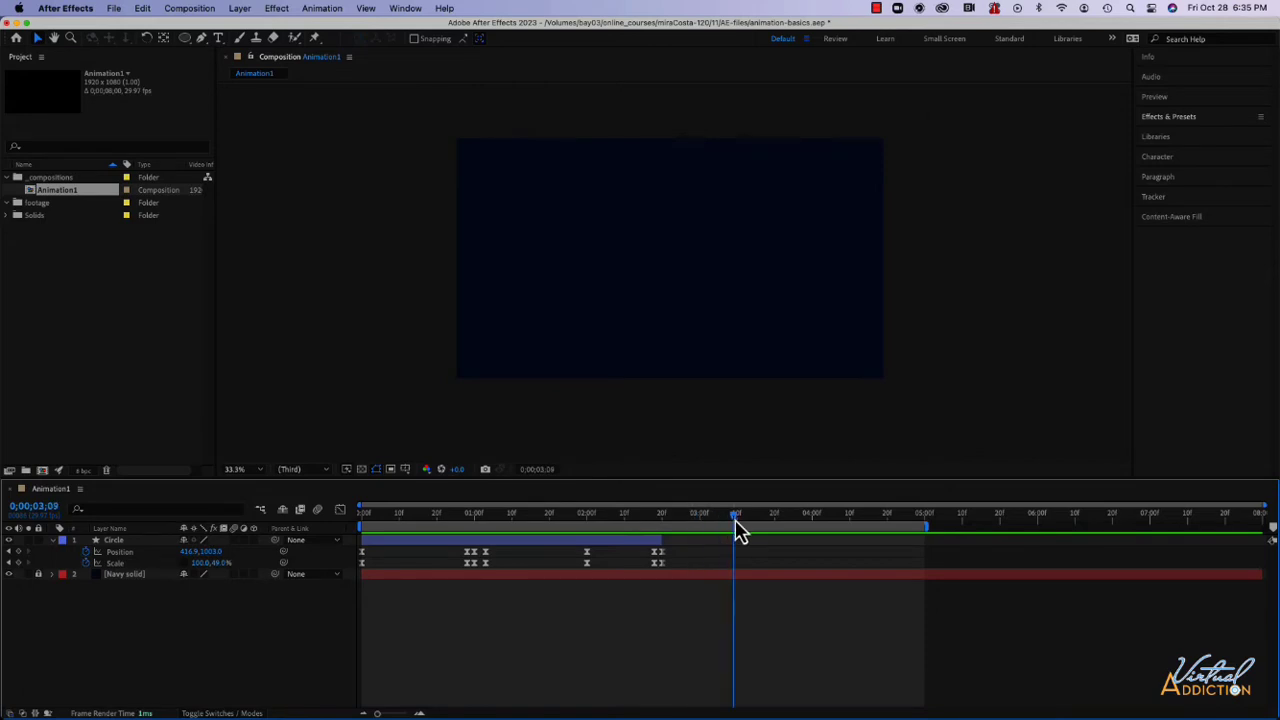
- At 0;00;02;00, select all of the Circle layer's Position and Scale keyframes and move the circle to the horizontal centre of the frame
{"action": "left_click", "coordinate": [590, 530]}
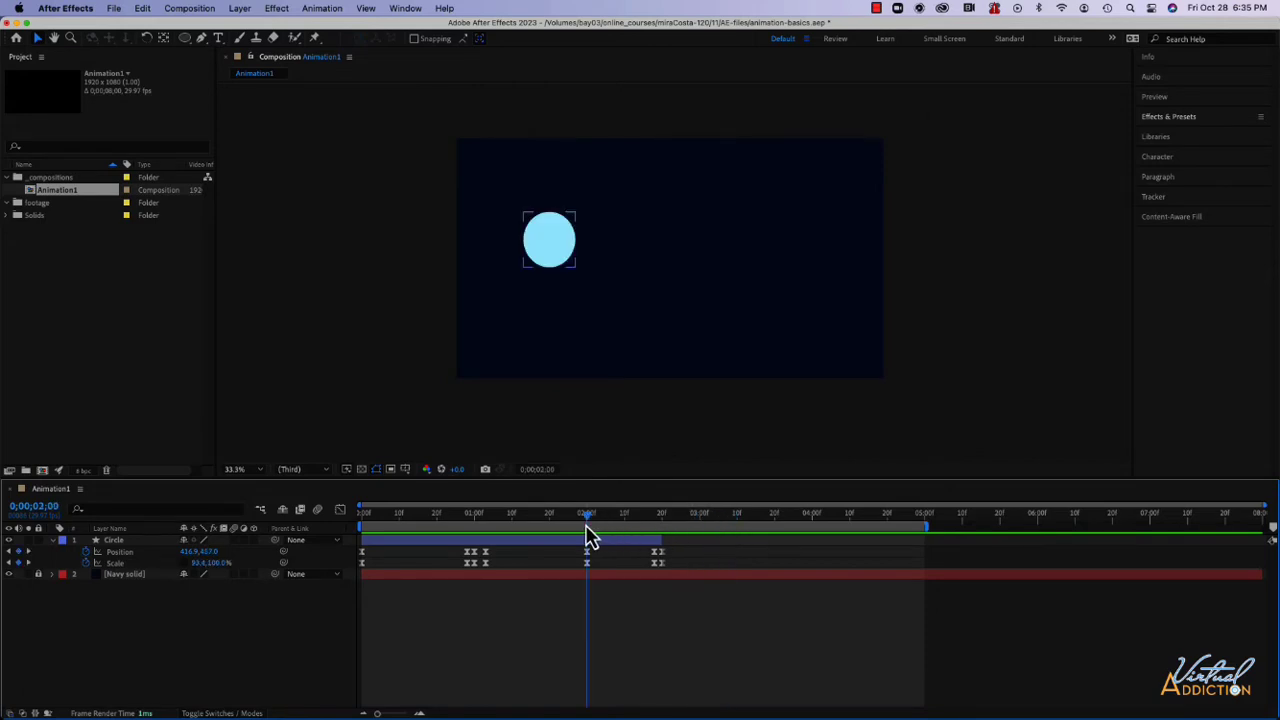
{"action": "left_click", "coordinate": [595, 530]}
{"action": "left_click_drag", "start_coordinate": [612, 529], "coordinate": [650, 529]}
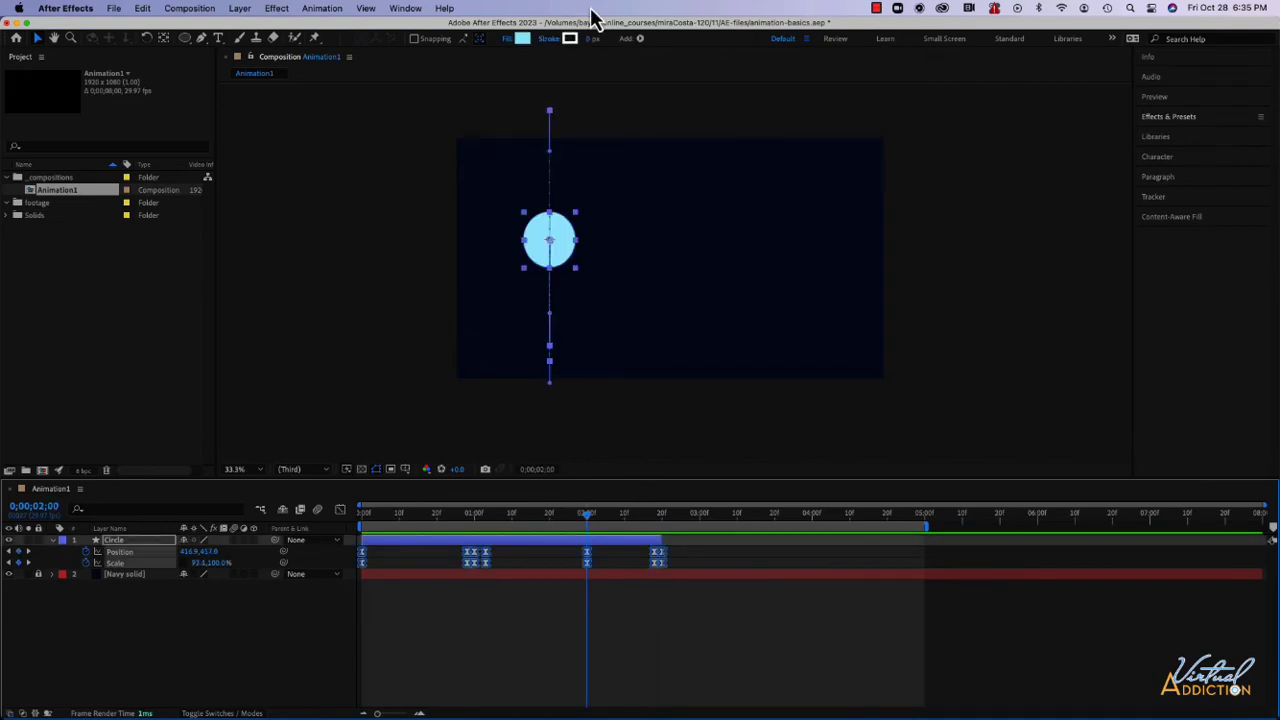
{"action": "left_click", "coordinate": [565, 260]}
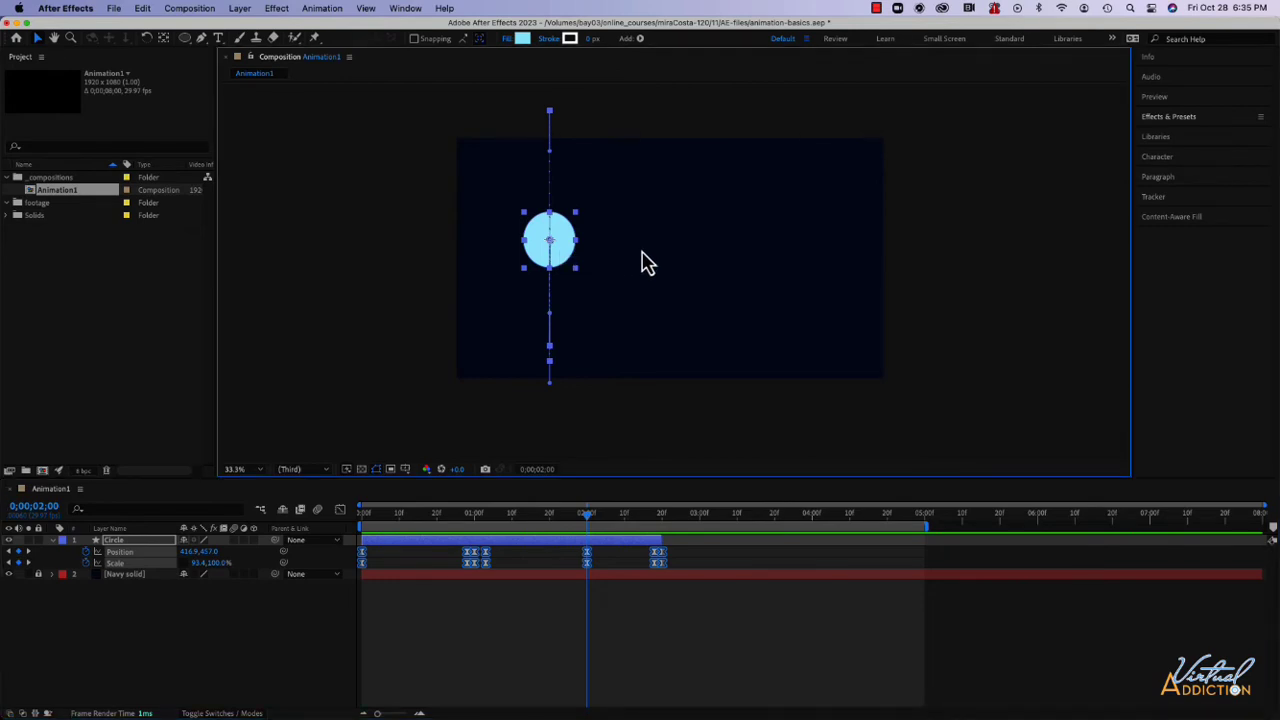
{"action": "left_click_drag", "start_coordinate": [574, 263], "coordinate": [674, 258]}
- Scrub back towards the start and play the animation to check the repositioned bouncing circle
{"action": "left_click", "coordinate": [585, 522]}
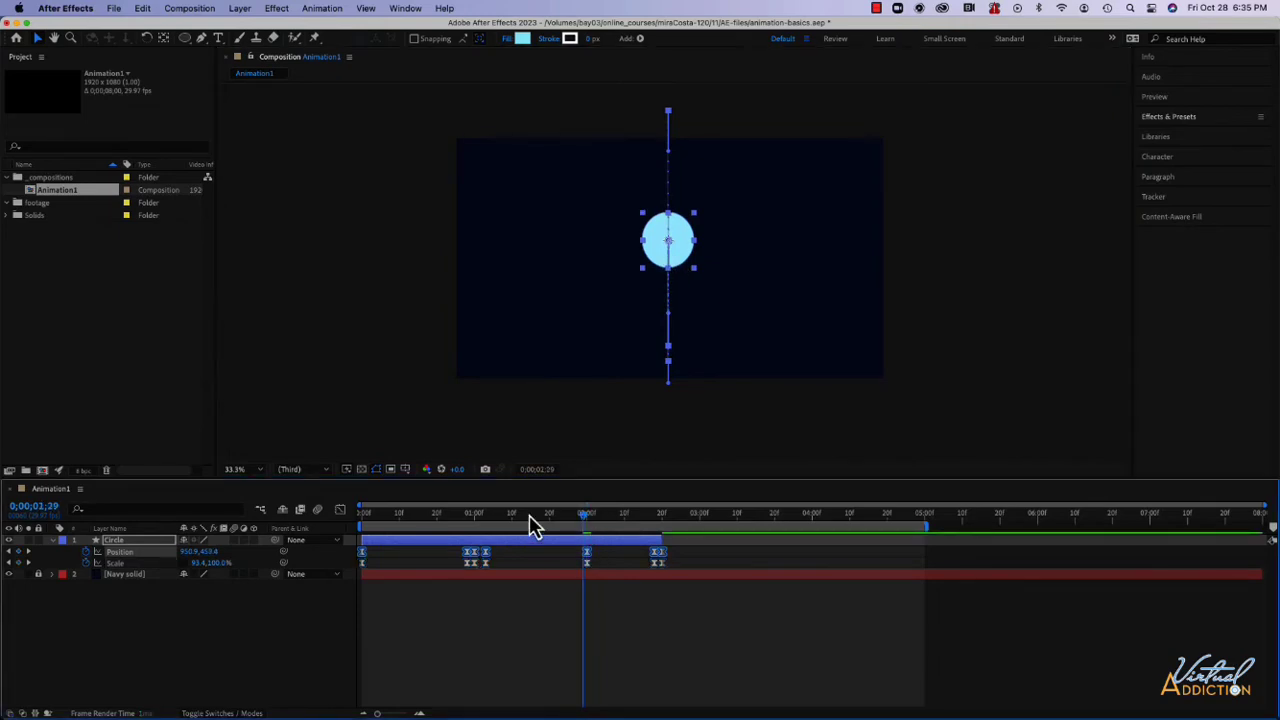
{"action": "left_click_drag", "start_coordinate": [533, 527], "coordinate": [380, 517]}
{"action": "left_click", "coordinate": [757, 450]}
{"action": "key", "text": "space"}
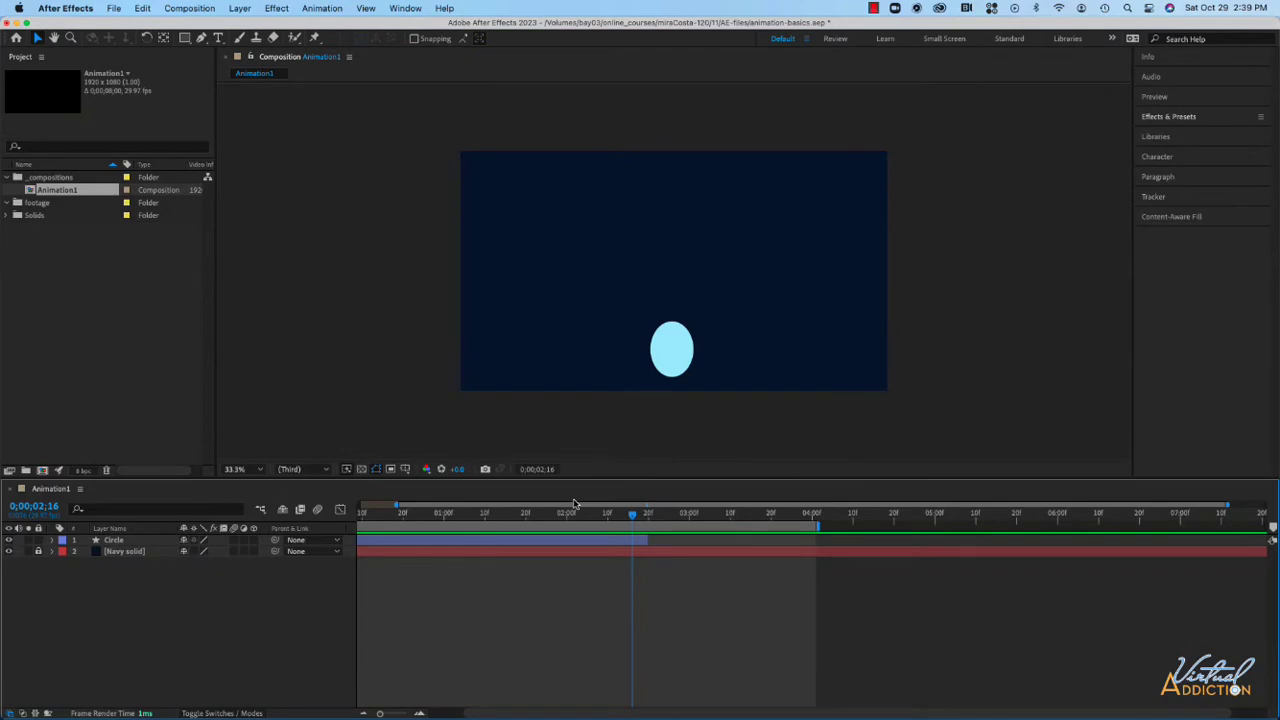
- Reveal the Circle layer's Position and Scale keyframes and move the current time to the last keyframe at 0;00;02;20
{"action": "left_click", "coordinate": [123, 541]}
{"action": "left_click", "coordinate": [123, 541]}
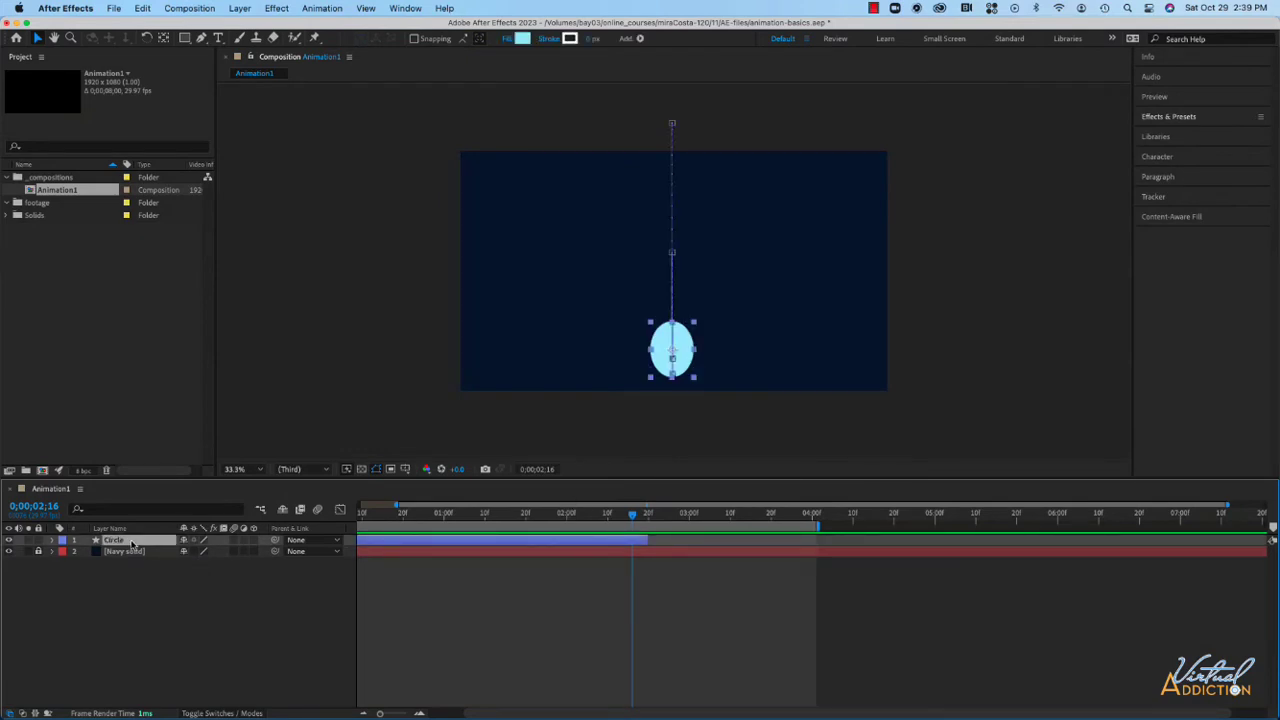
{"action": "key", "text": "F2"}
{"action": "key", "text": "u"}
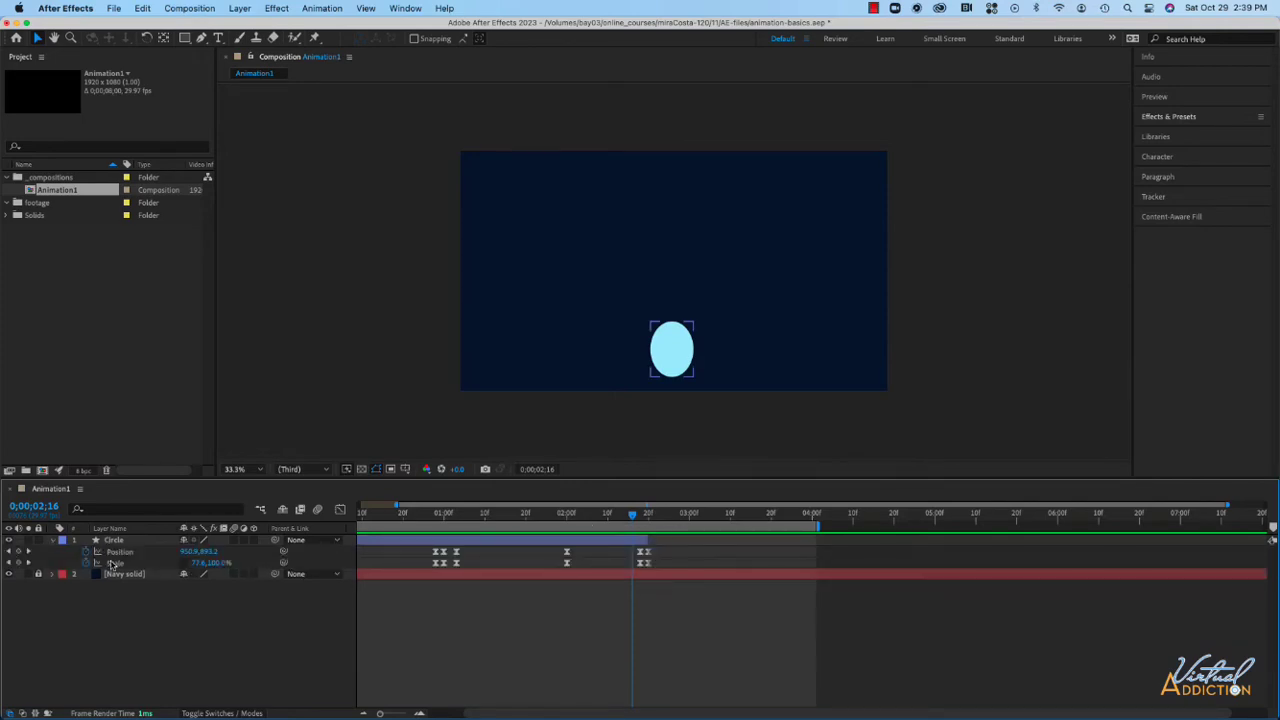
{"action": "key", "text": "Page_Down"}
{"action": "key", "text": "Page_Down"}
{"action": "key", "text": "Page_Down"}
{"action": "key", "text": "Page_Down"}
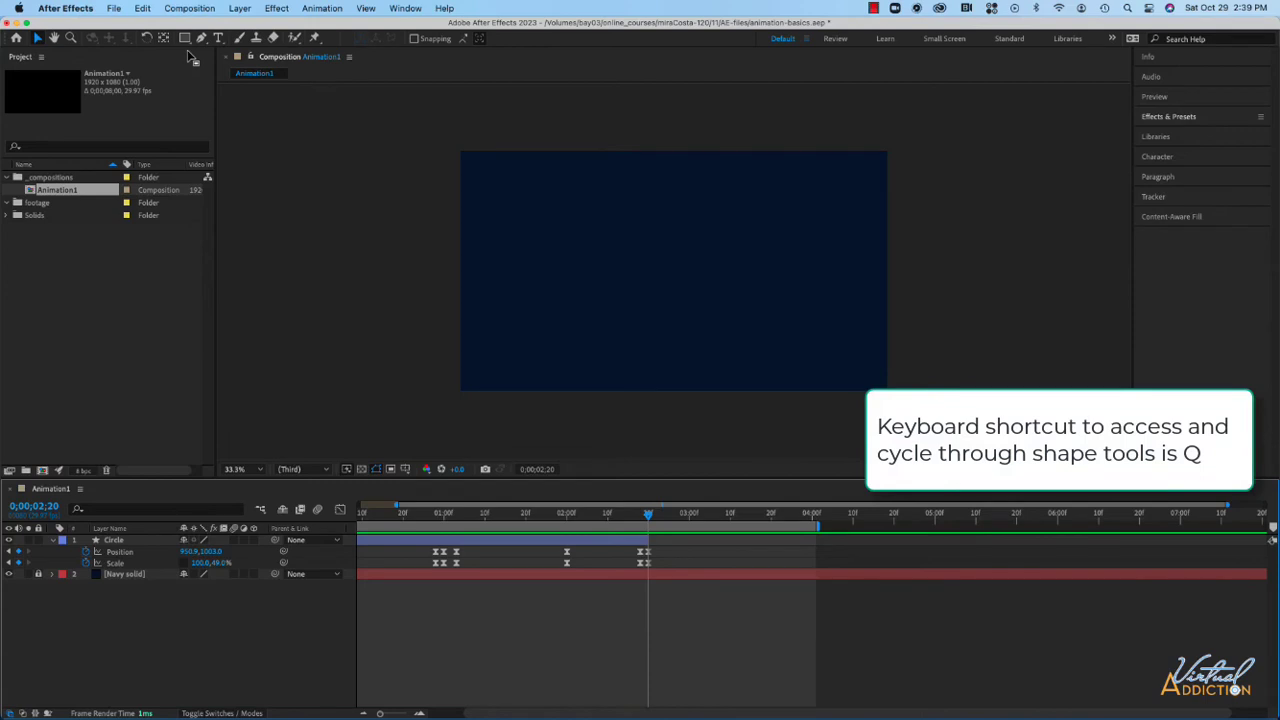
- Lock the Circle layer and create a new shape layer containing a rectangle that fills the whole frame
{"action": "key", "text": "q"}
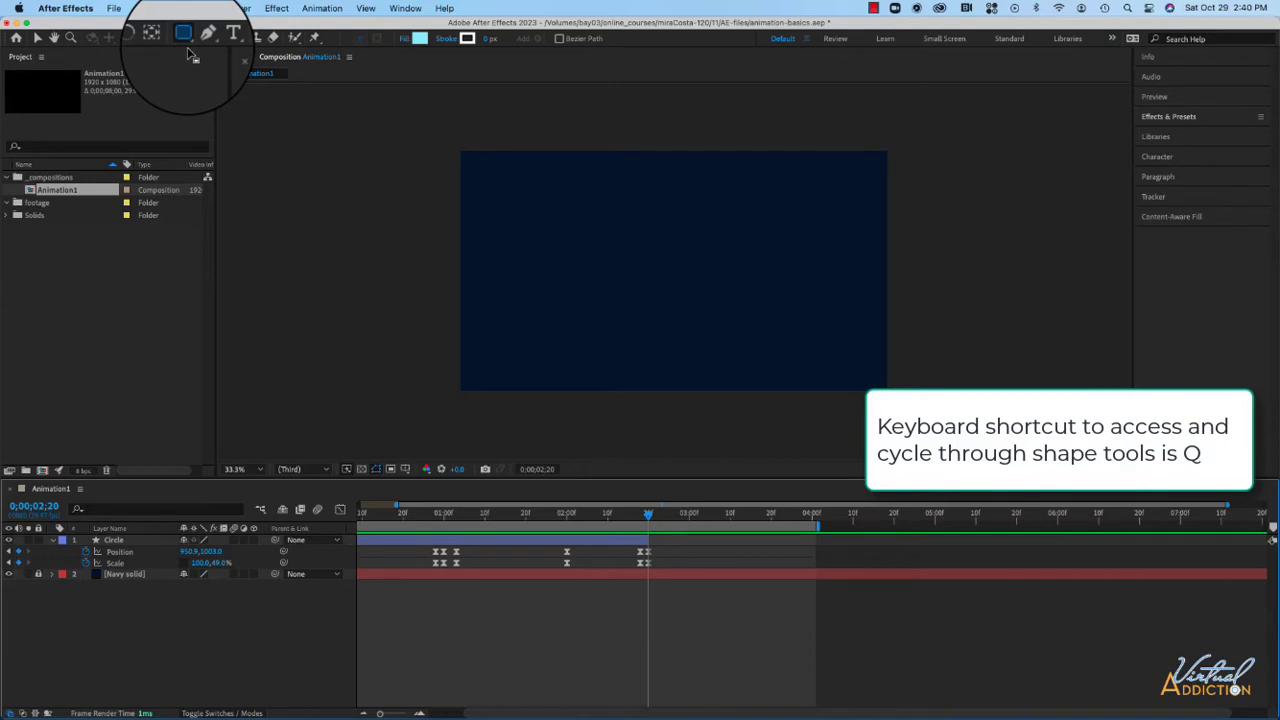
{"action": "key", "text": "q"}
{"action": "key", "text": "q"}
{"action": "key", "text": "q"}
{"action": "left_click", "coordinate": [38, 541]}
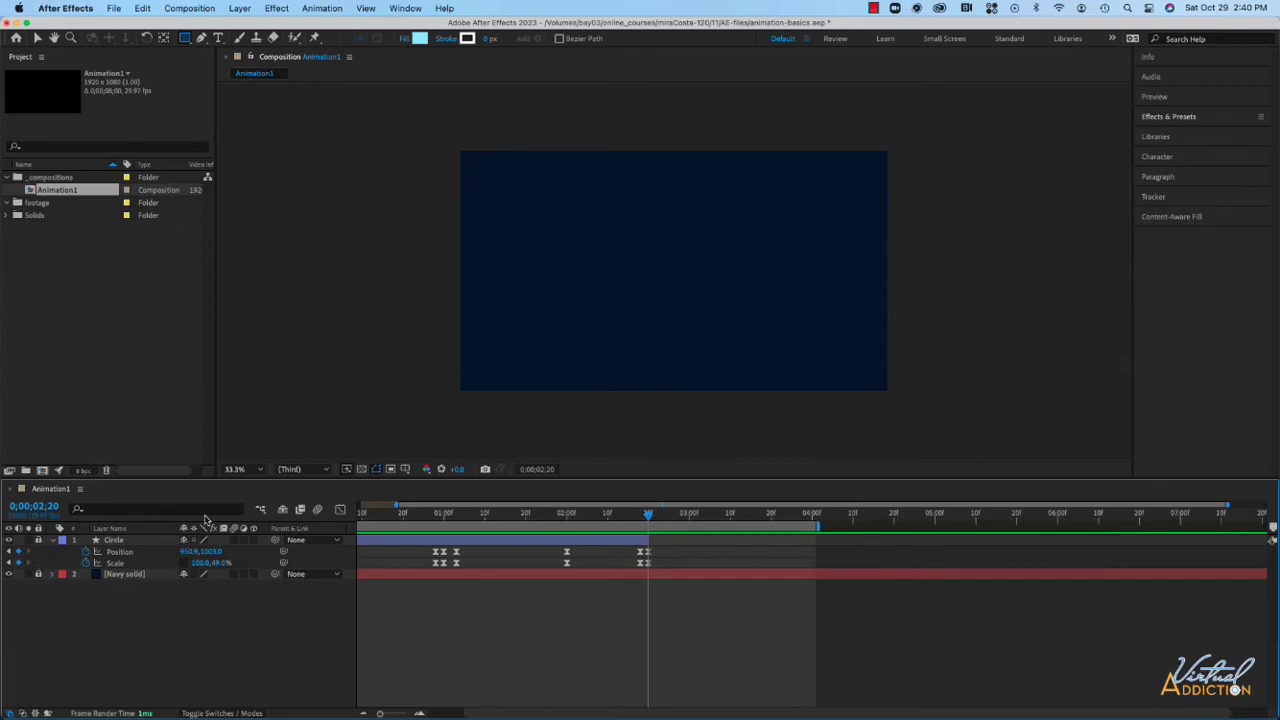
{"action": "double_click", "coordinate": [184, 41]}
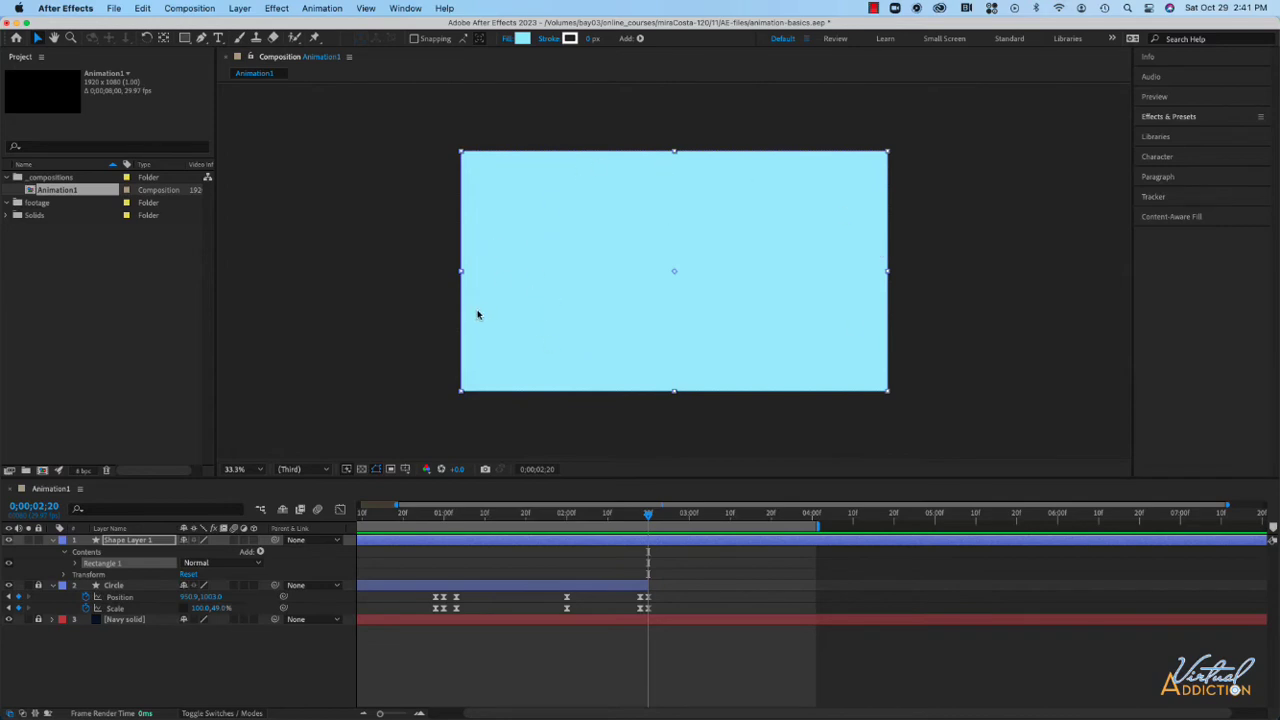
- Set the rectangle path's dimensions to equal values and resize it to a 250 by 250 square
{"action": "left_click", "coordinate": [76, 568]}
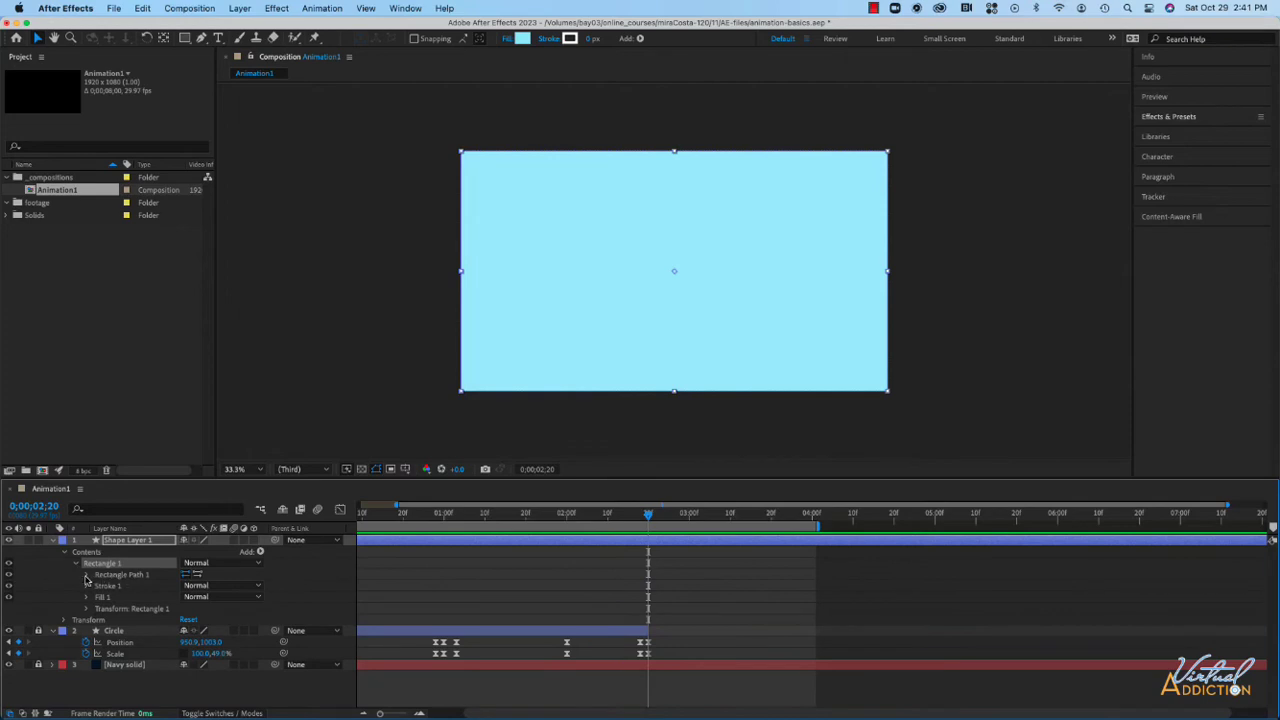
{"action": "left_click", "coordinate": [87, 576]}
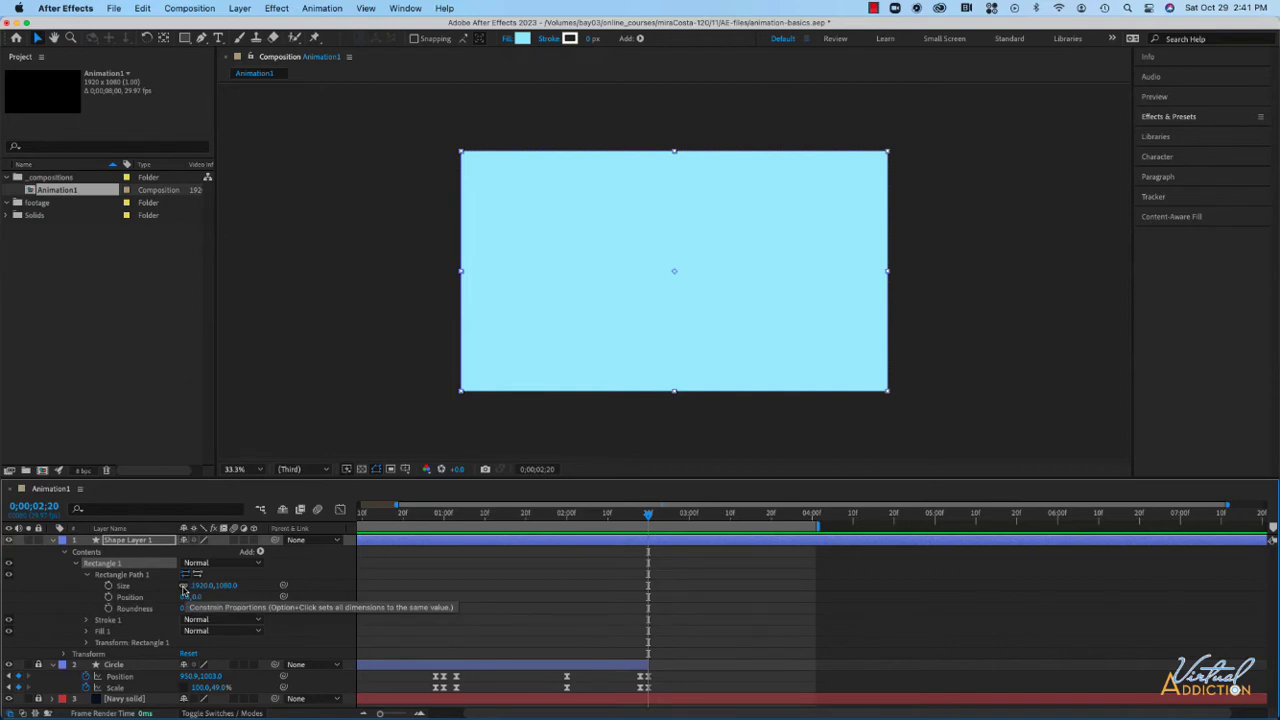
{"action": "left_click", "coordinate": [183, 592], "text": "alt"}
{"action": "key", "text": "comma"}
{"action": "key", "text": "comma"}
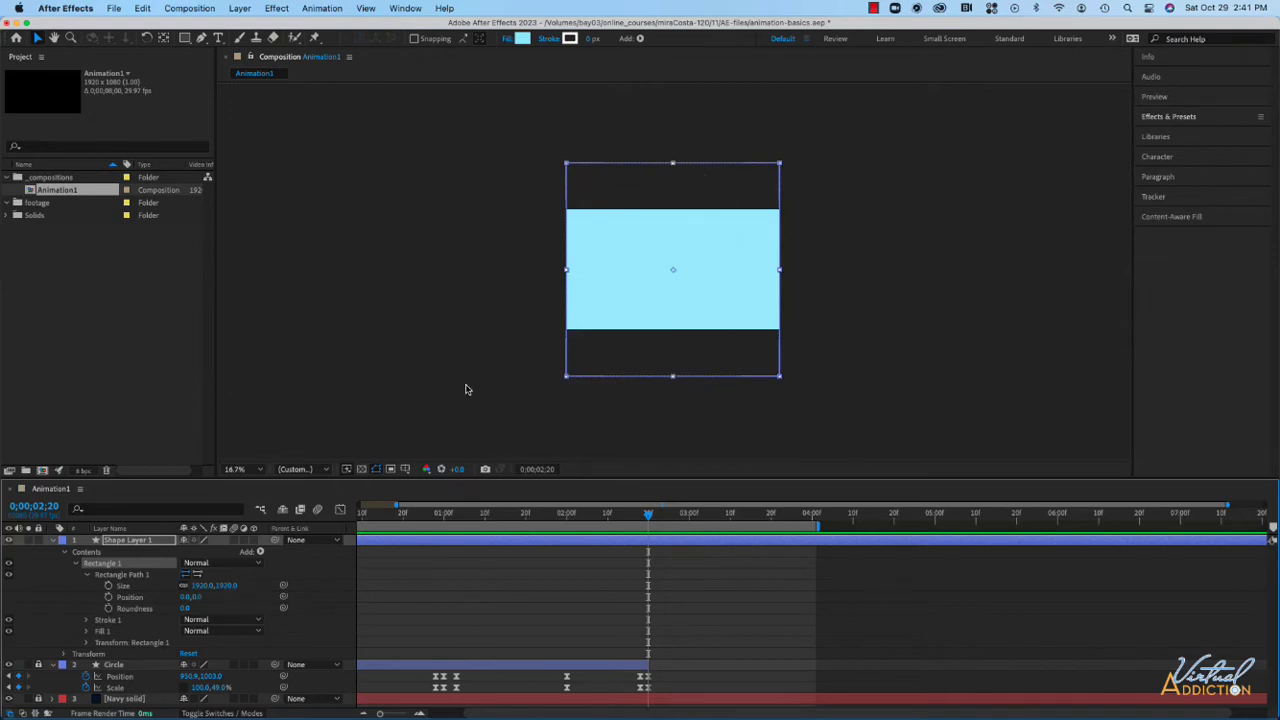
{"action": "left_click", "coordinate": [199, 588]}
{"action": "type", "text": "250"}
{"action": "key", "text": "Return"}
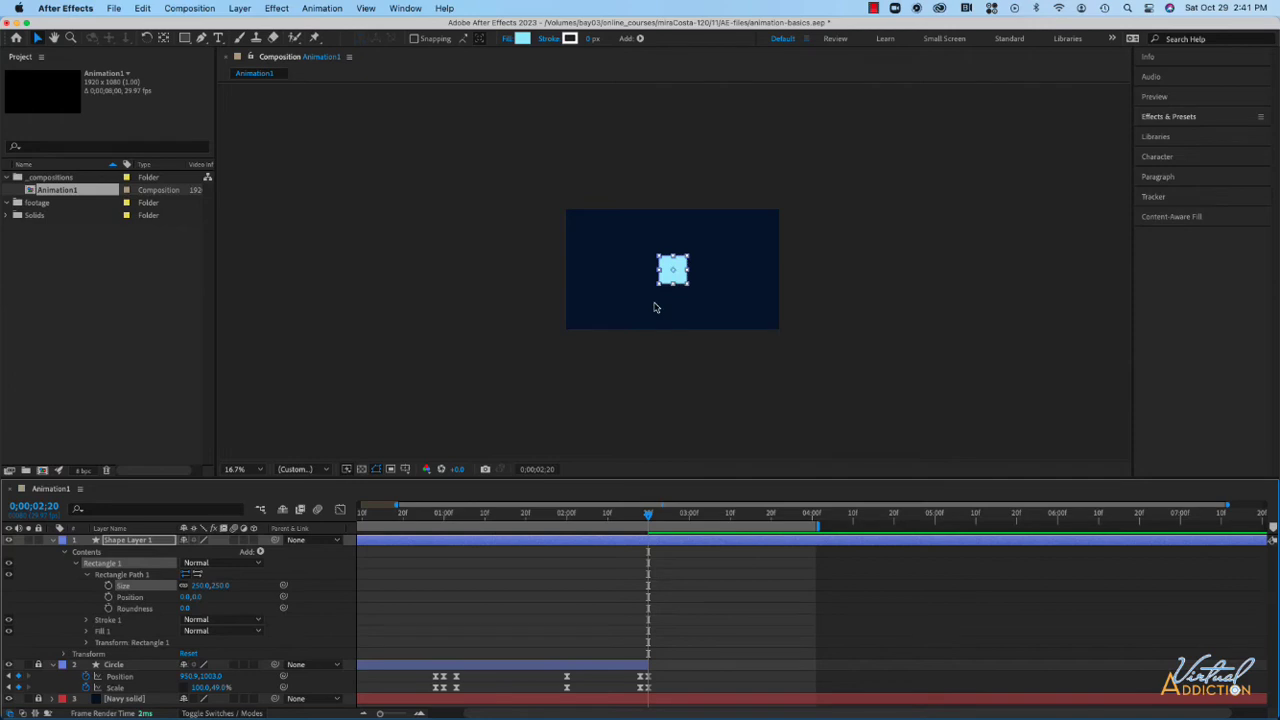
- View the composition at 50% and step between the keyframes at 0;00;02;18 and 0;00;02;20 to check the circle's visibility
{"action": "left_click", "coordinate": [260, 472]}
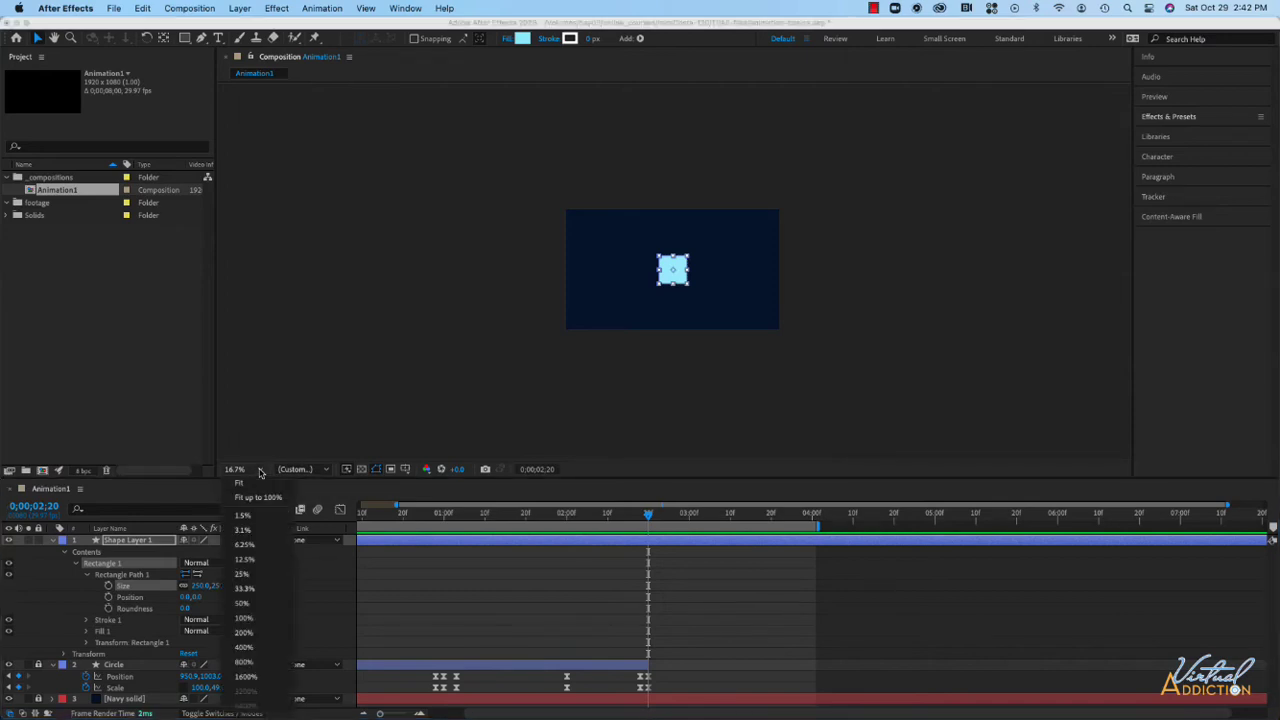
{"action": "left_click", "coordinate": [242, 603]}
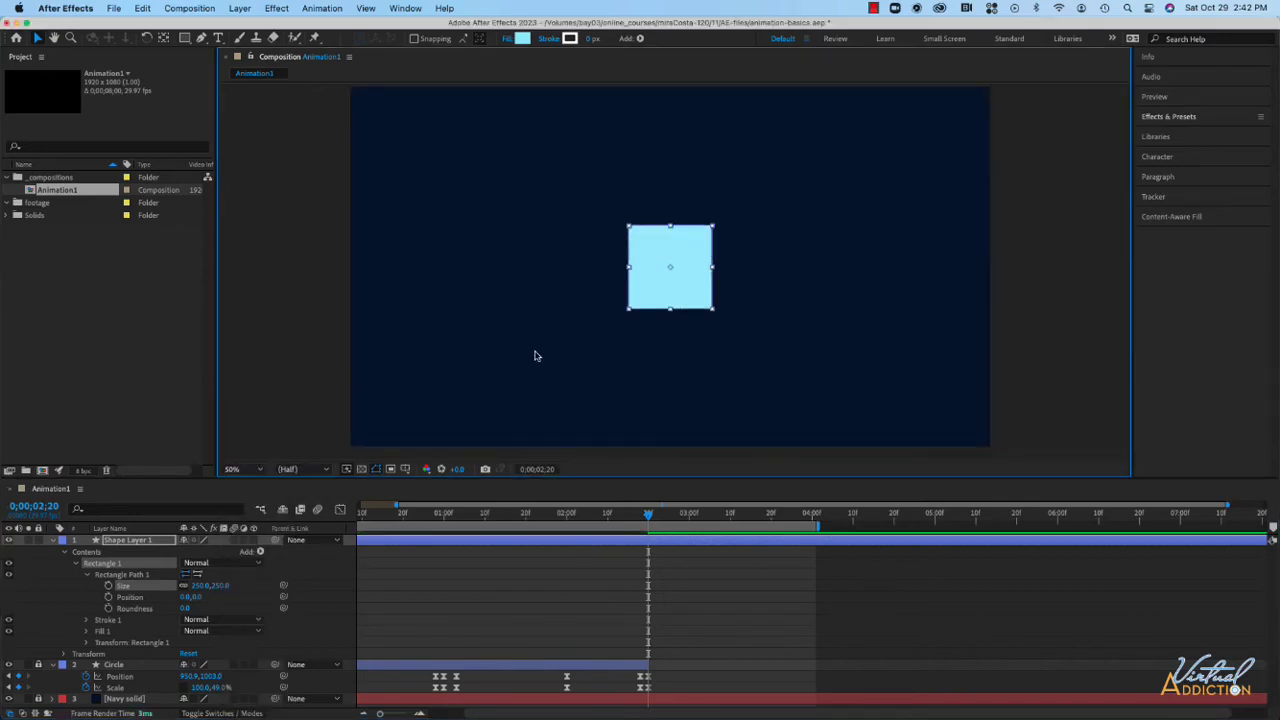
{"action": "key", "text": "comma"}
{"action": "key", "text": "comma"}
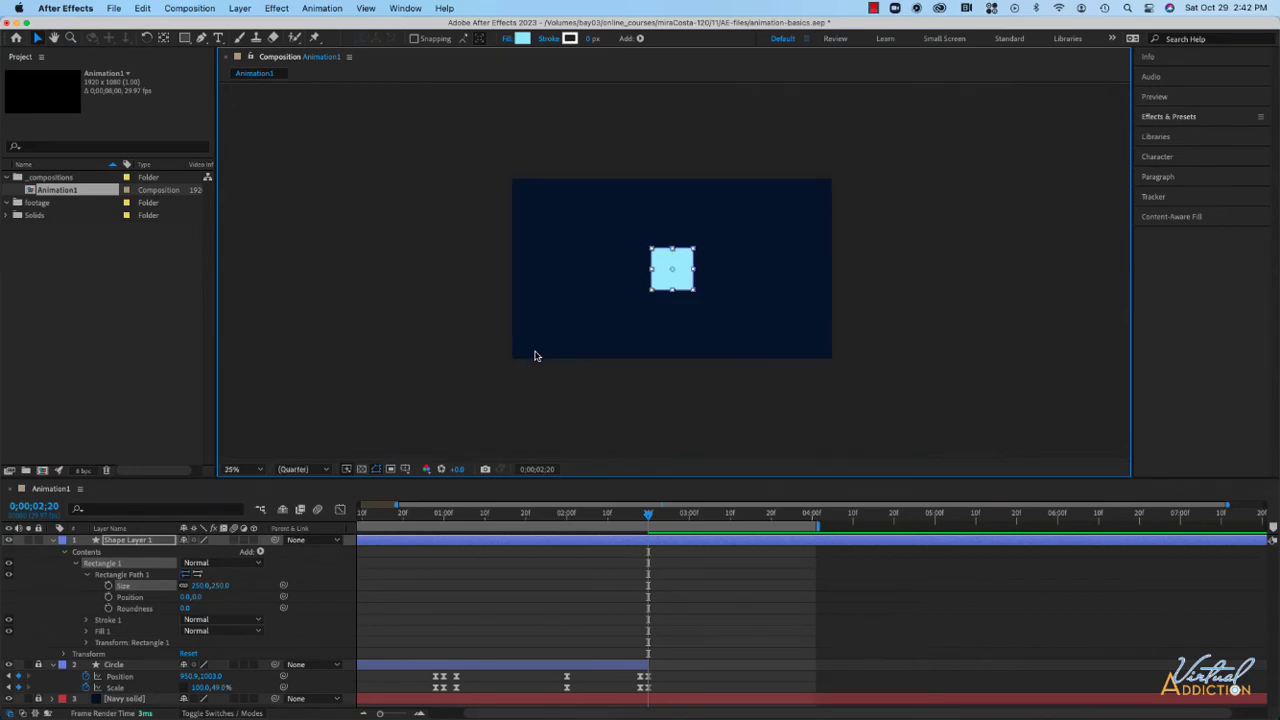
{"action": "key", "text": "period"}
{"action": "key", "text": "period"}
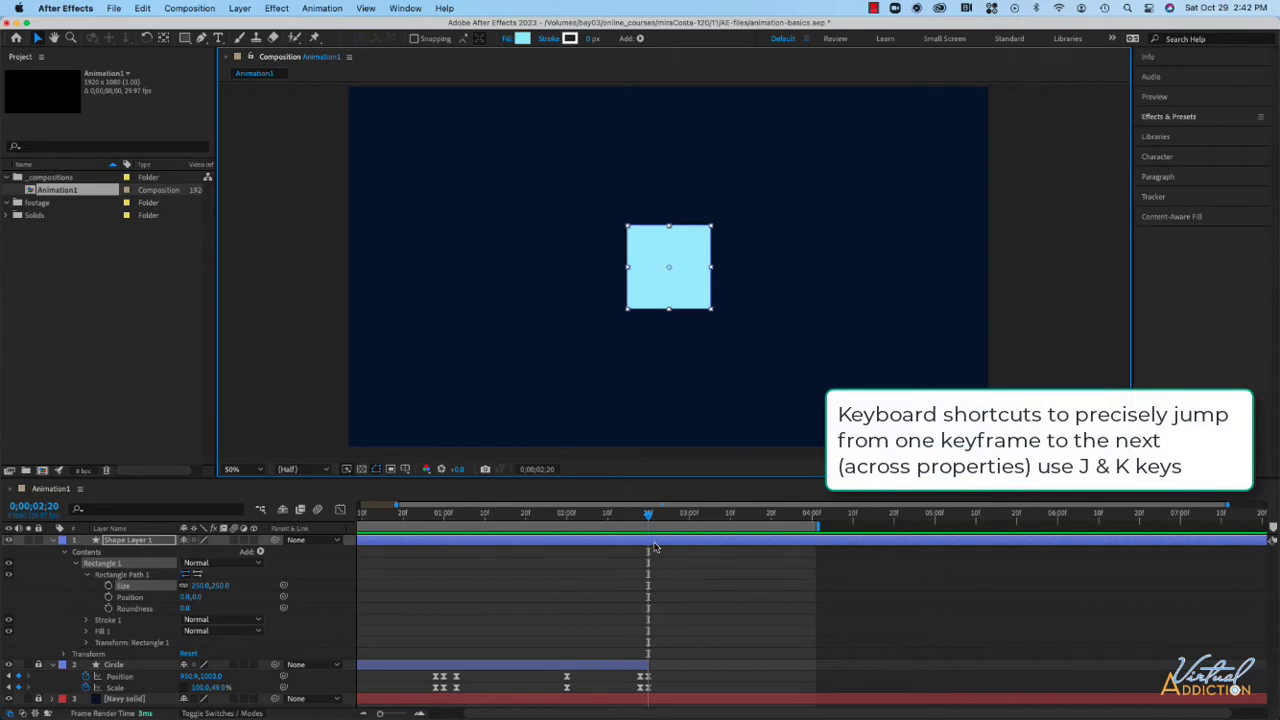
{"action": "key", "text": "j"}
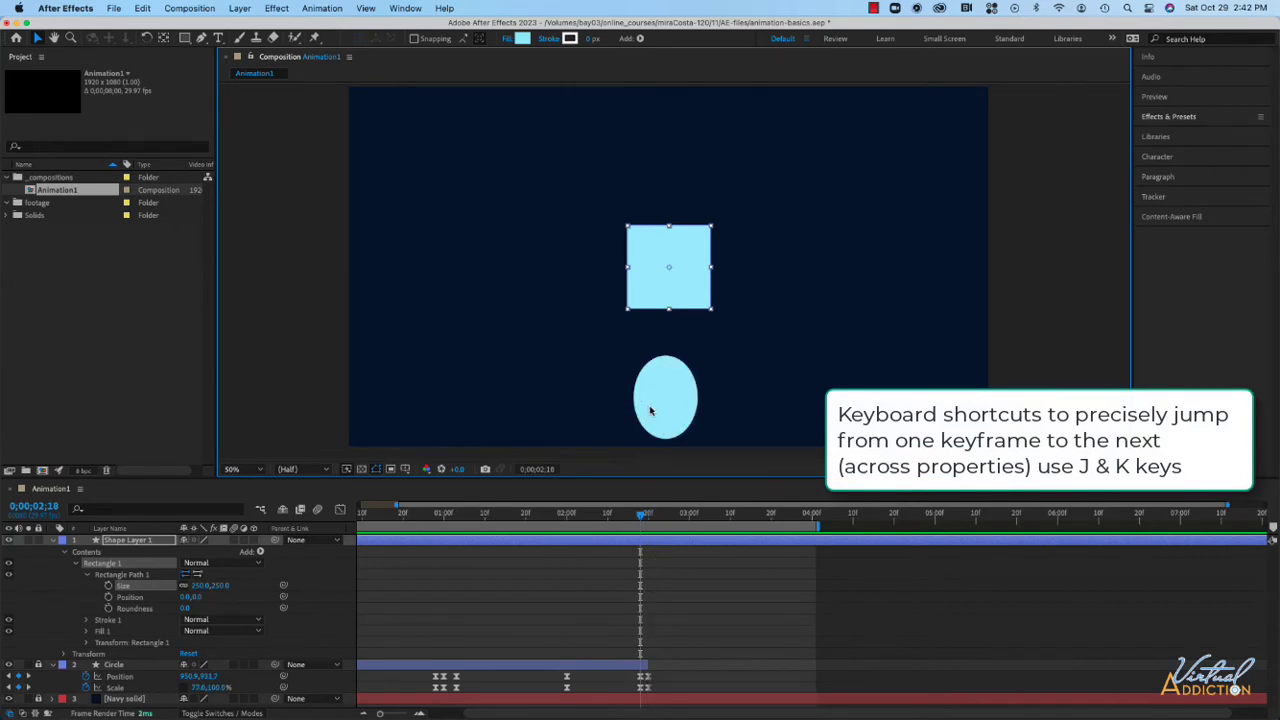
{"action": "key", "text": "k"}
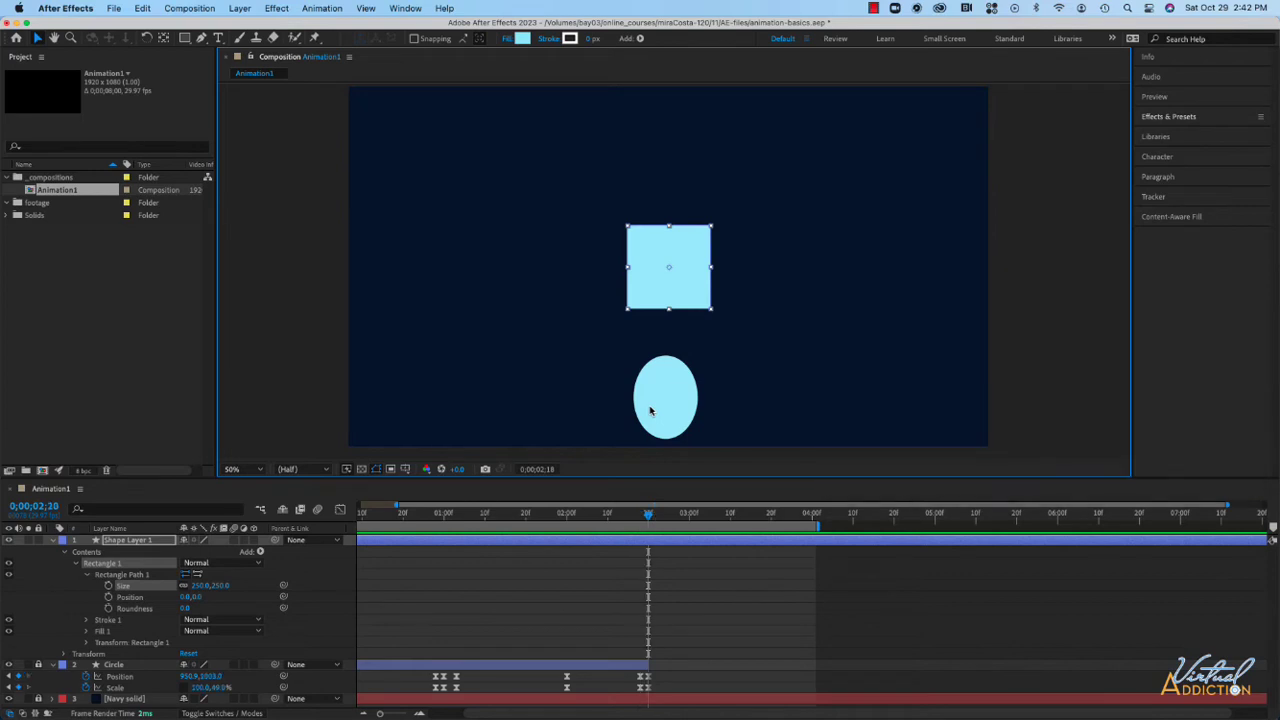
{"action": "key", "text": "j"}
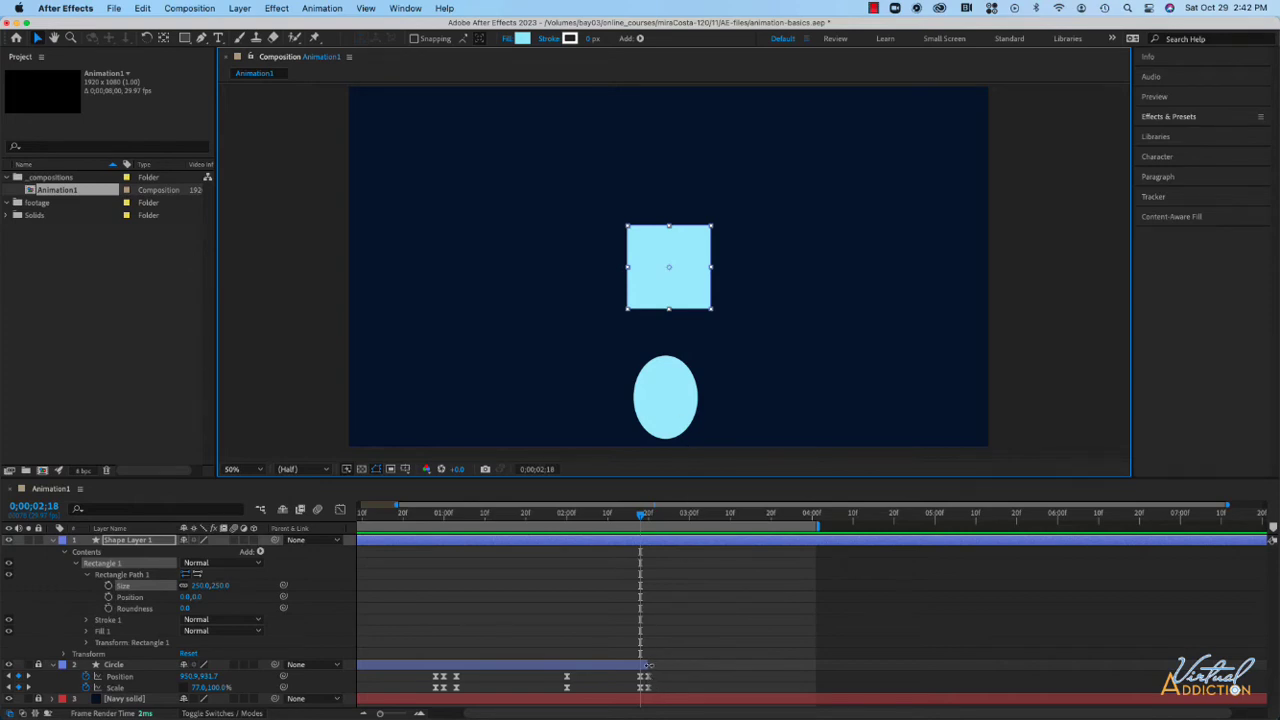
- Extend the unlocked Circle layer's end by one frame to 0;00;02;21, then relock and collapse the layer at 0;00;02;20
{"action": "key", "text": "F2"}
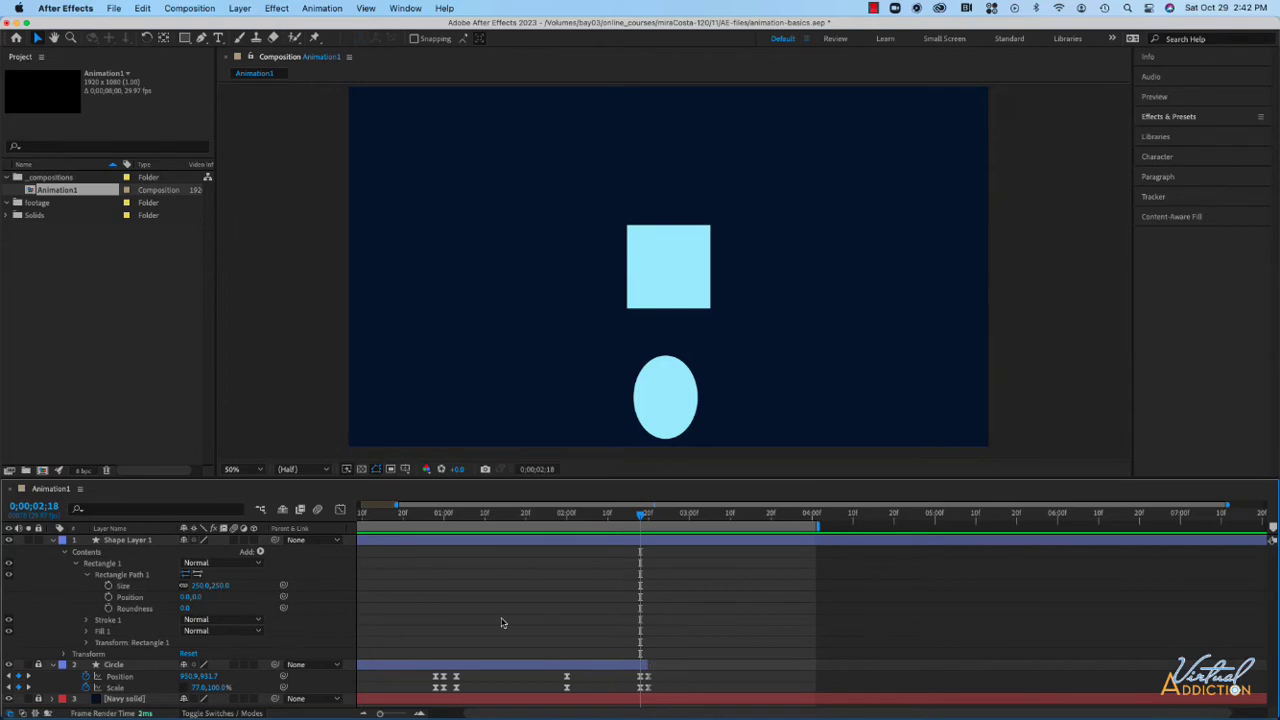
{"action": "left_click_drag", "start_coordinate": [380, 714], "coordinate": [405, 714]}
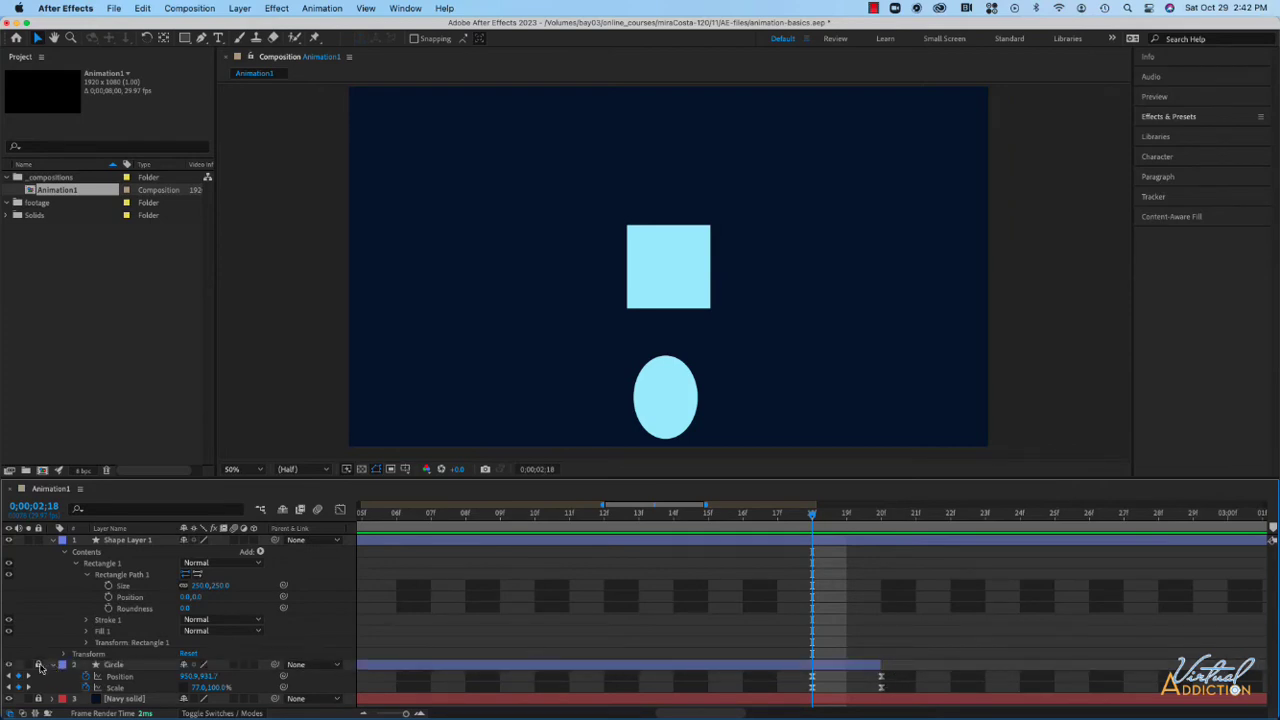
{"action": "left_click", "coordinate": [870, 667]}
{"action": "left_click_drag", "start_coordinate": [879, 663], "coordinate": [903, 663]}
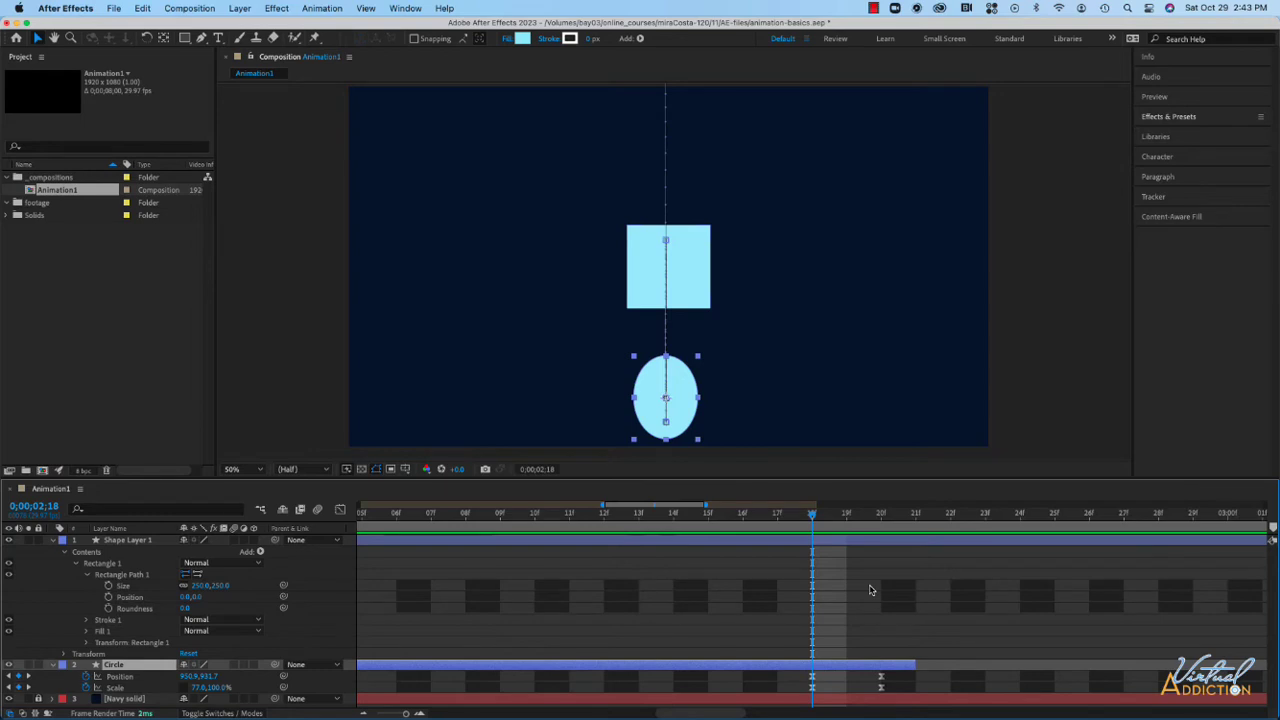
{"action": "key", "text": "k"}
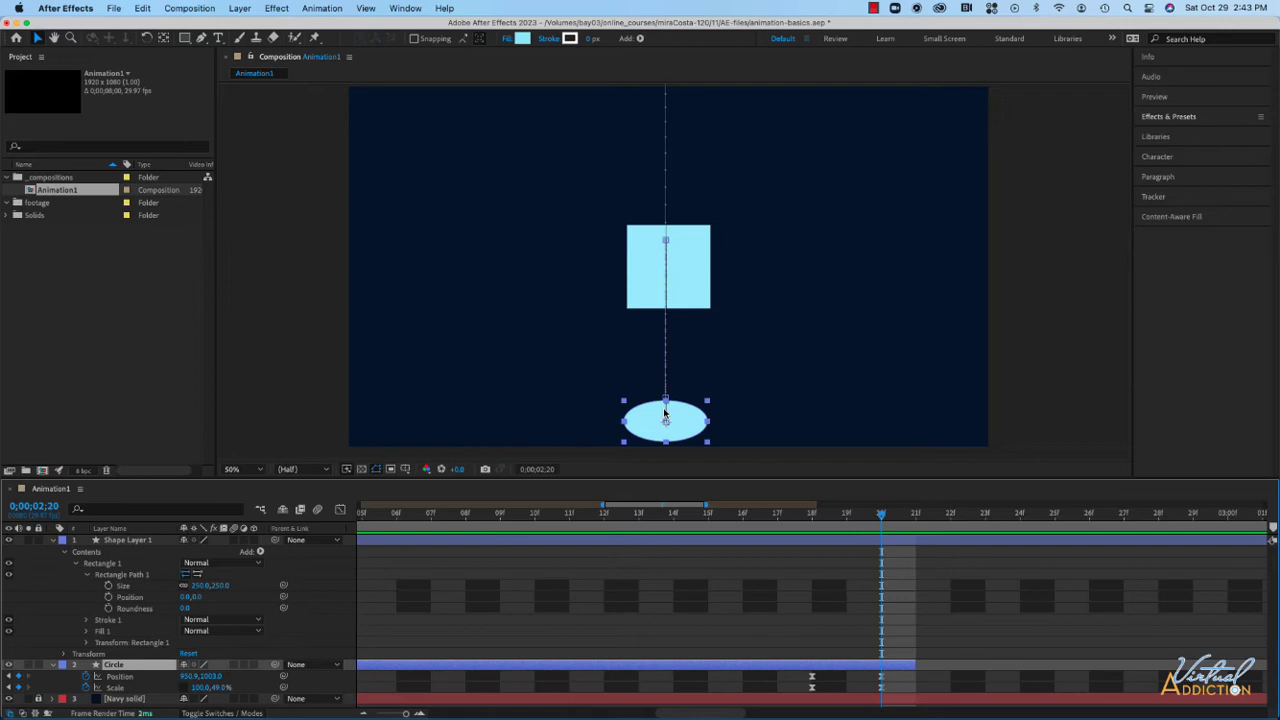
{"action": "left_click", "coordinate": [38, 665]}
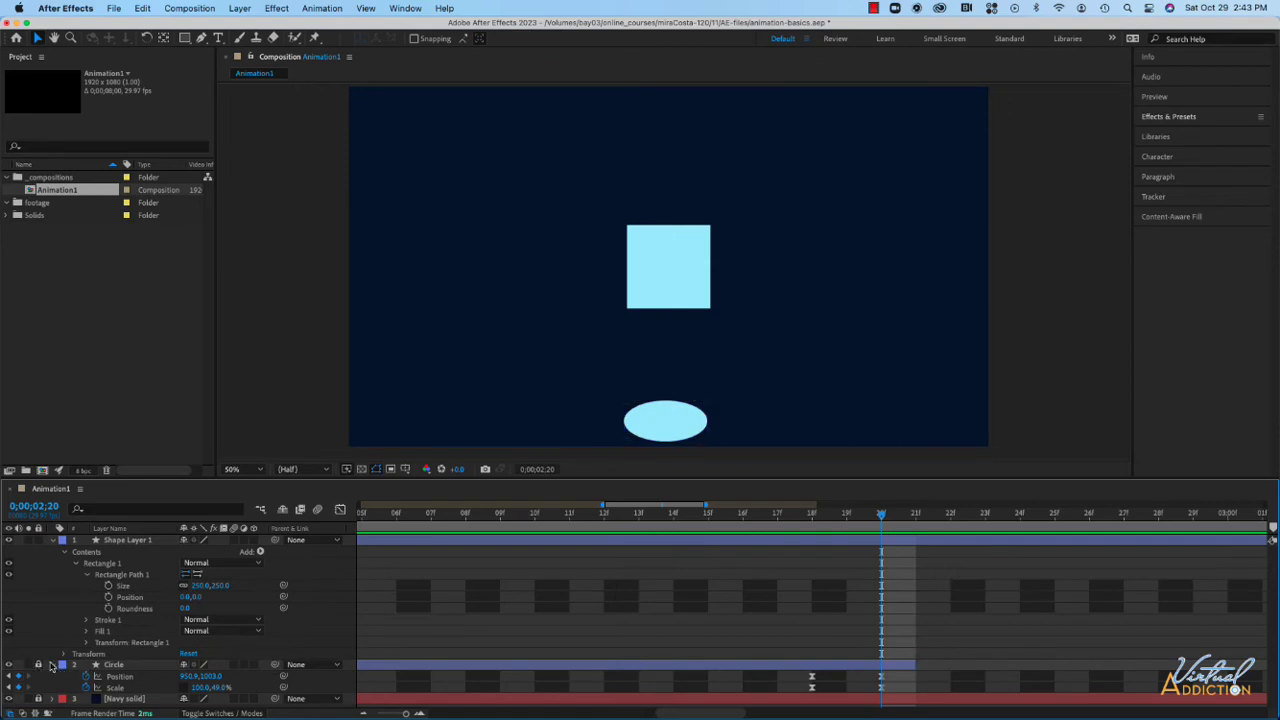
{"action": "left_click", "coordinate": [52, 665]}
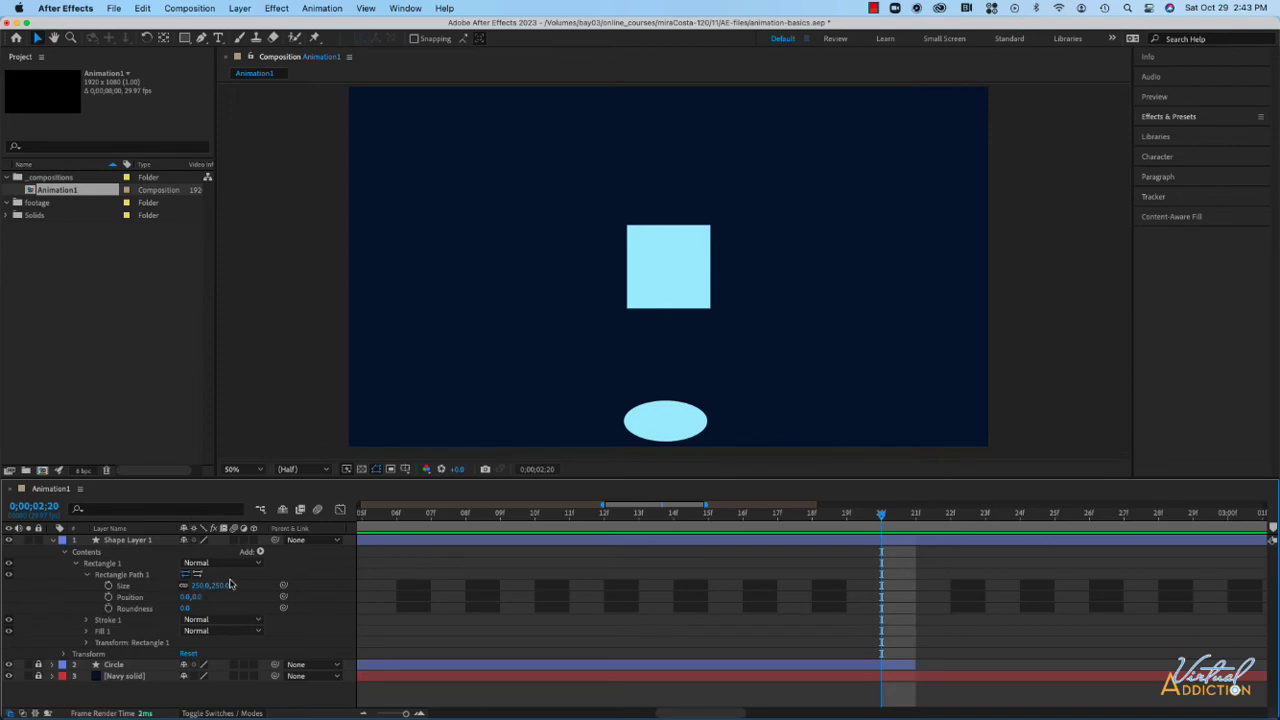
- Move the square straight down over the flattened circle, to about 960, 938, and lower its layer opacity to 60%
{"action": "left_click", "coordinate": [658, 281]}
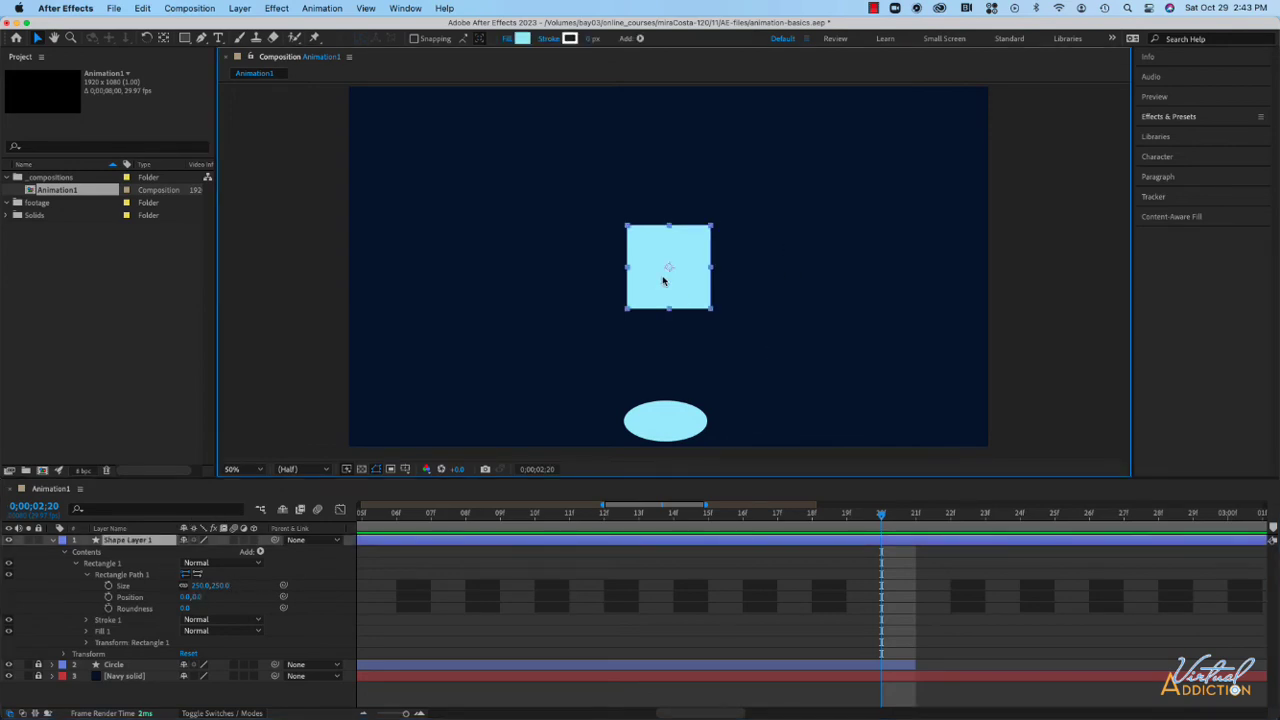
{"action": "left_click_drag", "start_coordinate": [659, 271], "coordinate": [654, 405]}
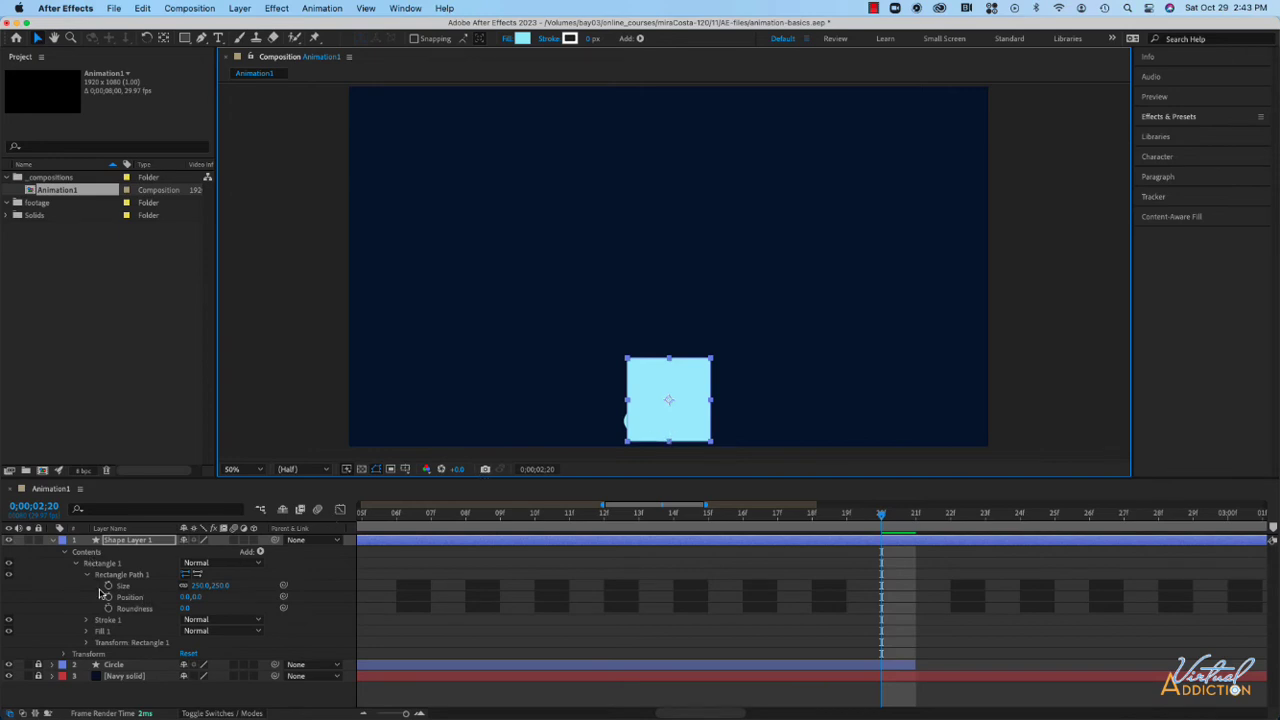
{"action": "left_click", "coordinate": [64, 655]}
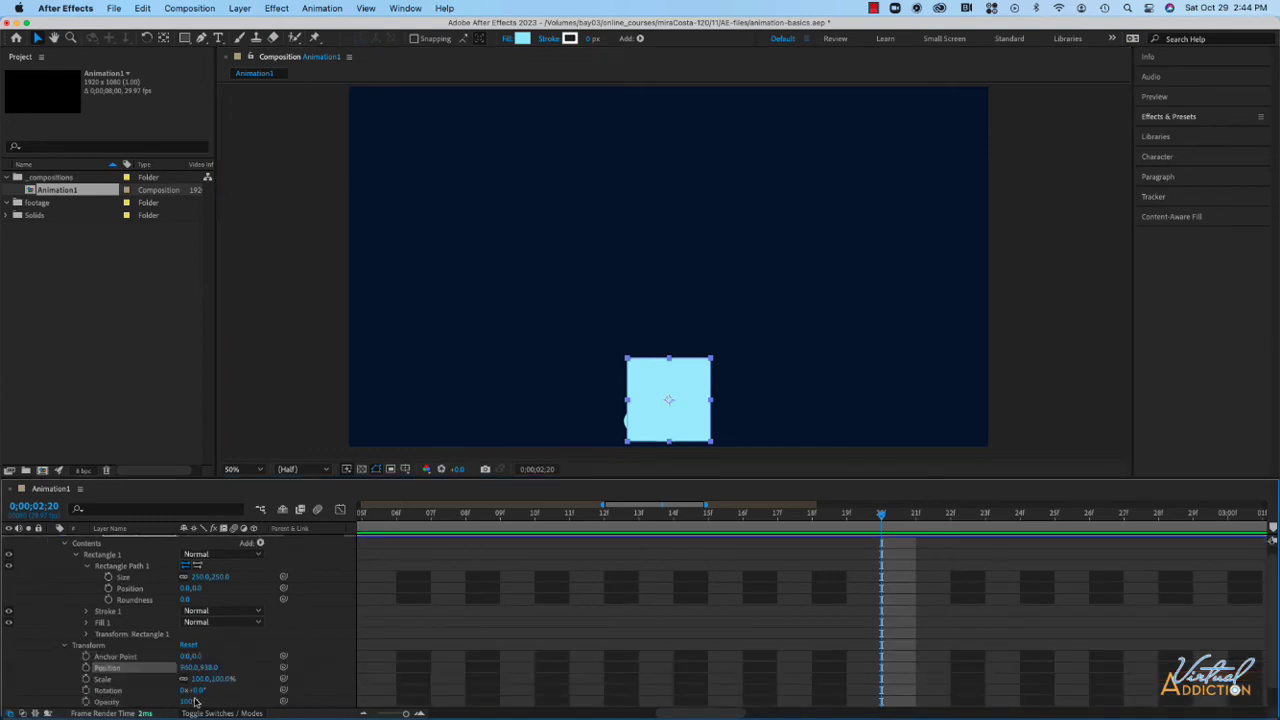
{"action": "left_click_drag", "start_coordinate": [195, 703], "coordinate": [164, 700]}
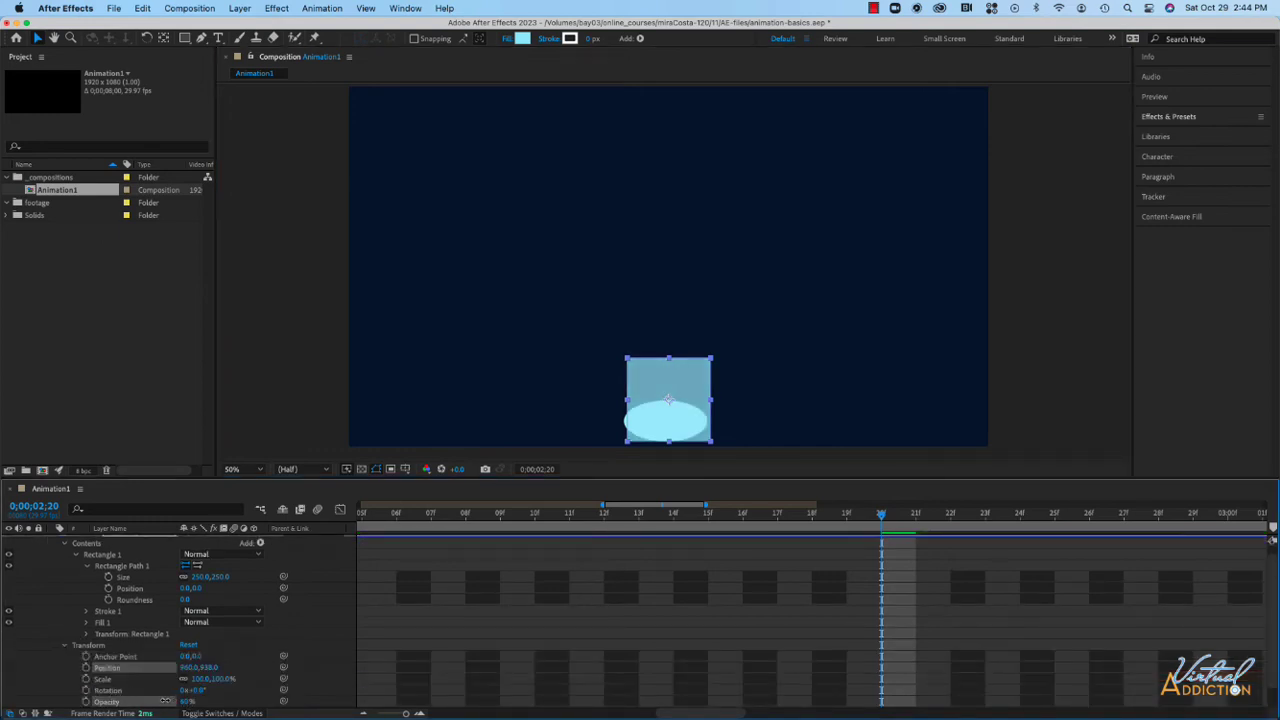
{"action": "left_click", "coordinate": [166, 703]}
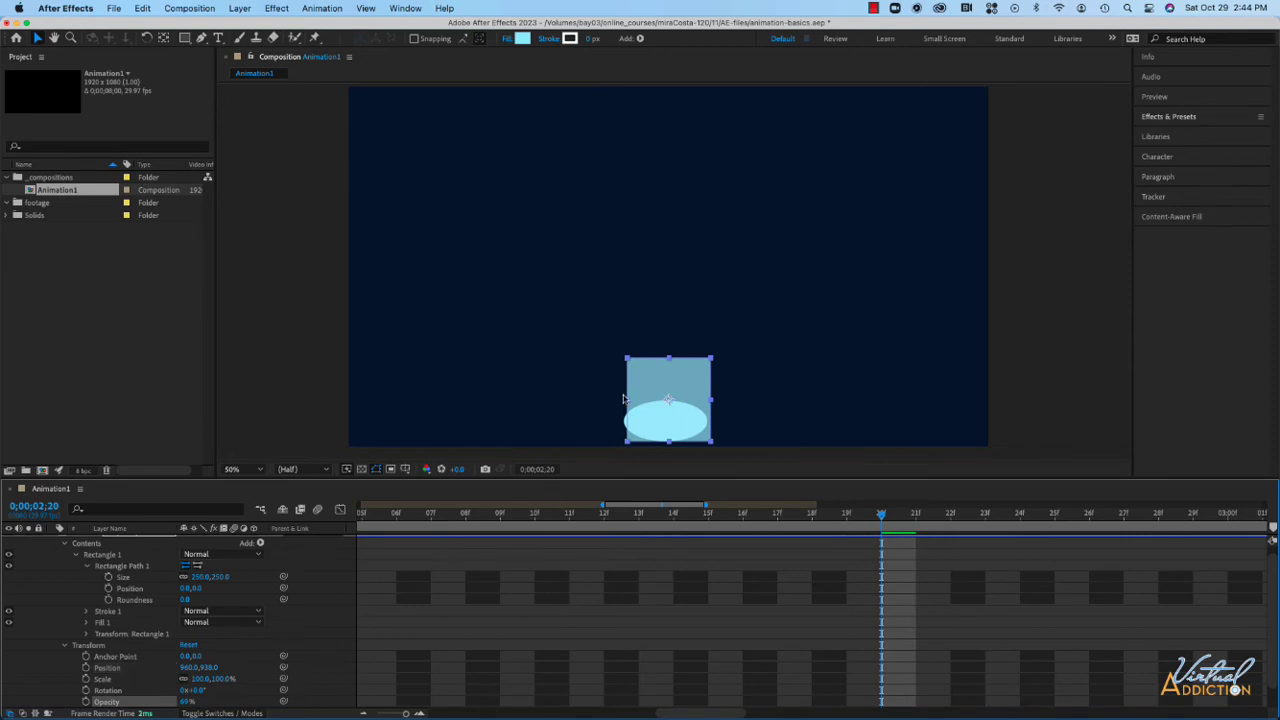
{"action": "left_click", "coordinate": [65, 648]}
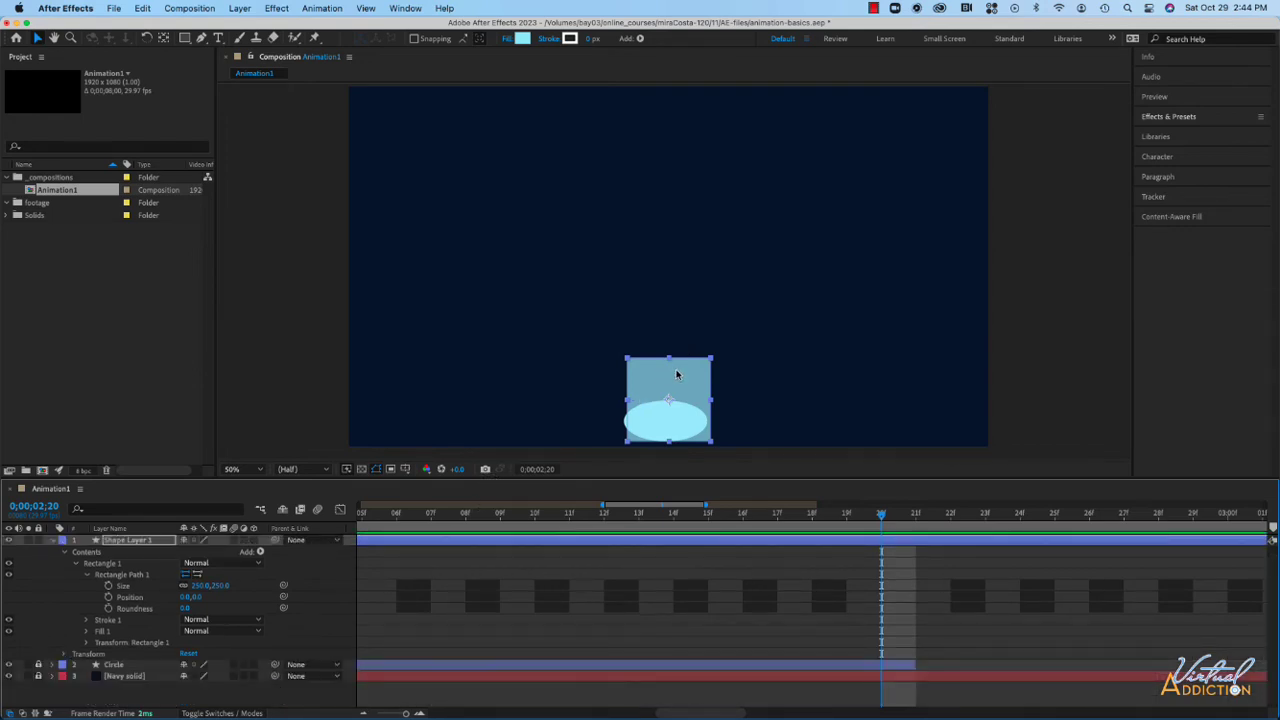
- Nudge the square slightly left until its sides line up with the flattened circle's edges
{"action": "key", "text": "Left"}
{"action": "key", "text": "Left"}
{"action": "key", "text": "Left"}
{"action": "key", "text": "Left"}
{"action": "key", "text": "Left"}
{"action": "key", "text": "Left"}
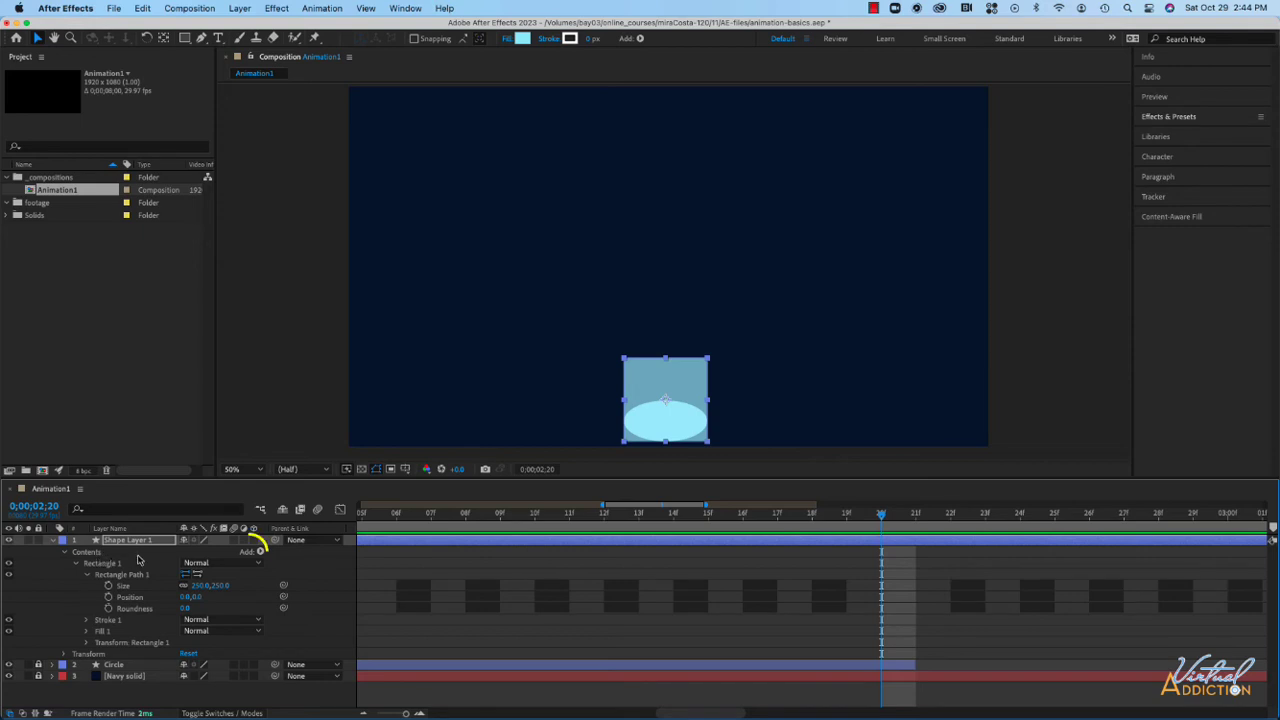
- Add Round Corners to the square's shape layer and raise the radius to 162 so it becomes a circle
{"action": "left_click", "coordinate": [259, 553]}
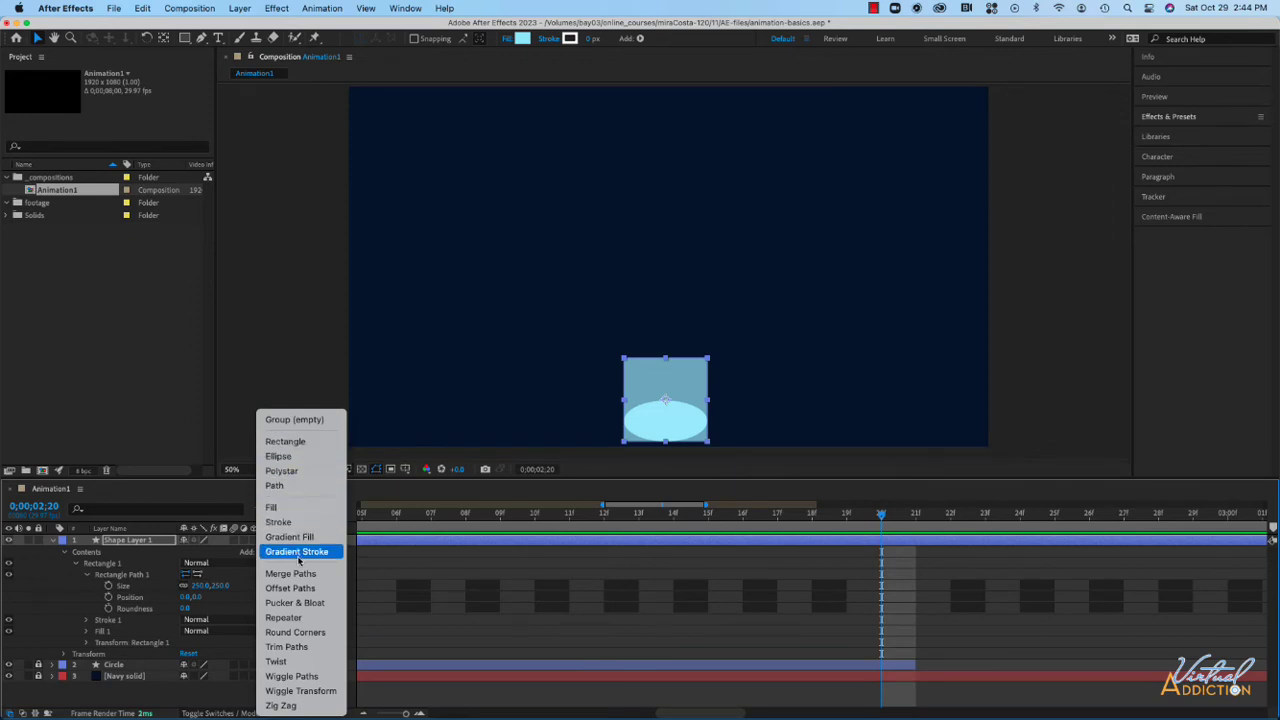
{"action": "left_click", "coordinate": [286, 636]}
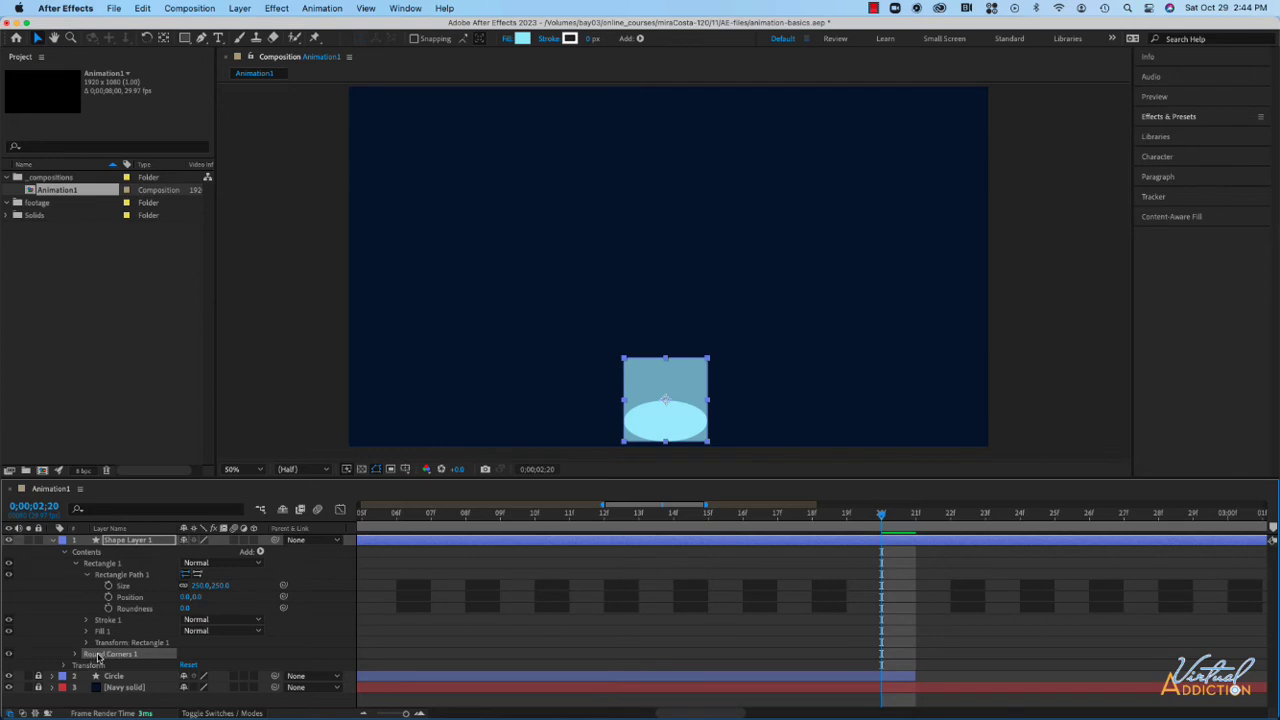
{"action": "left_click", "coordinate": [75, 655]}
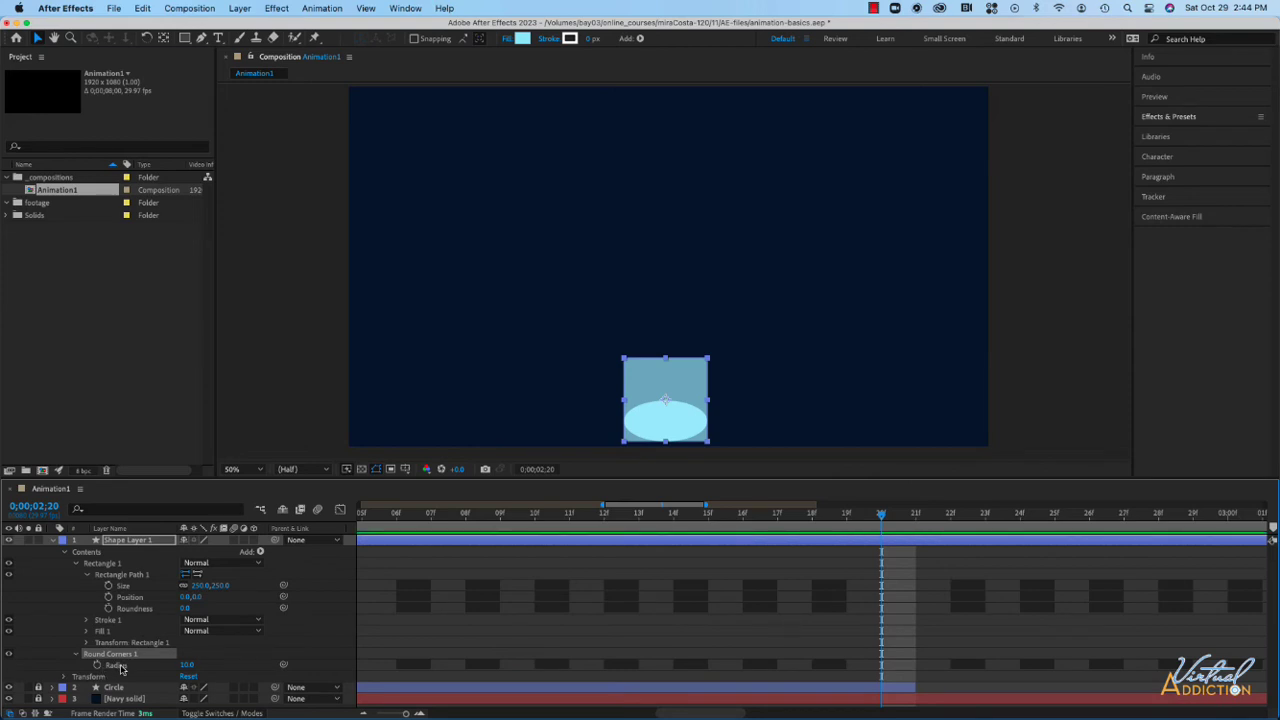
{"action": "left_click_drag", "start_coordinate": [186, 666], "coordinate": [224, 664]}
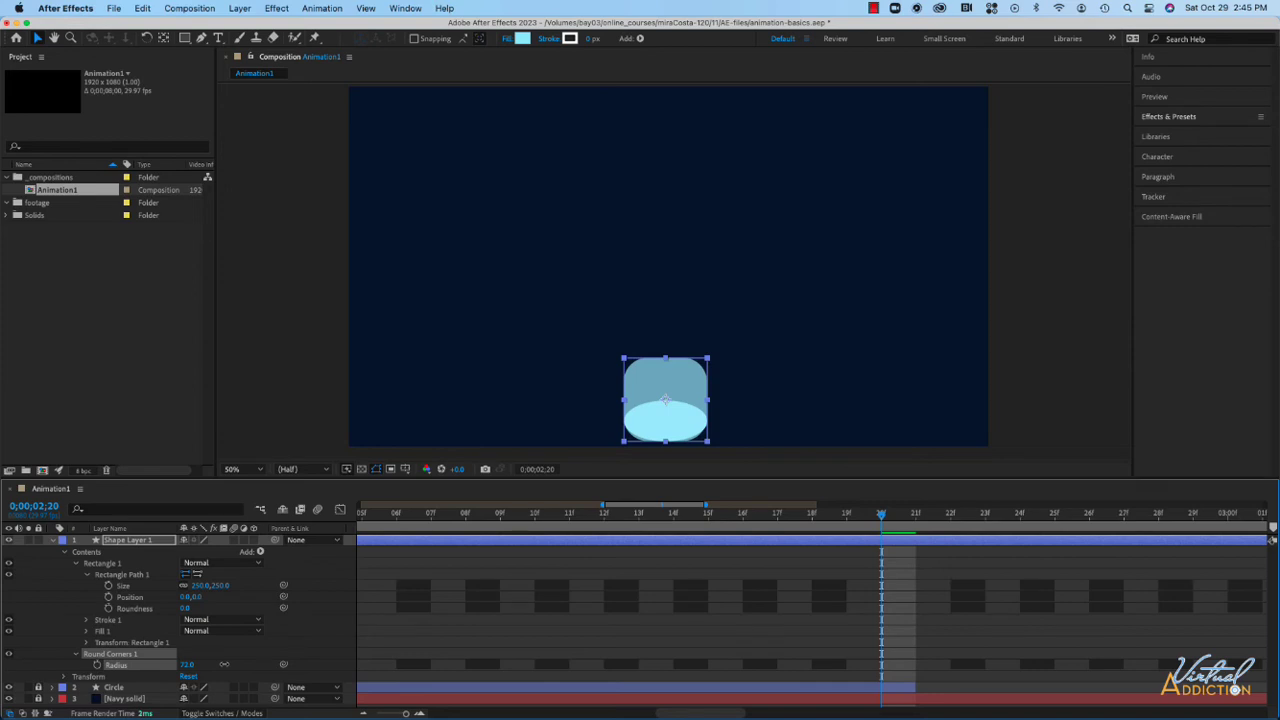
{"action": "left_click_drag", "start_coordinate": [224, 664], "coordinate": [264, 664]}
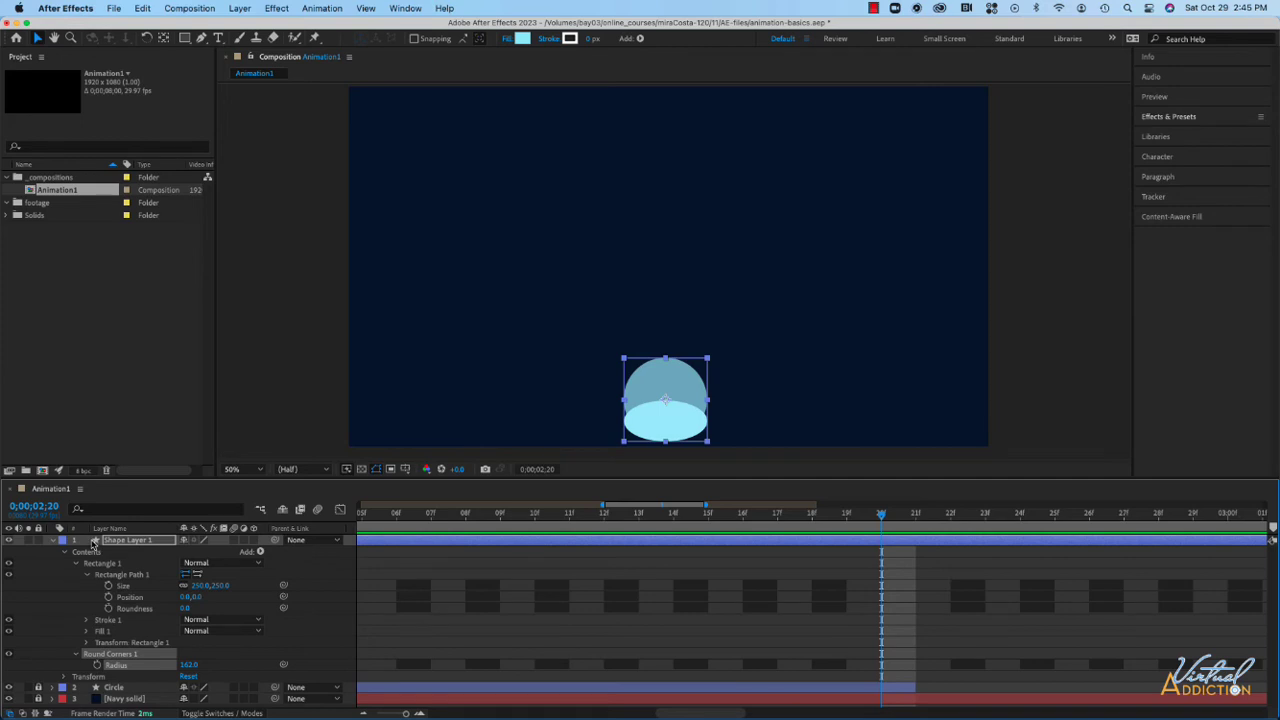
- Unlink the rounded shape layer's scale, squash its height to 48%, and move it down over the flattened circle
{"action": "key", "text": "s"}
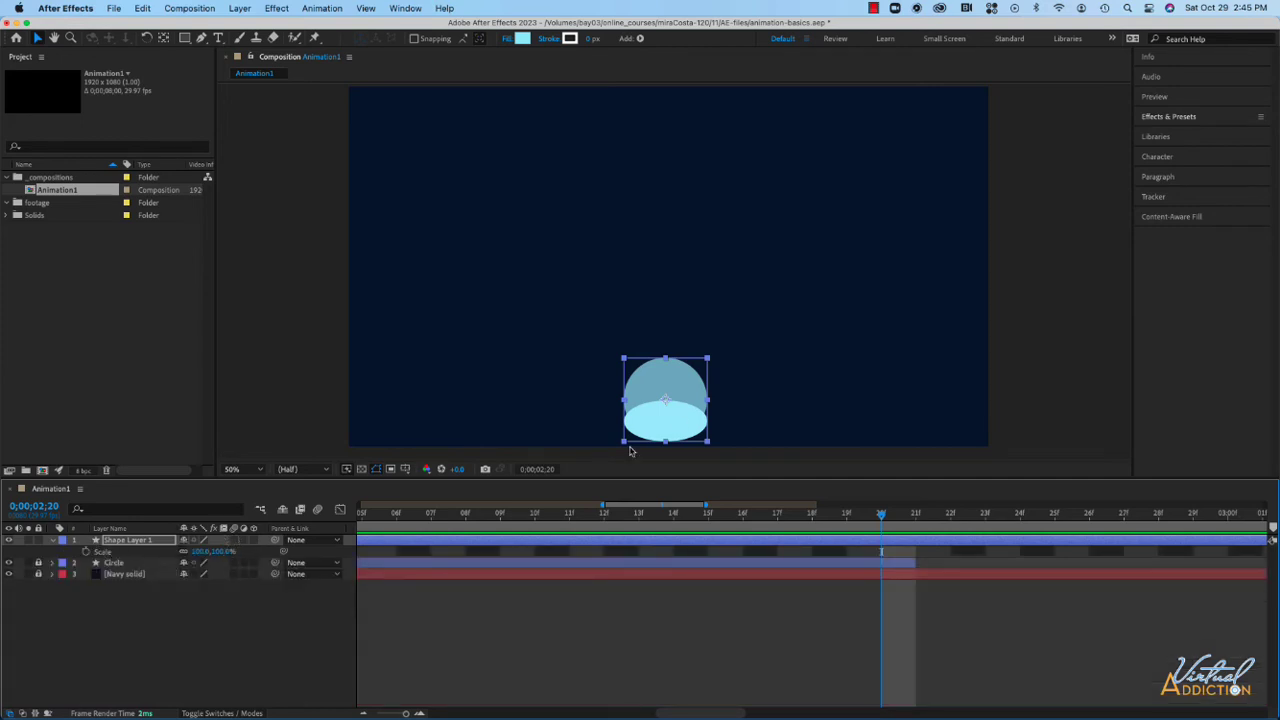
{"action": "left_click", "coordinate": [186, 553]}
{"action": "left_click_drag", "start_coordinate": [233, 552], "coordinate": [205, 556]}
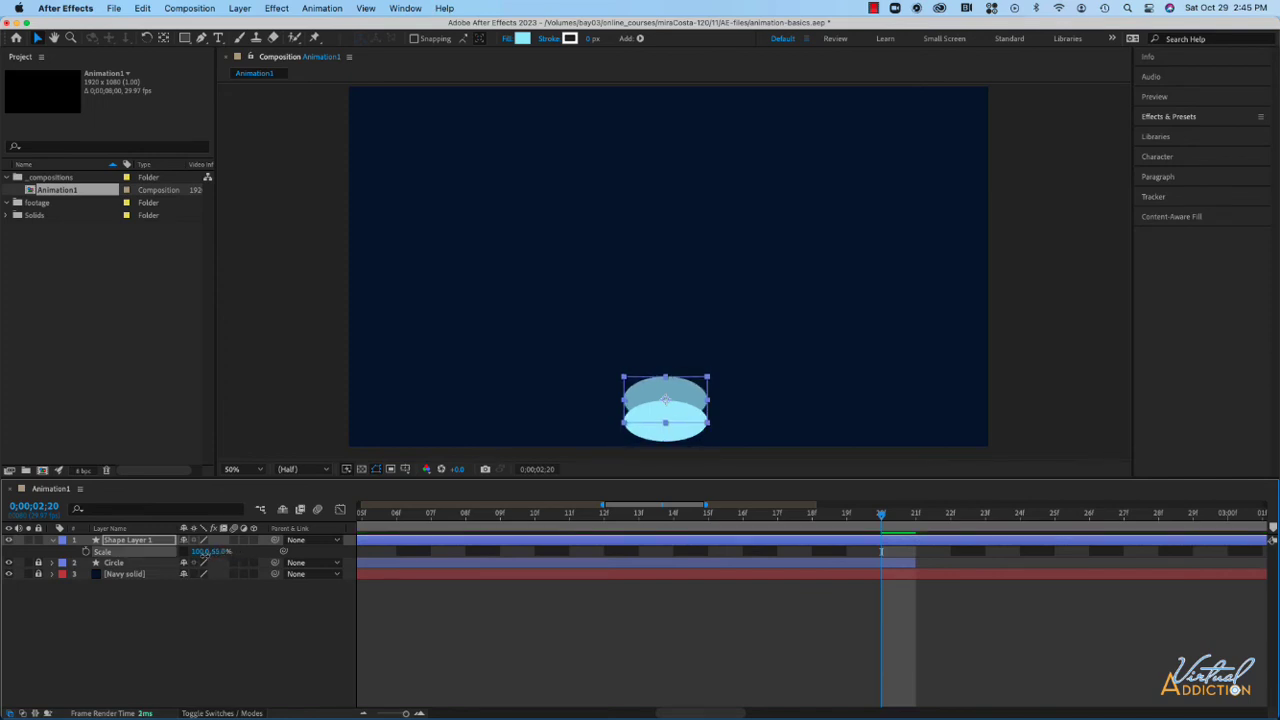
{"action": "left_click_drag", "start_coordinate": [685, 398], "coordinate": [683, 421]}
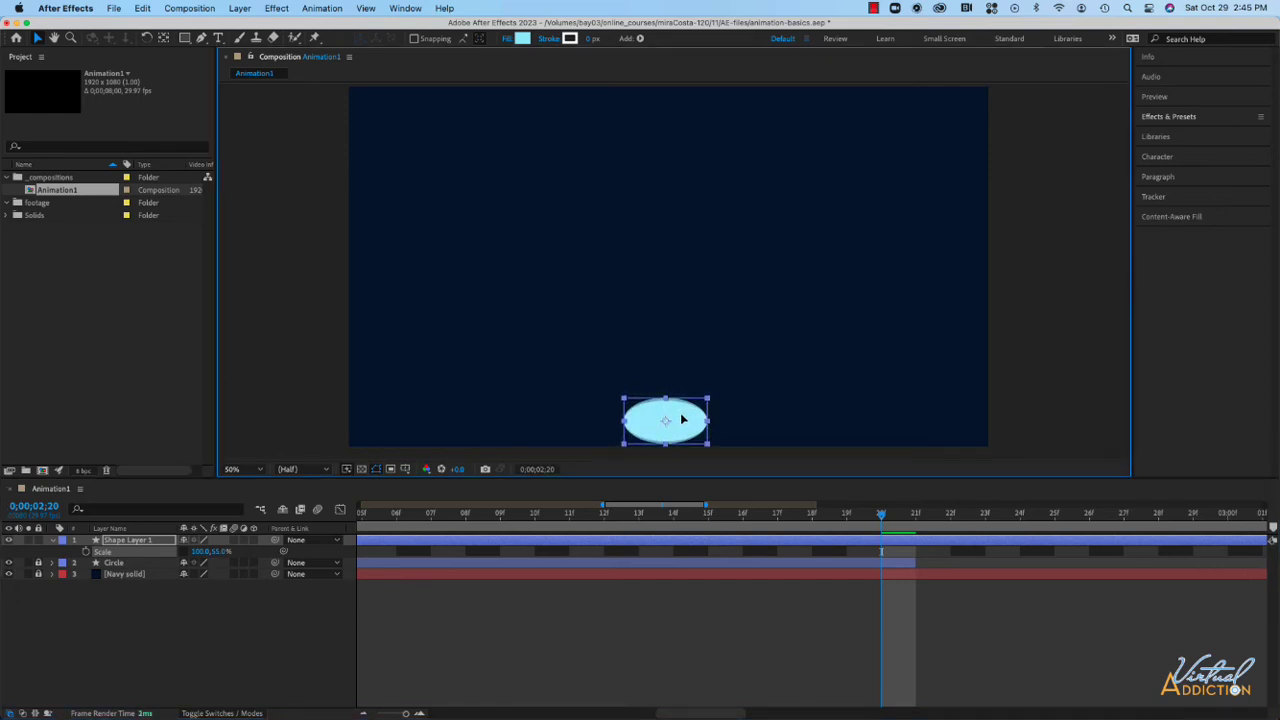
{"action": "left_click", "coordinate": [683, 419]}
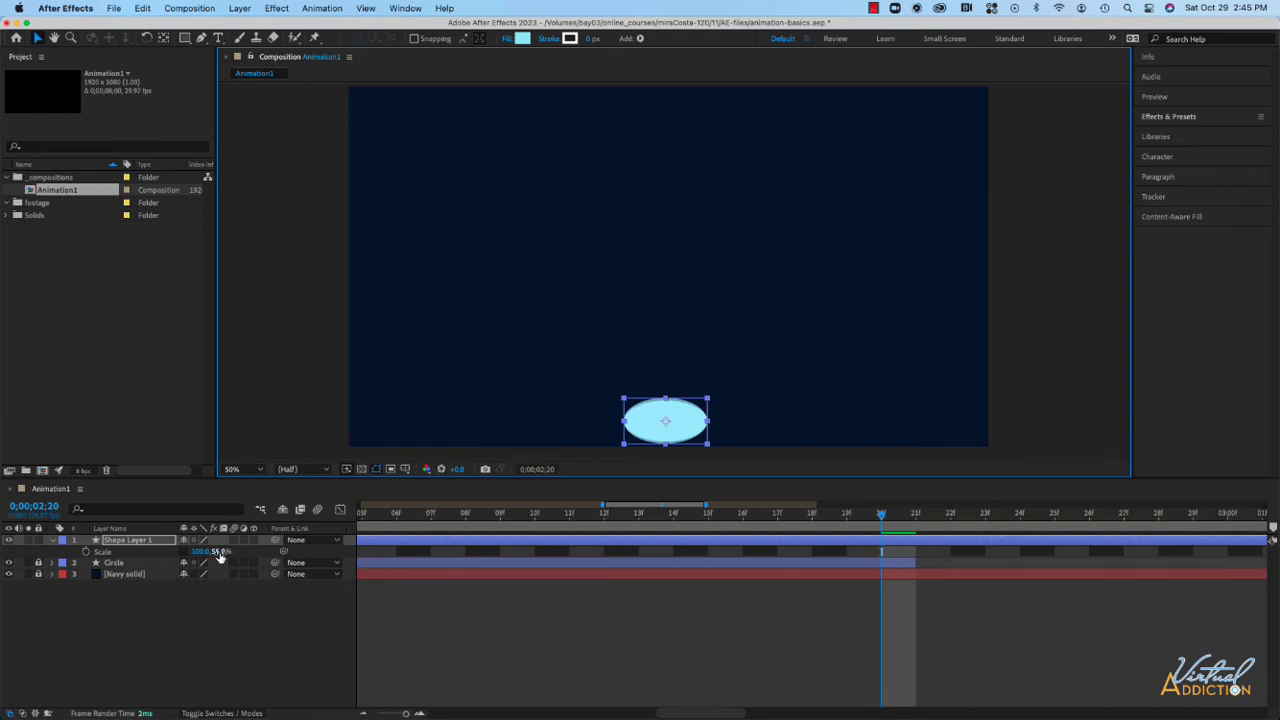
{"action": "left_click_drag", "start_coordinate": [220, 557], "coordinate": [215, 551]}
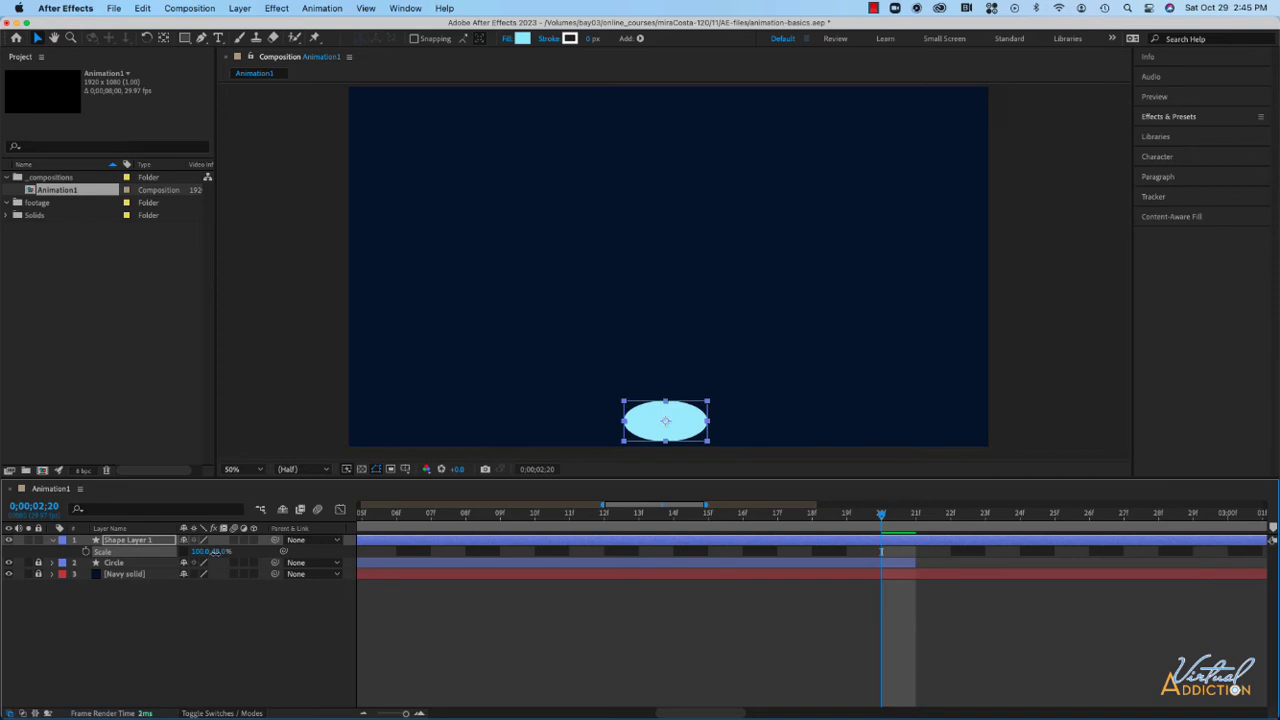
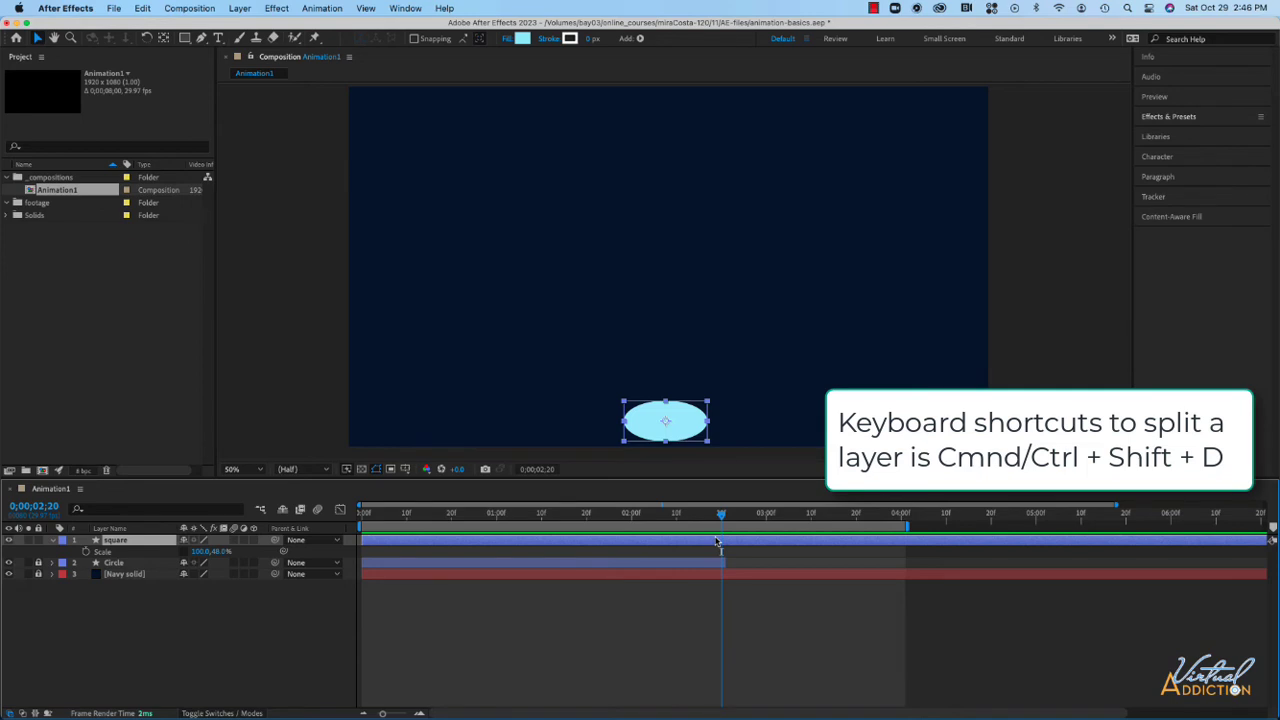
- Split the square layer at 0;00;02;20 and delete the part before the split
{"action": "key", "text": "ctrl+shift+d"}
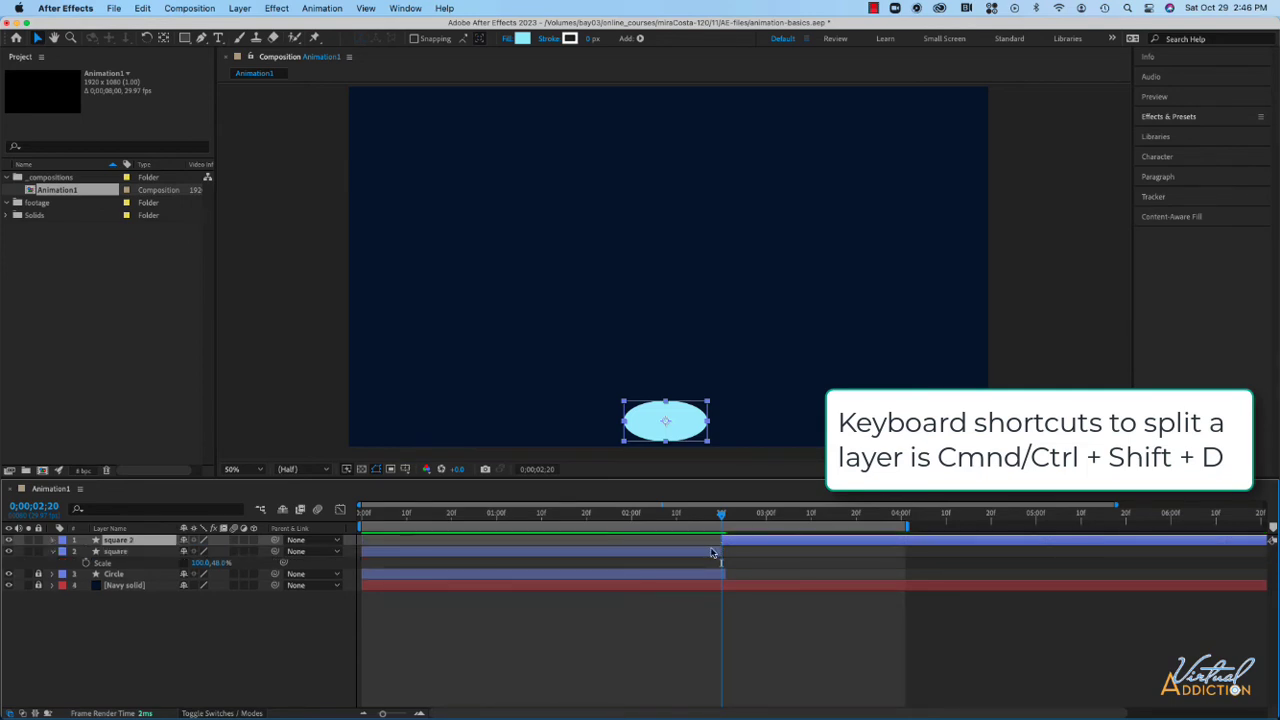
{"action": "left_click", "coordinate": [132, 554]}
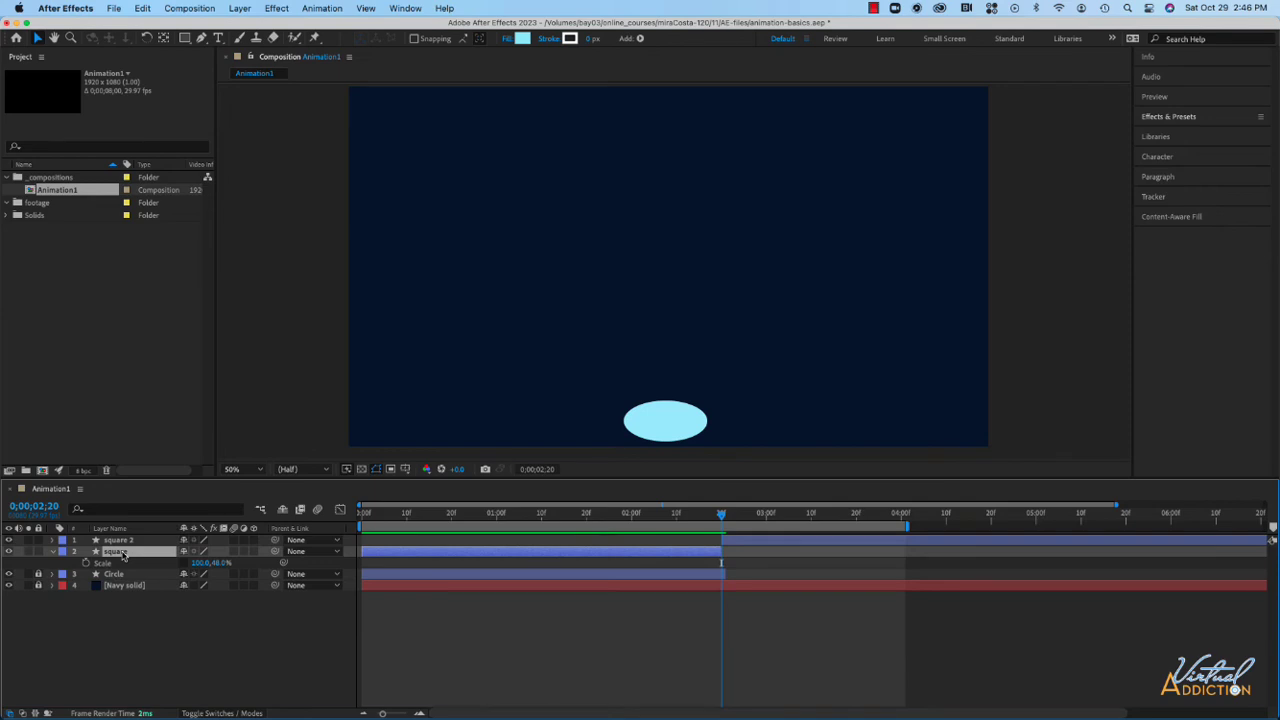
{"action": "key", "text": "Delete"}
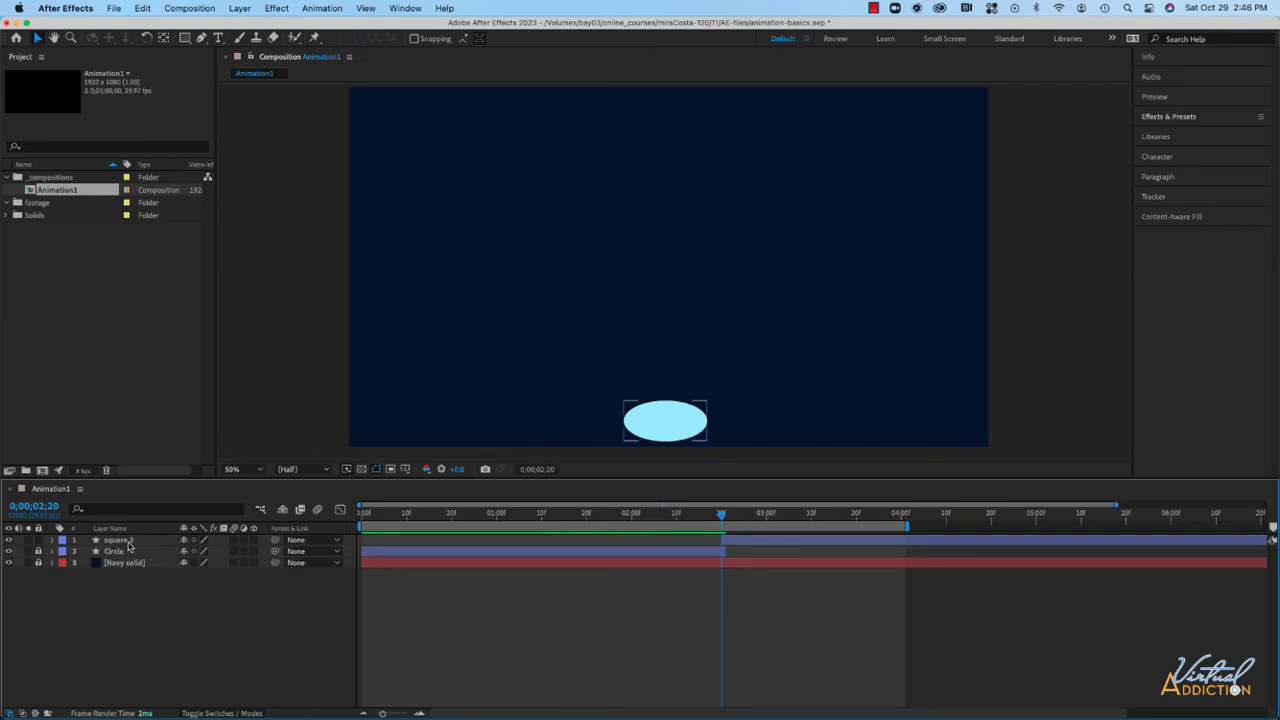
- Rename the remaining split layer to "square" and deselect it
{"action": "left_click", "coordinate": [135, 541]}
{"action": "key", "text": "Return"}
{"action": "type", "text": "square 2"}
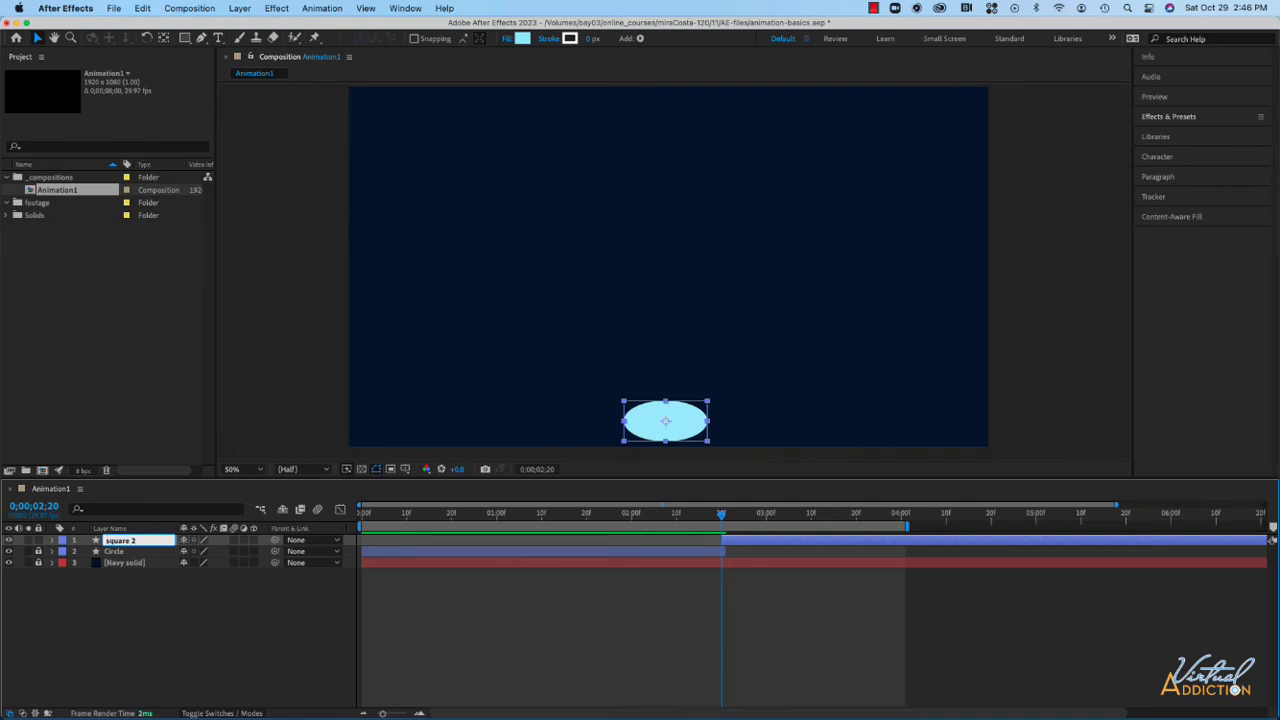
{"action": "key", "text": "BackSpace"}
{"action": "key", "text": "BackSpace"}
{"action": "left_click", "coordinate": [394, 306]}
- Scrub through the handover from Circle to square around 0;00;02;20, ending at 0;00;03;10
{"action": "left_click_drag", "start_coordinate": [721, 515], "coordinate": [755, 528]}
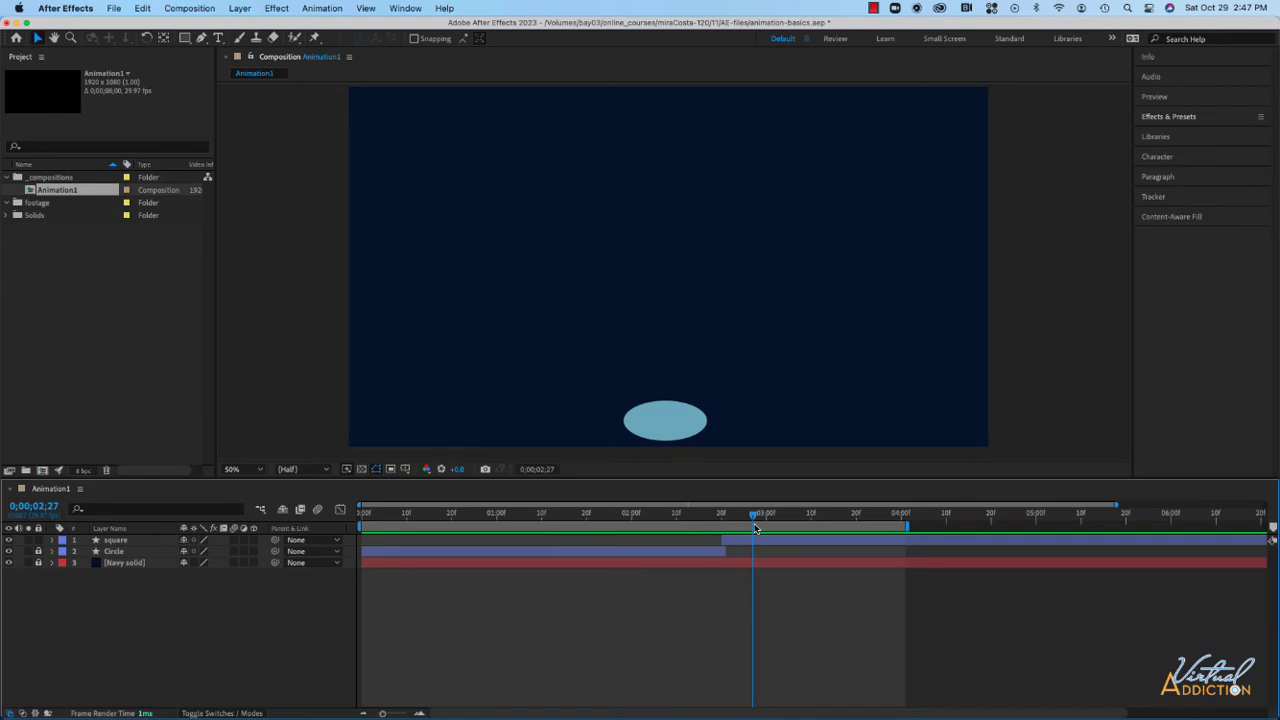
{"action": "left_click_drag", "start_coordinate": [755, 528], "coordinate": [744, 528]}
{"action": "left_click_drag", "start_coordinate": [383, 714], "coordinate": [393, 714]}
{"action": "left_click", "coordinate": [777, 517]}
{"action": "left_click_drag", "start_coordinate": [777, 519], "coordinate": [775, 521]}
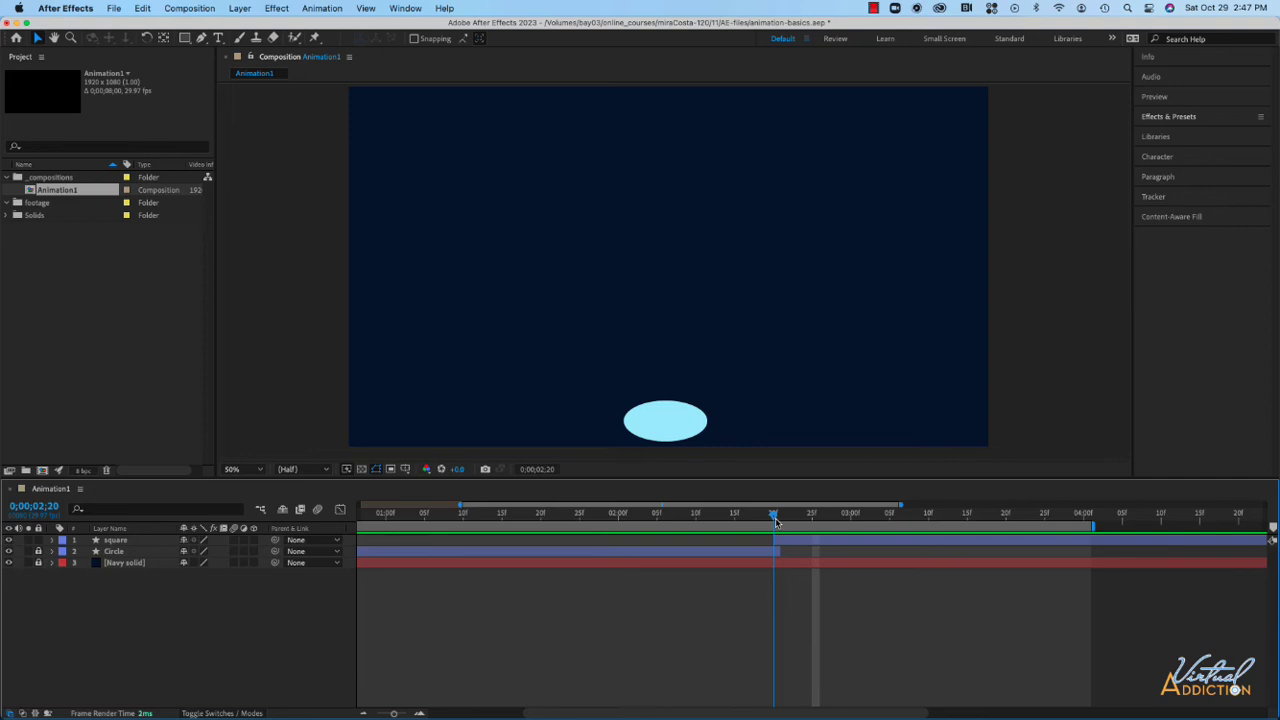
{"action": "left_click_drag", "start_coordinate": [777, 522], "coordinate": [929, 522]}
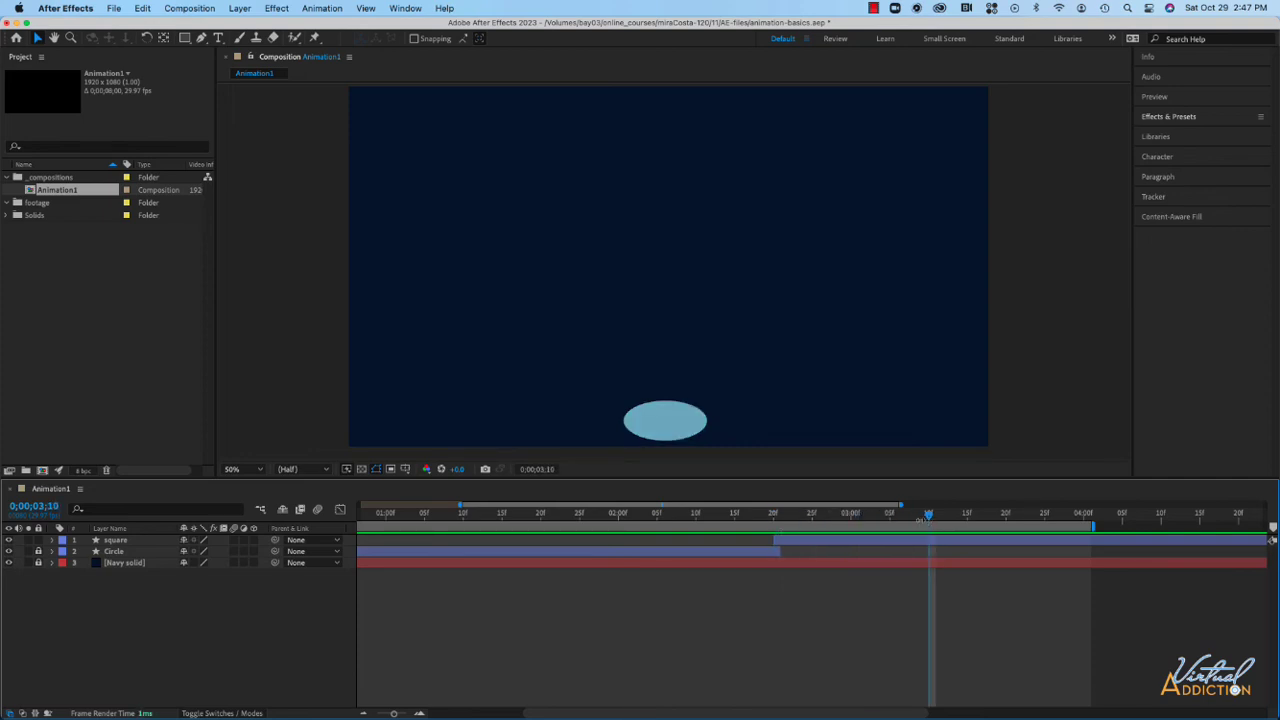
- Reveal the square layer's Position and set its first keyframe at 0;00;02;20
{"action": "left_click", "coordinate": [665, 421]}
{"action": "left_click", "coordinate": [138, 542]}
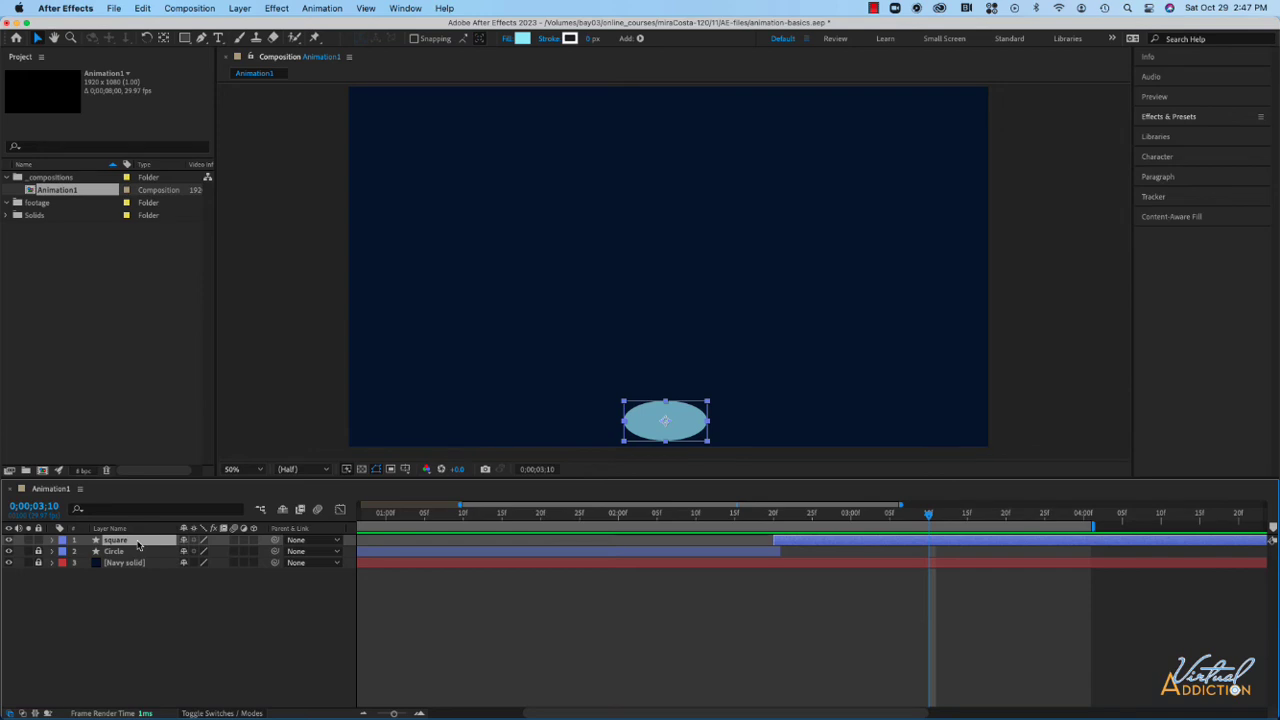
{"action": "key", "text": "p"}
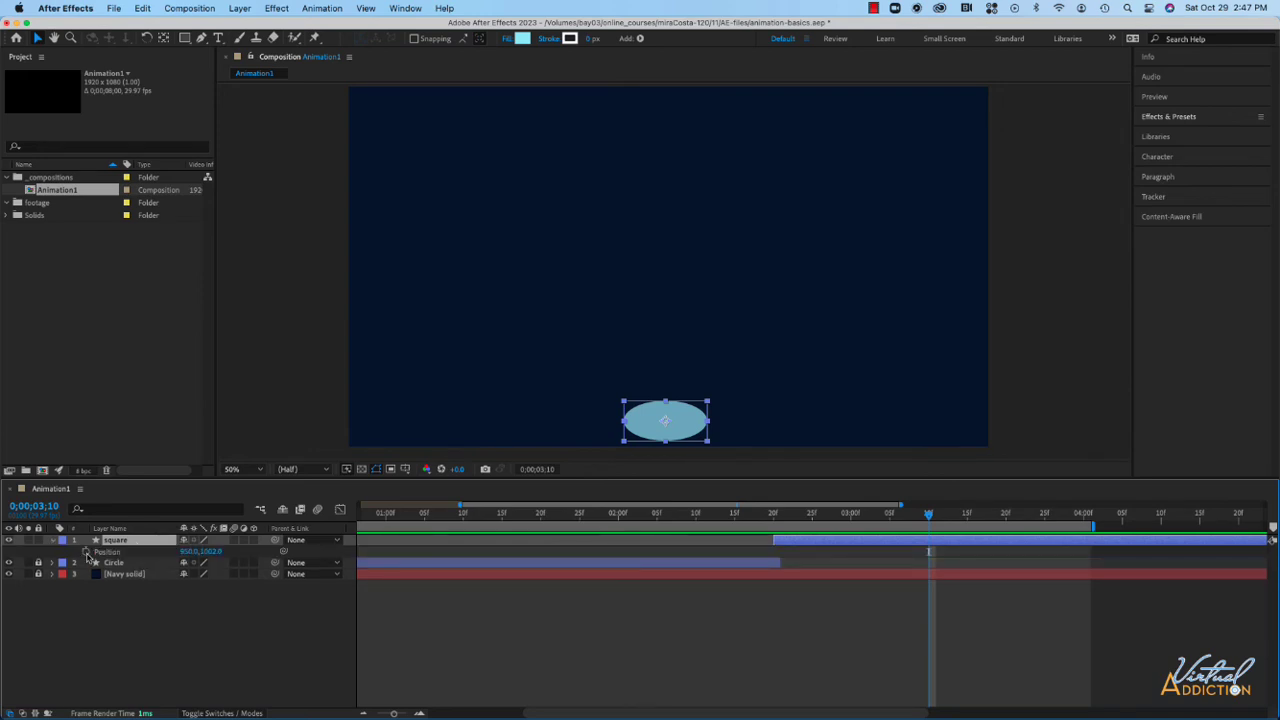
{"action": "left_click_drag", "start_coordinate": [834, 508], "coordinate": [914, 508]}
{"action": "left_click_drag", "start_coordinate": [763, 513], "coordinate": [611, 528]}
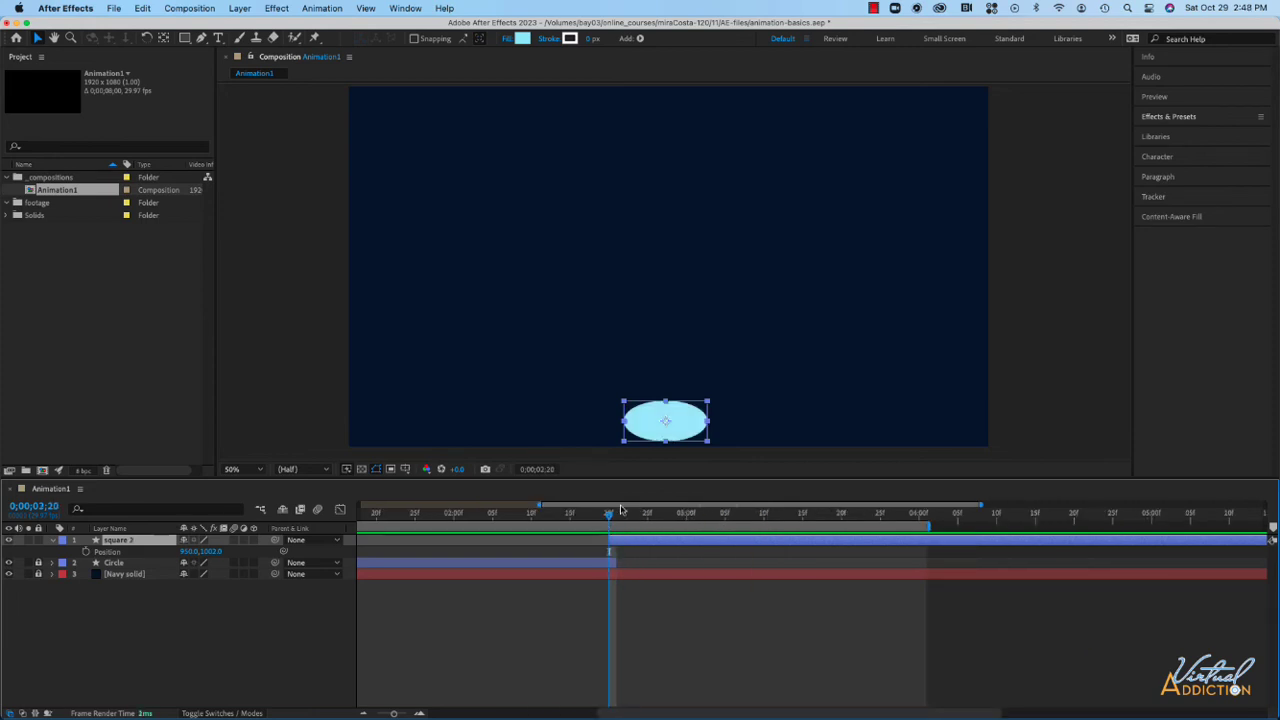
{"action": "left_click", "coordinate": [86, 551]}
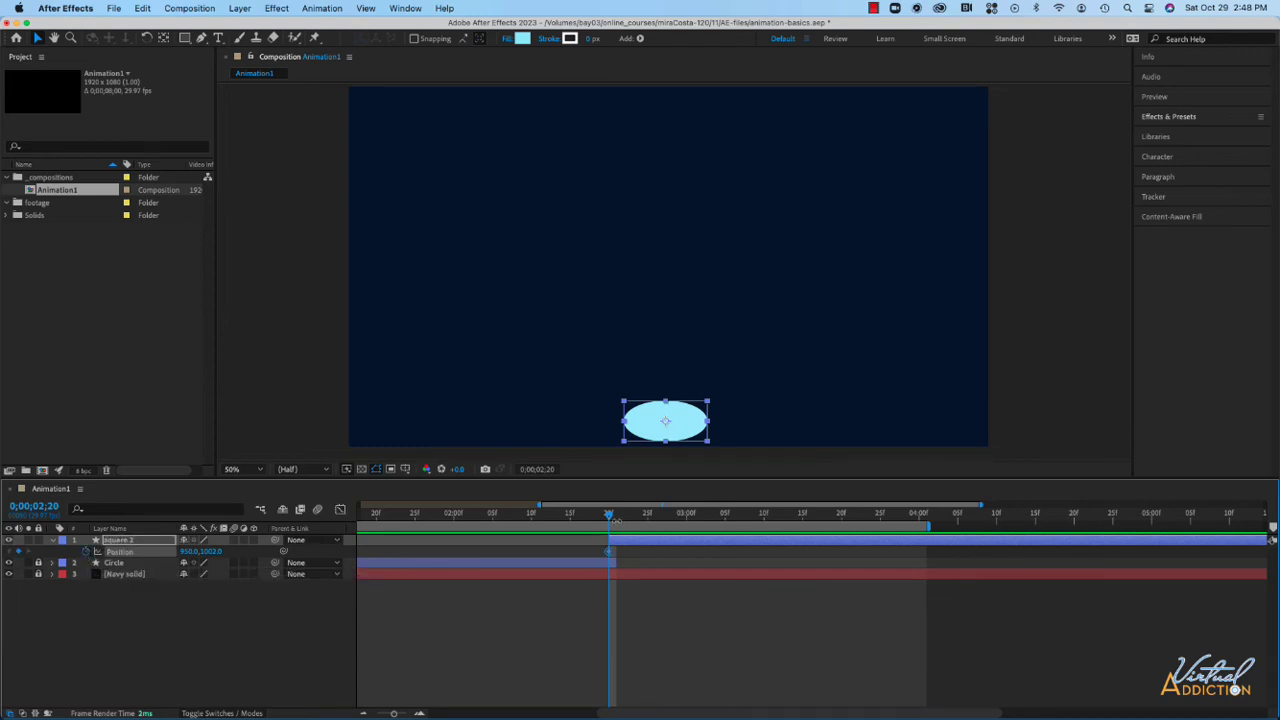
- Unlock the Circle layer, reveal its keyframes, and copy its Position keyframe at 0;00;02;00
{"action": "left_click_drag", "start_coordinate": [617, 521], "coordinate": [766, 521]}
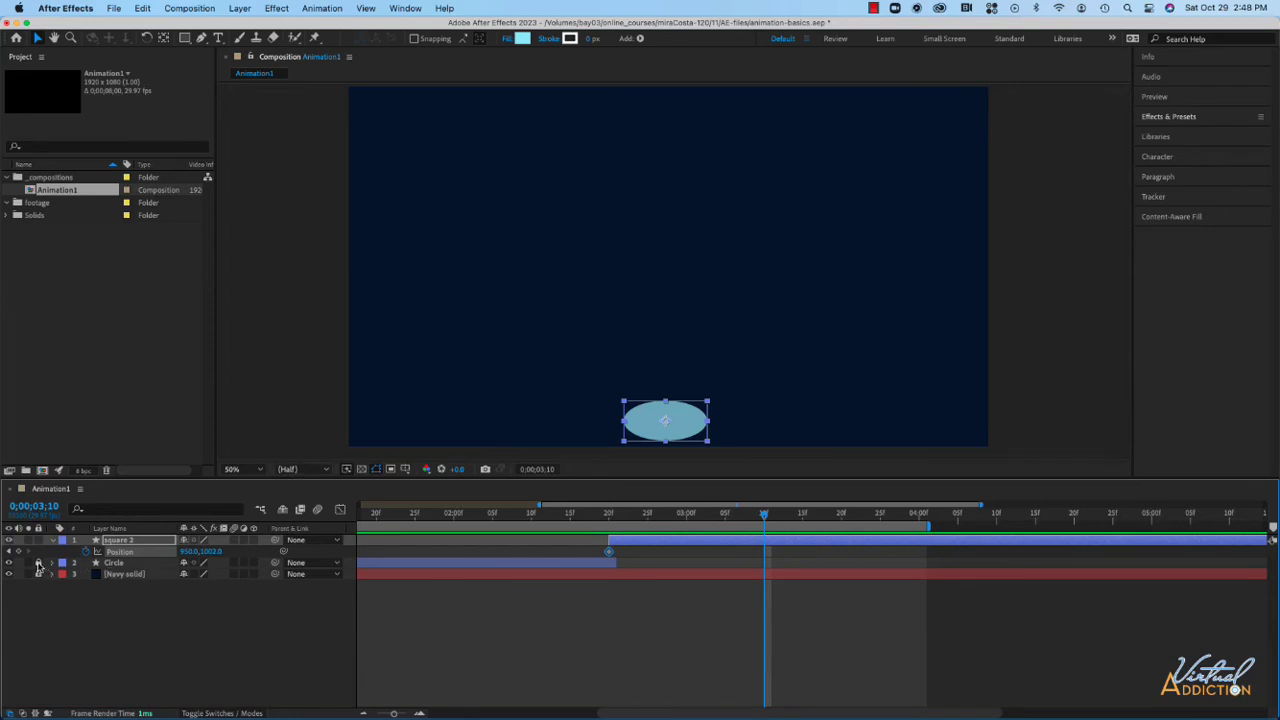
{"action": "left_click", "coordinate": [116, 564]}
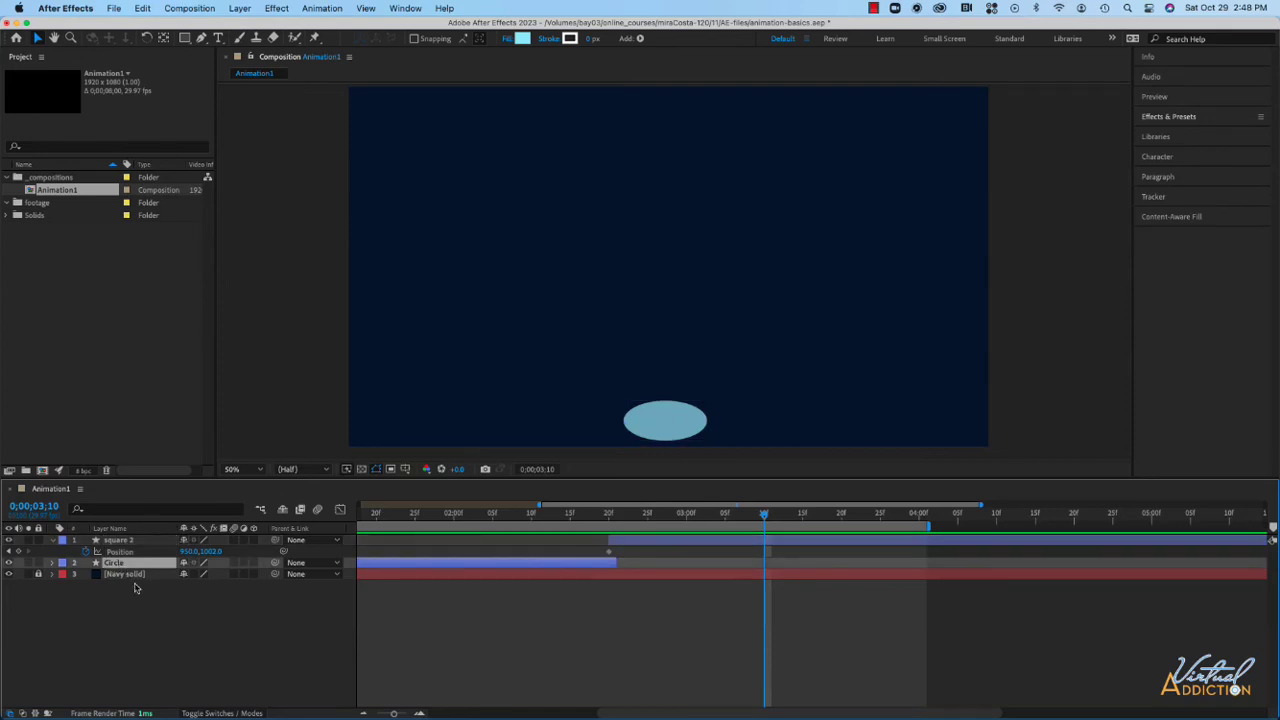
{"action": "key", "text": "u"}
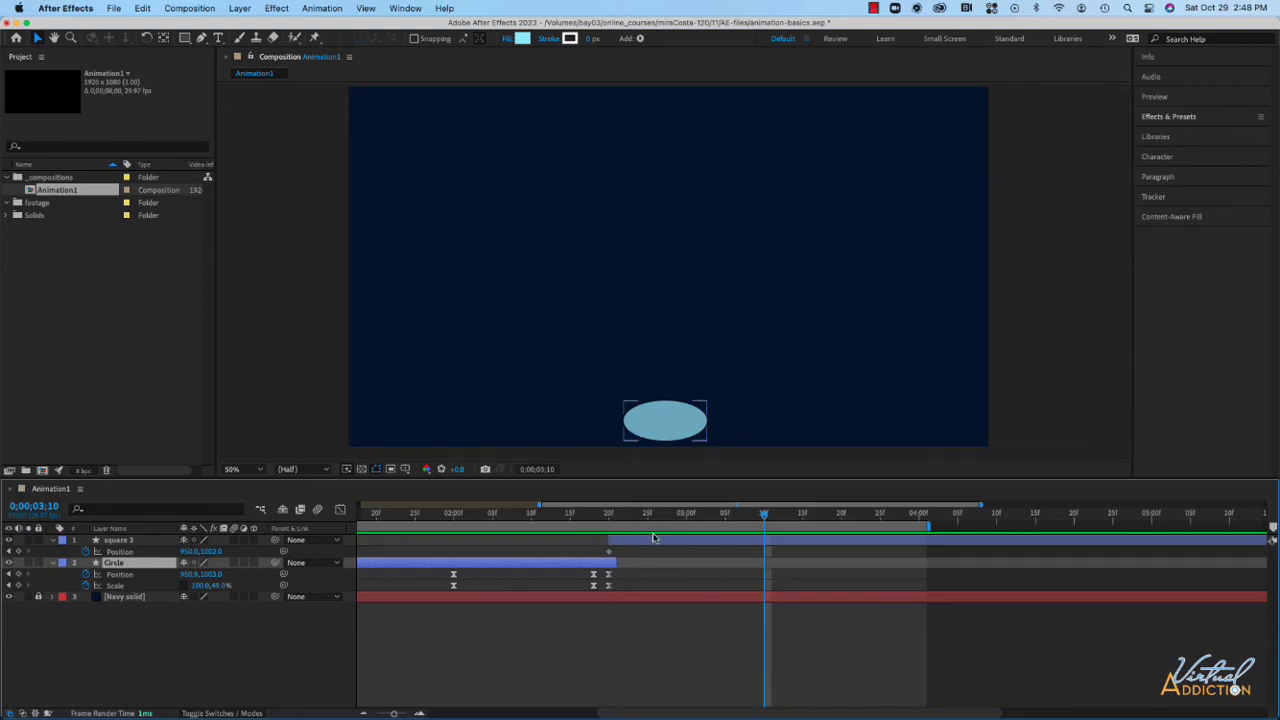
{"action": "left_click", "coordinate": [455, 515]}
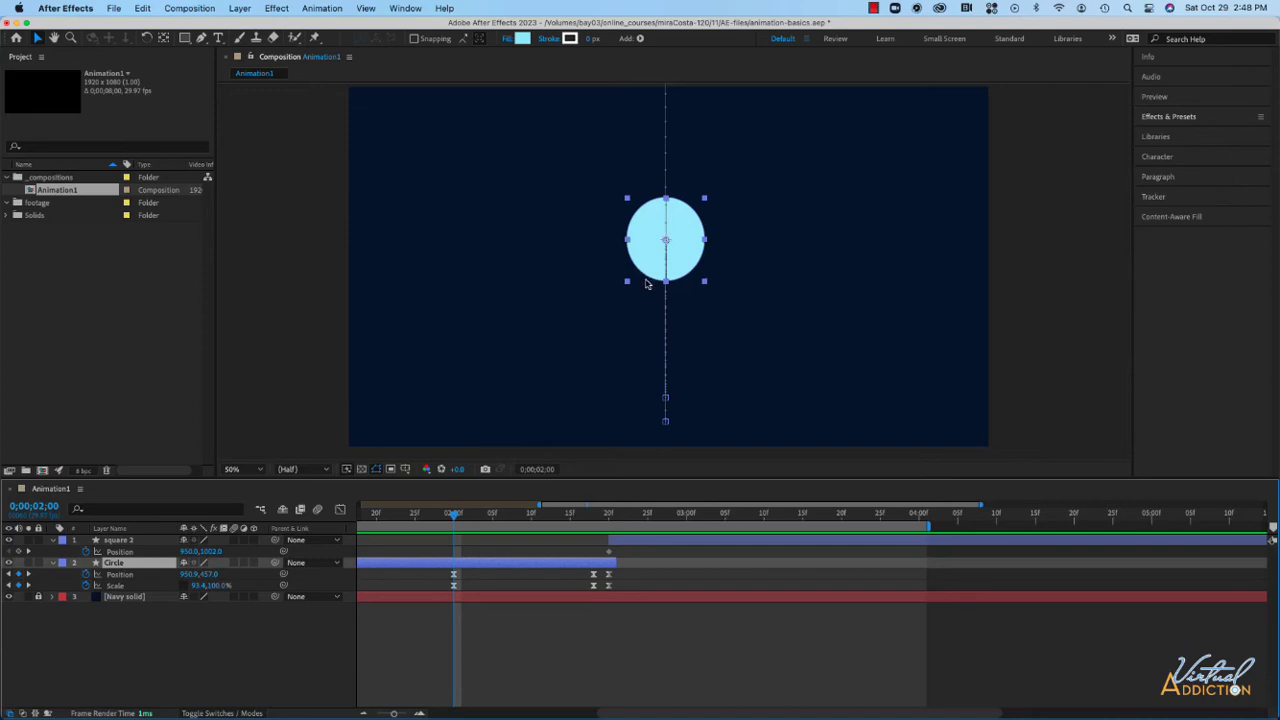
{"action": "left_click", "coordinate": [453, 576]}
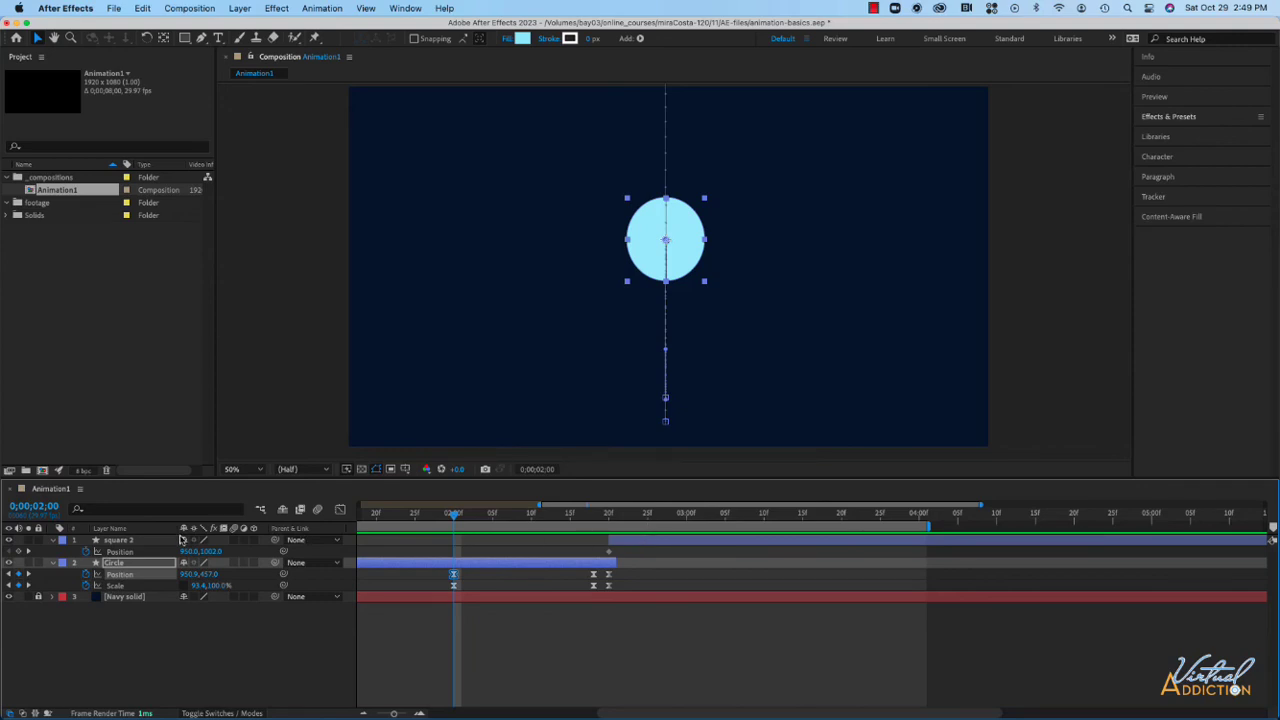
- Paste the copied Position keyframe onto the square layer at 0;00;03;10
{"action": "left_click", "coordinate": [140, 541]}
{"action": "left_click", "coordinate": [760, 515]}
{"action": "left_click_drag", "start_coordinate": [761, 516], "coordinate": [763, 516]}
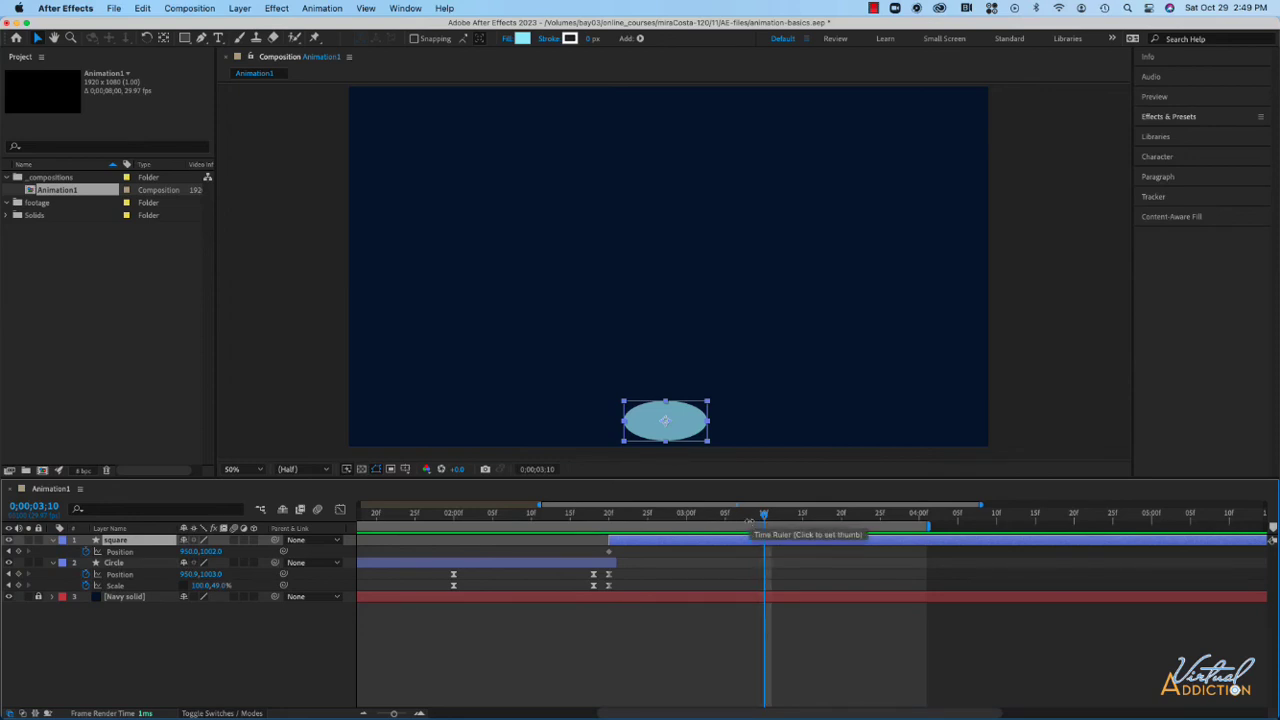
{"action": "key", "text": "super+shift+z"}
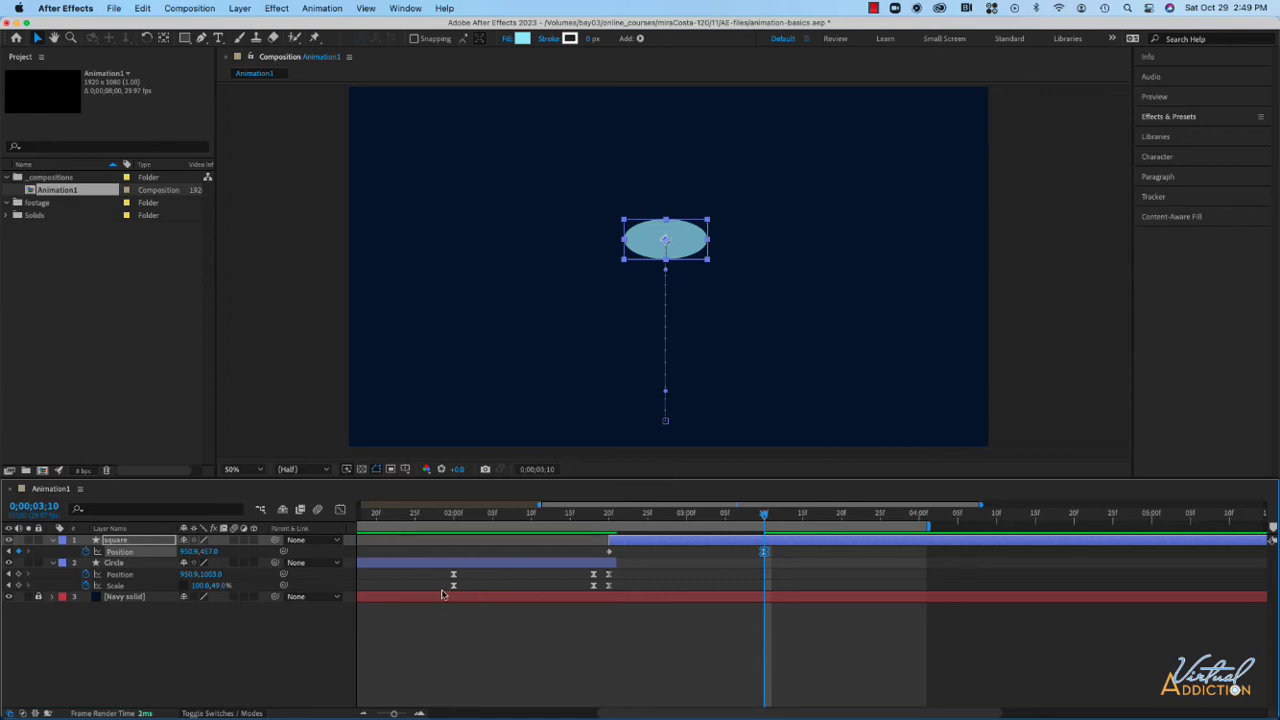
- Copy the Circle's Scale keyframe at 0;00;02;00, paste it onto the square layer at 0;00;03;10, and reveal the square's Scale alongside Position
{"action": "left_click_drag", "start_coordinate": [471, 580], "coordinate": [441, 592]}
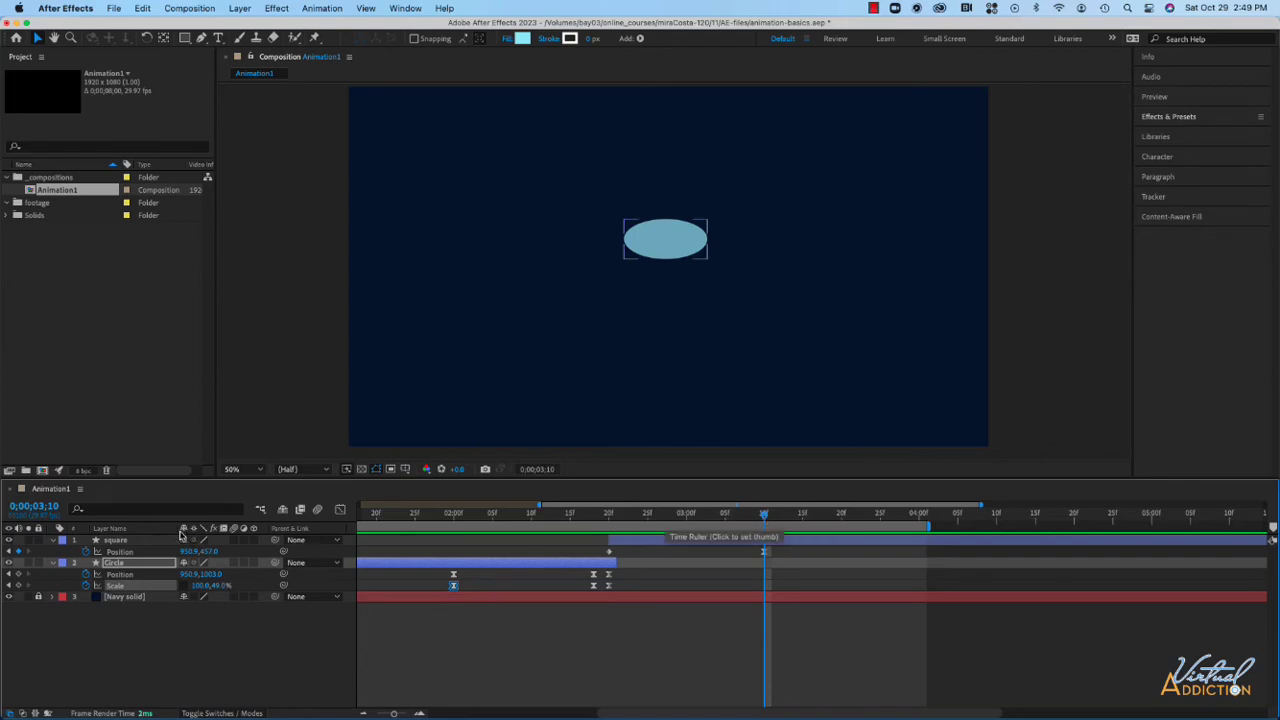
{"action": "key", "text": "super+Up"}
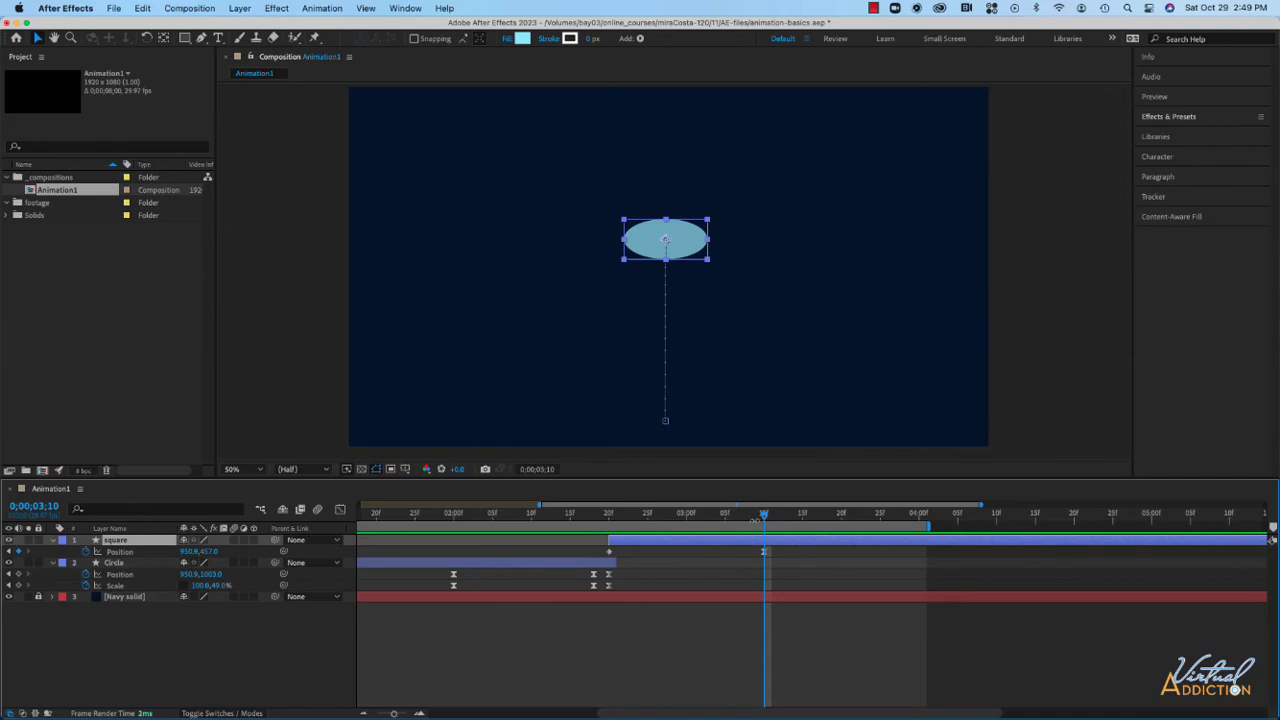
{"action": "key", "text": "super+z"}
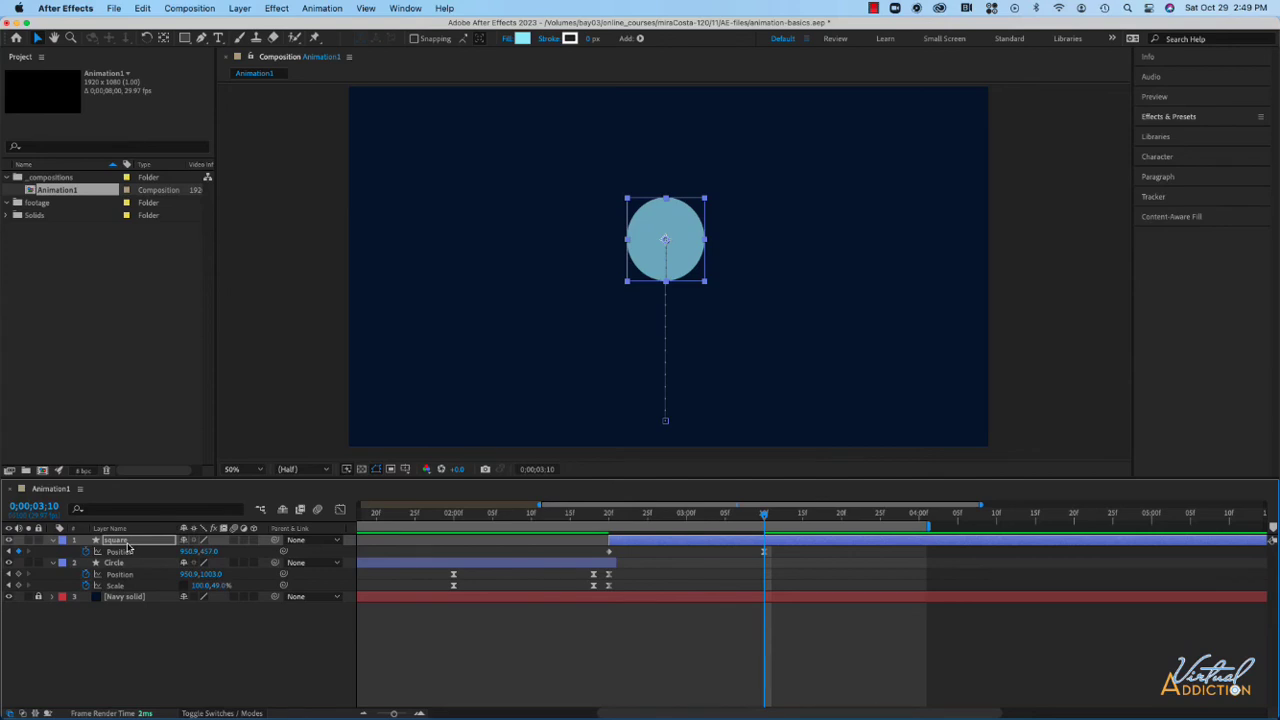
{"action": "key", "text": "shift+s"}
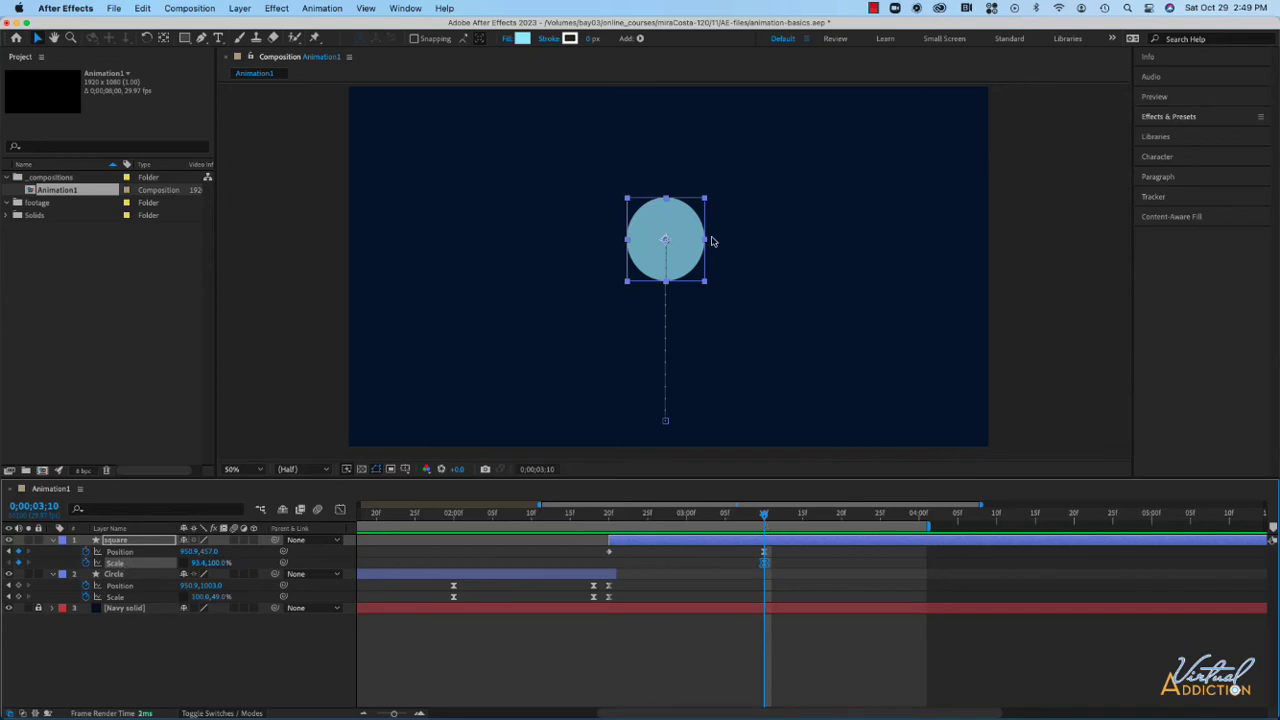
- Undo the pasted Scale keyframe and set a starting Scale keyframe on the square layer at 0;00;02;20
{"action": "mouse_move", "coordinate": [764, 520]}
{"action": "left_mouse_down"}
{"action": "mouse_move", "coordinate": [658, 521]}
{"action": "mouse_move", "coordinate": [768, 525]}
{"action": "left_mouse_up"}
{"action": "key", "text": "ctrl+z"}
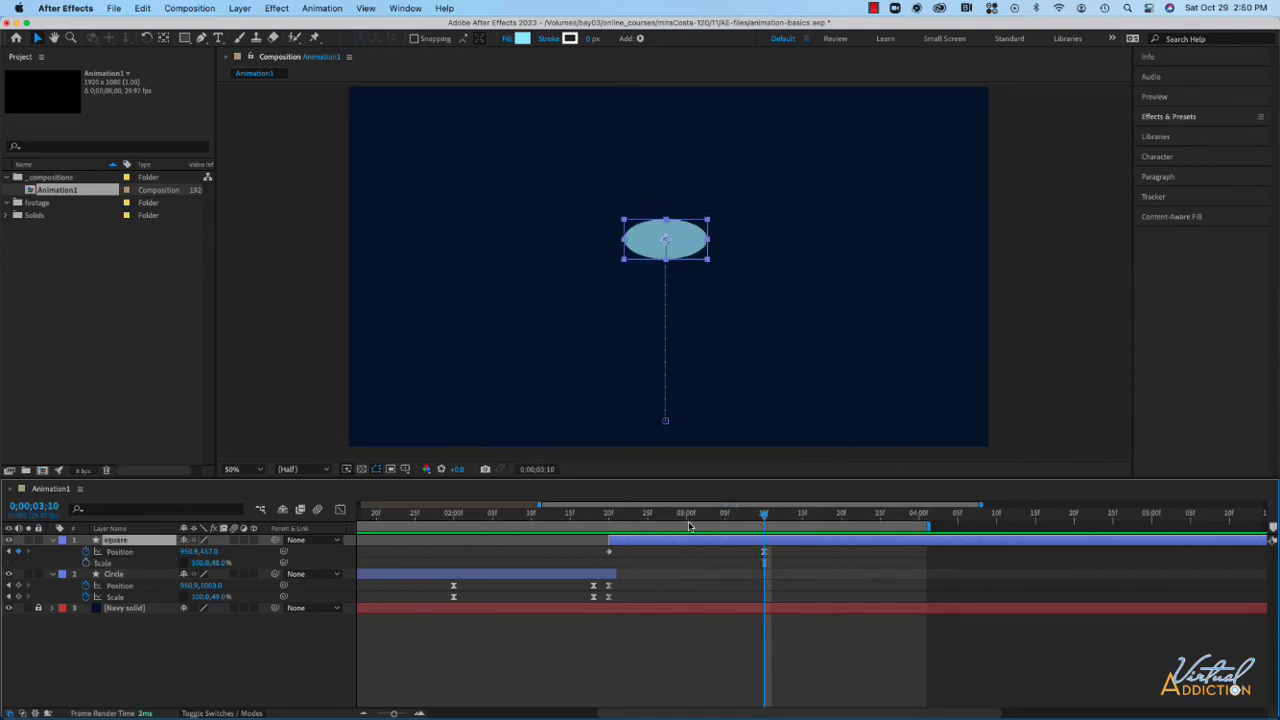
{"action": "left_click", "coordinate": [588, 522]}
{"action": "left_click_drag", "start_coordinate": [591, 533], "coordinate": [609, 530]}
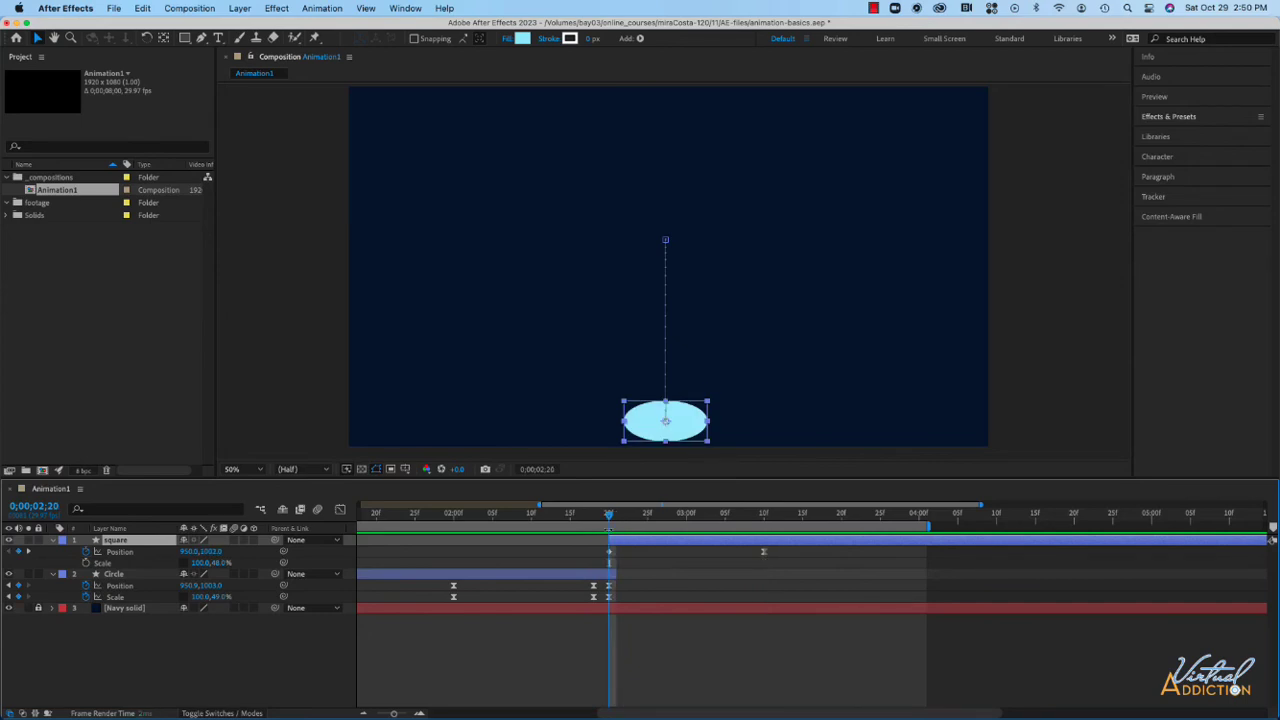
{"action": "left_click", "coordinate": [86, 563]}
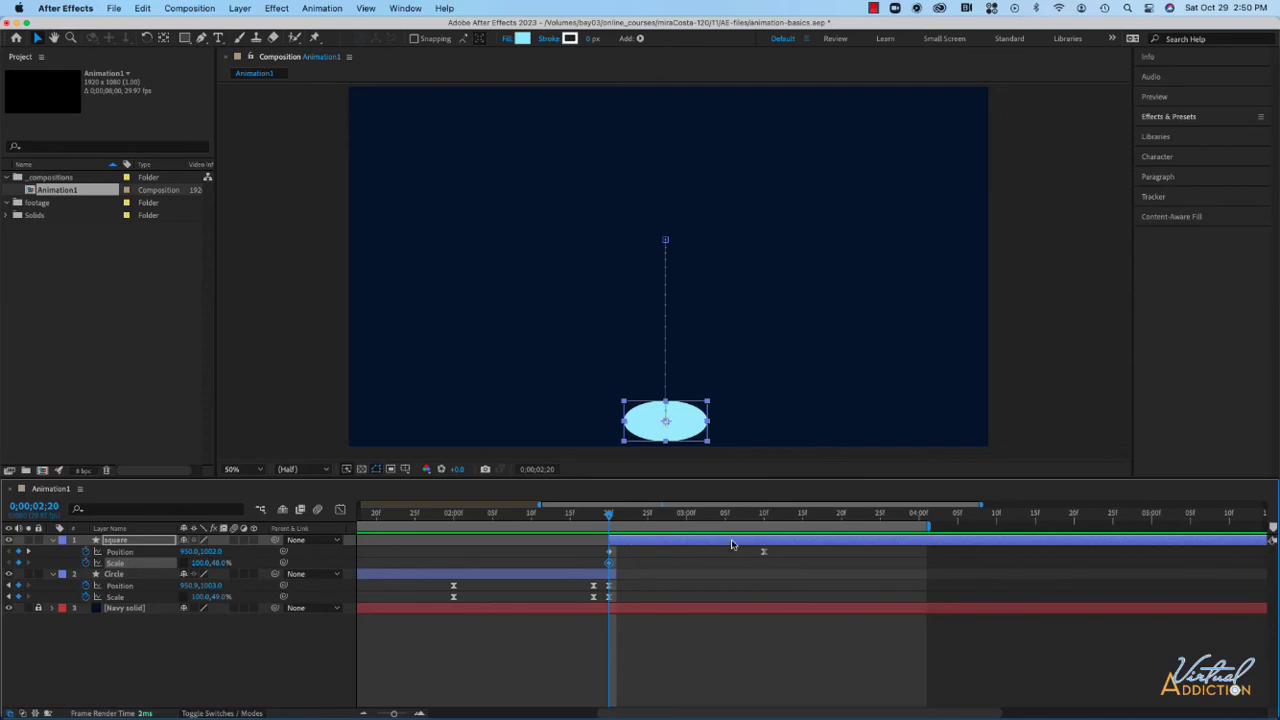
- Paste the copied Scale keyframe onto the square layer at 0;00;03;10, aligned with its Position keyframe, and collapse the layer
{"action": "key", "text": "k"}
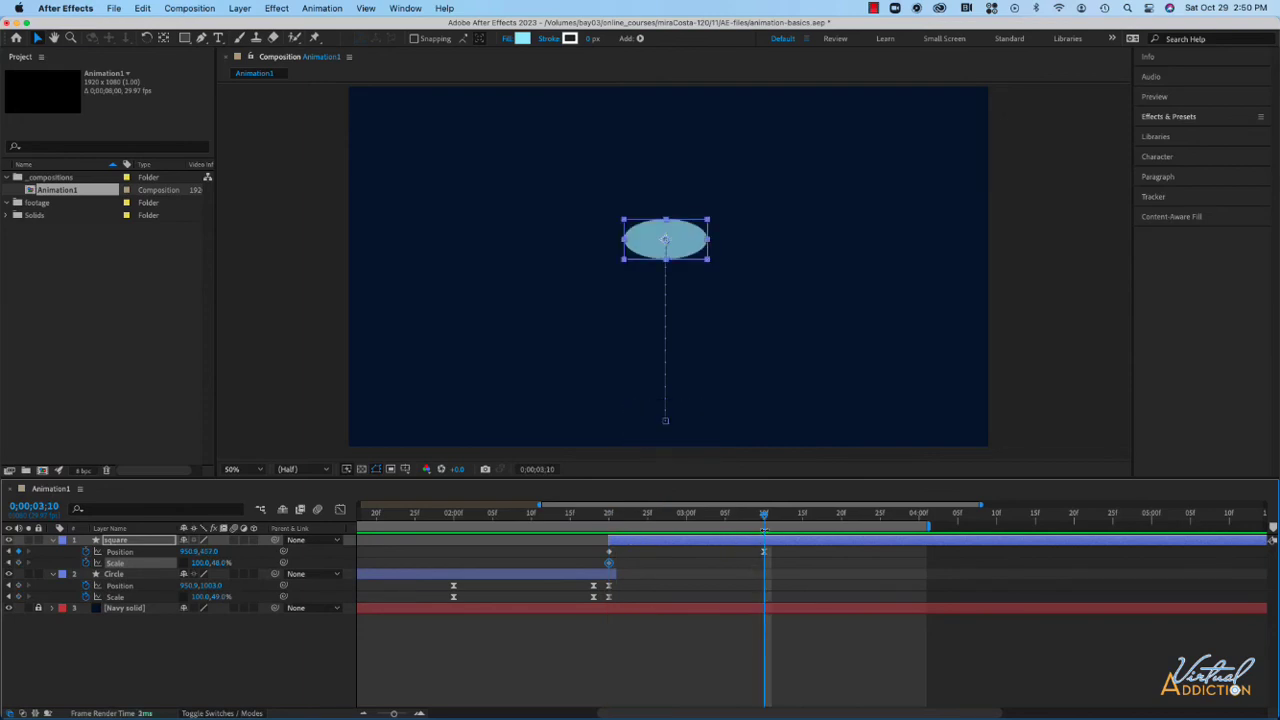
{"action": "mouse_move", "coordinate": [766, 557]}
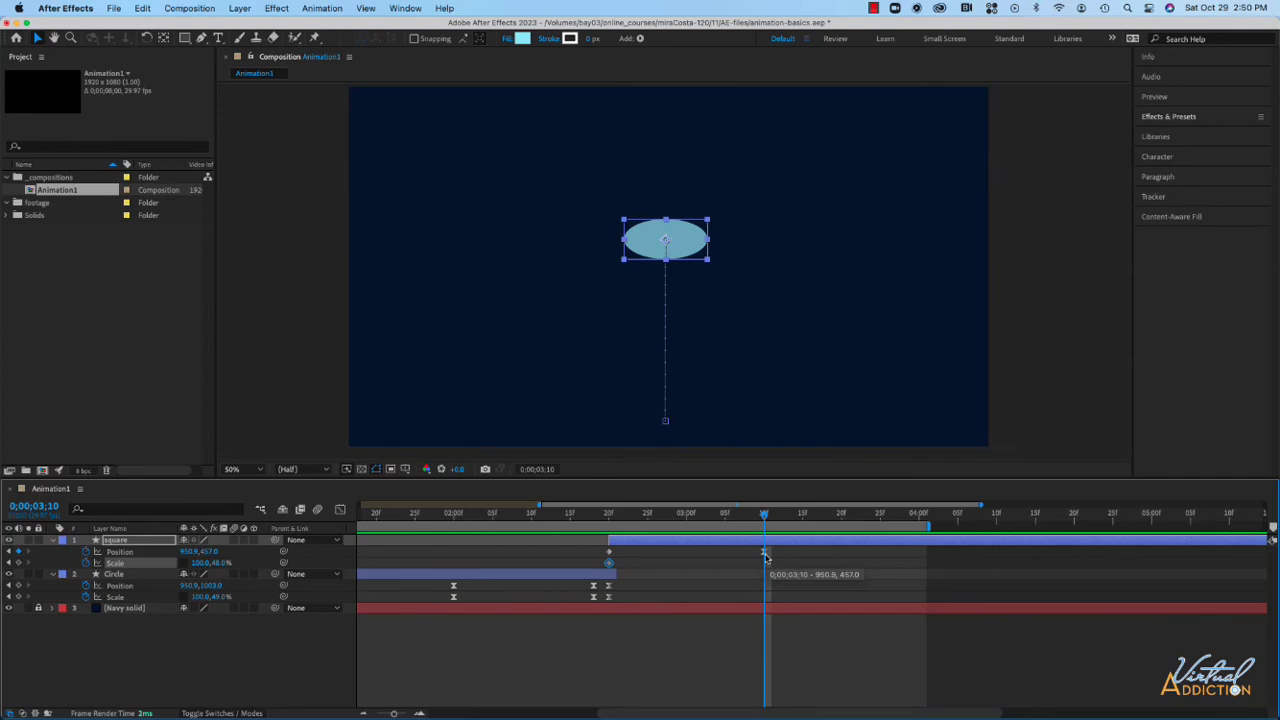
{"action": "key", "text": "ctrl+v"}
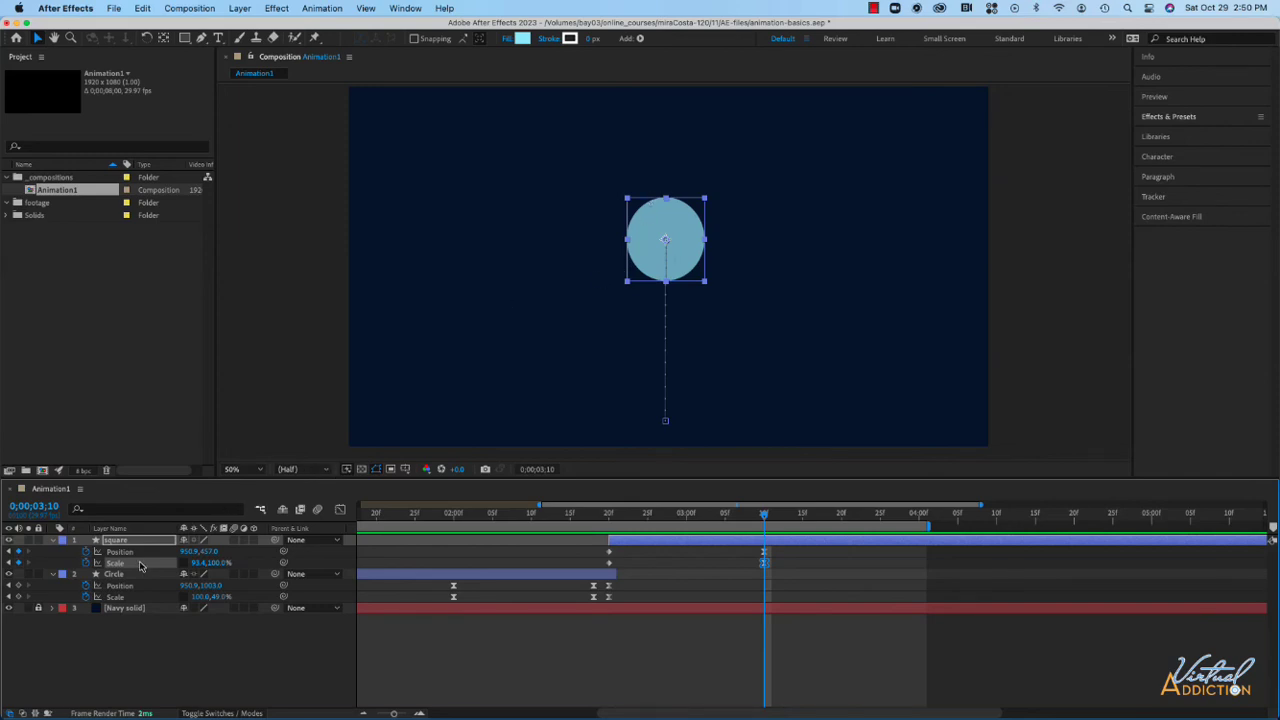
{"action": "left_click", "coordinate": [53, 541]}
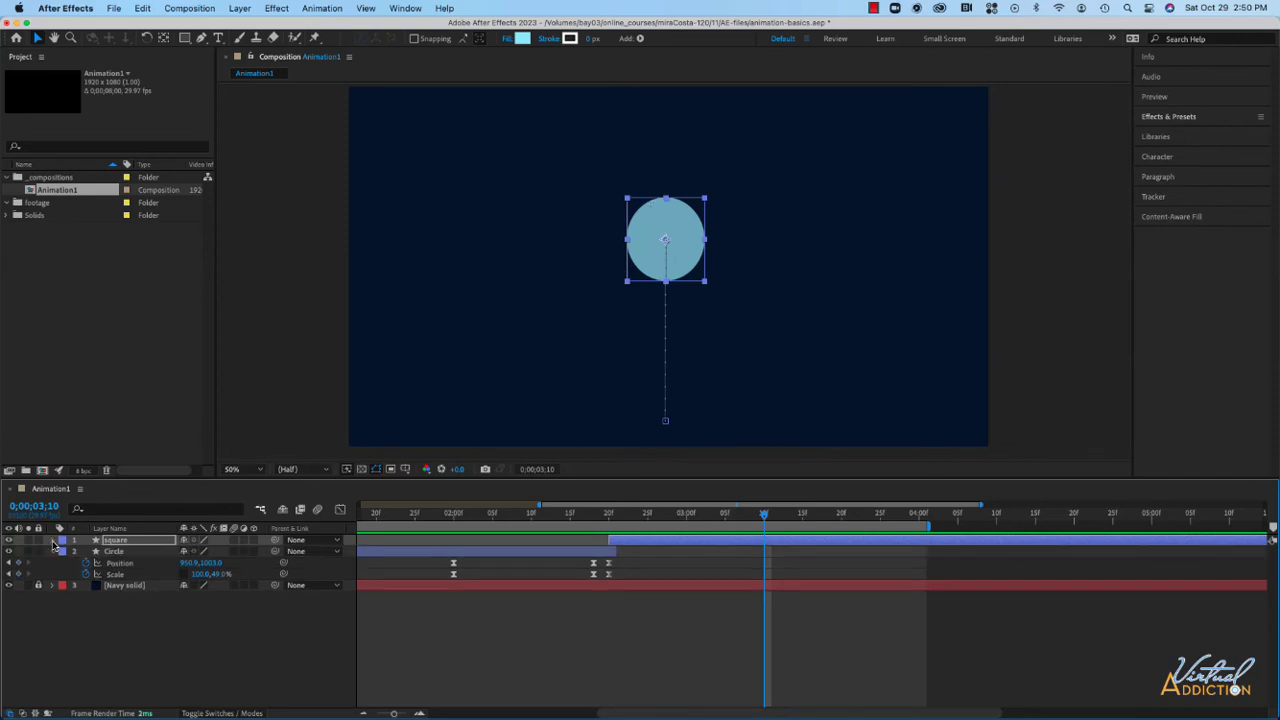
- Enable Radius keyframing on the square layer's Round Corners at 0;00;03;10 and add a Radius keyframe with the same value at 0;00;02;20
{"action": "left_click", "coordinate": [53, 541]}
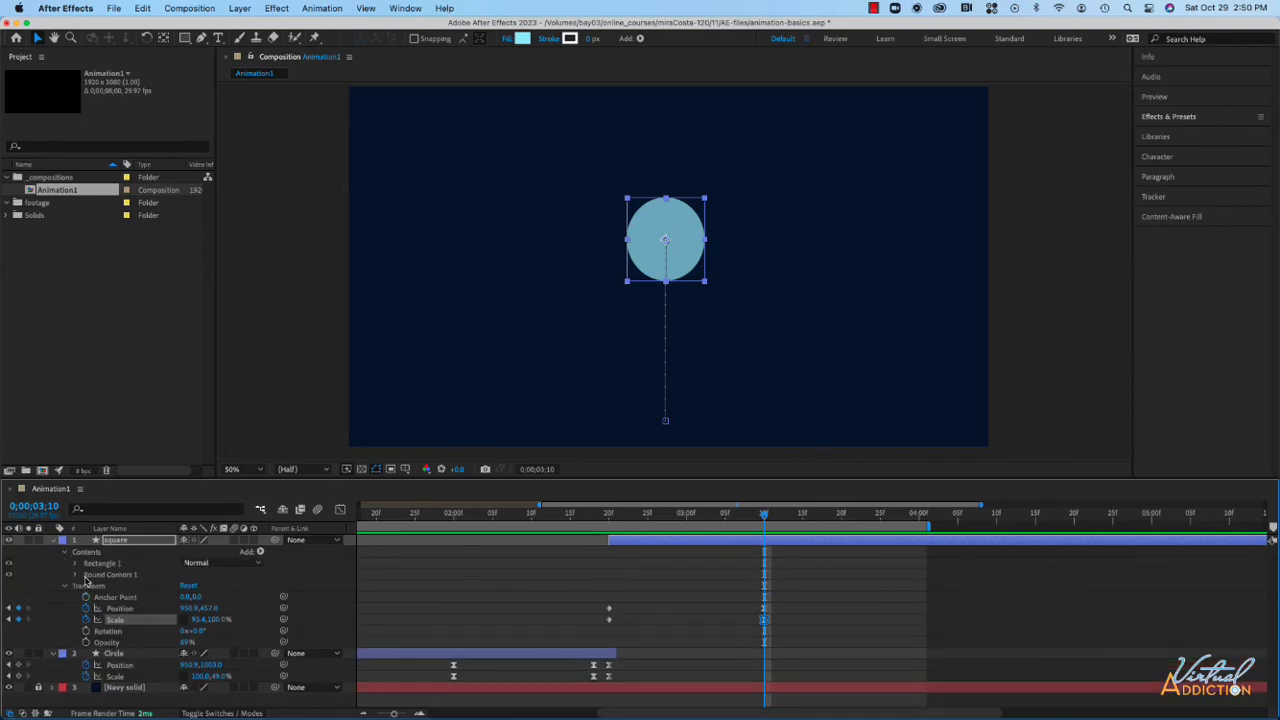
{"action": "left_click", "coordinate": [74, 575]}
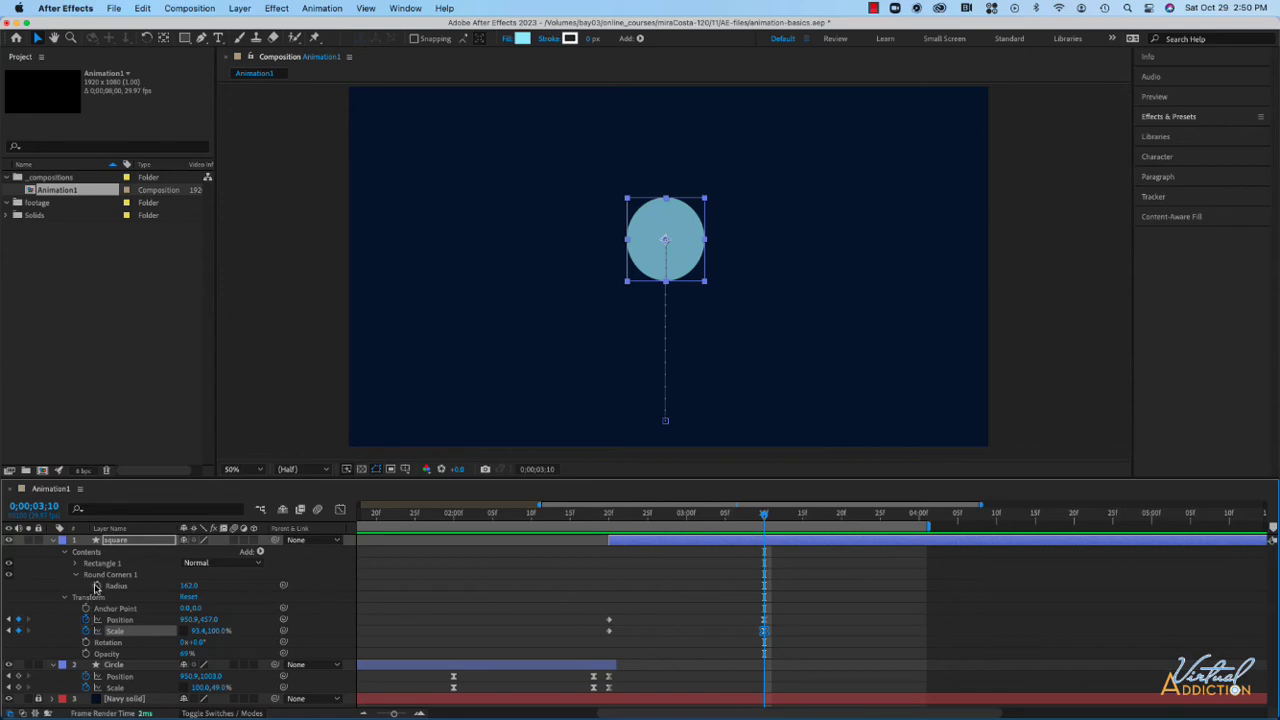
{"action": "left_click", "coordinate": [96, 586]}
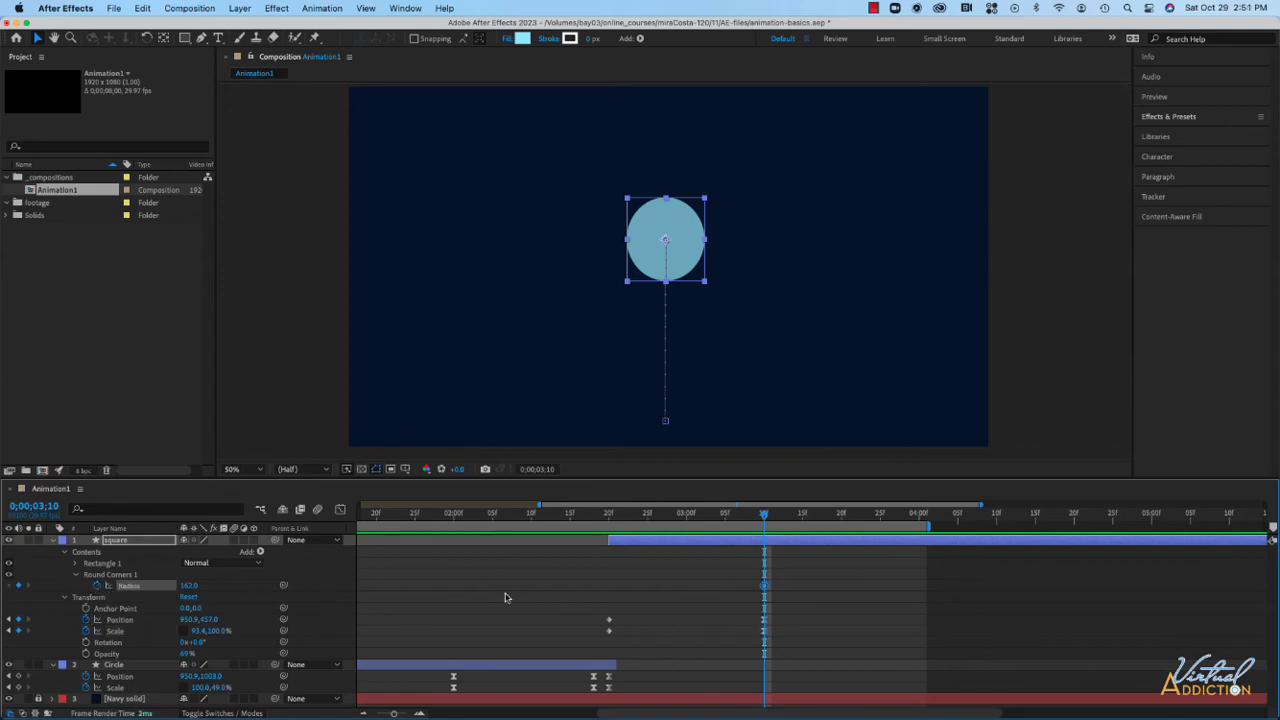
{"action": "key", "text": "j"}
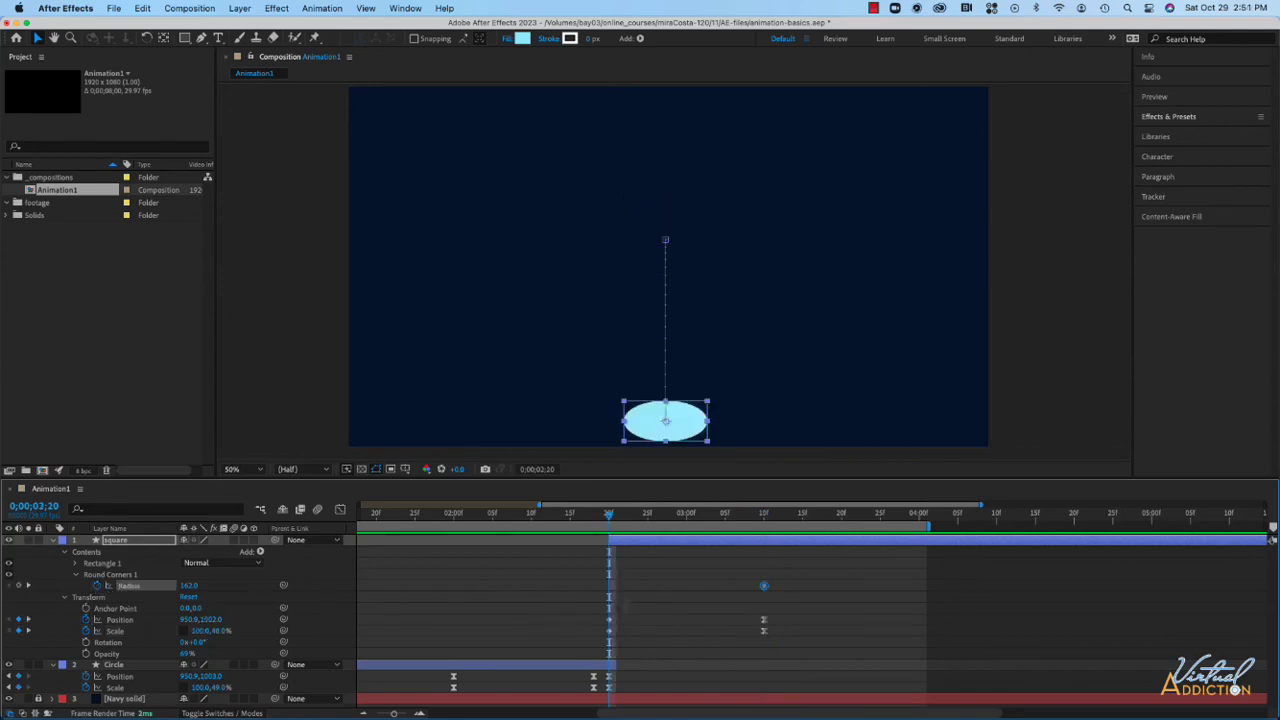
{"action": "left_click", "coordinate": [18, 585]}
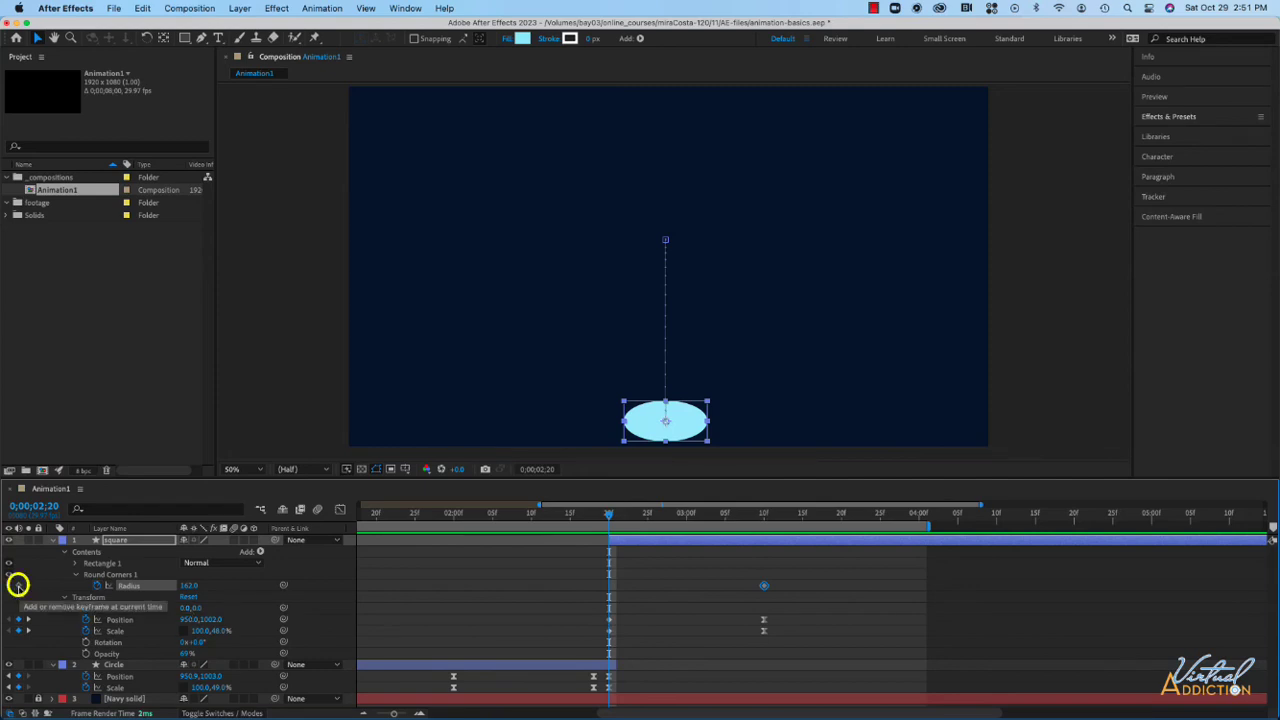
{"action": "left_click", "coordinate": [18, 585]}
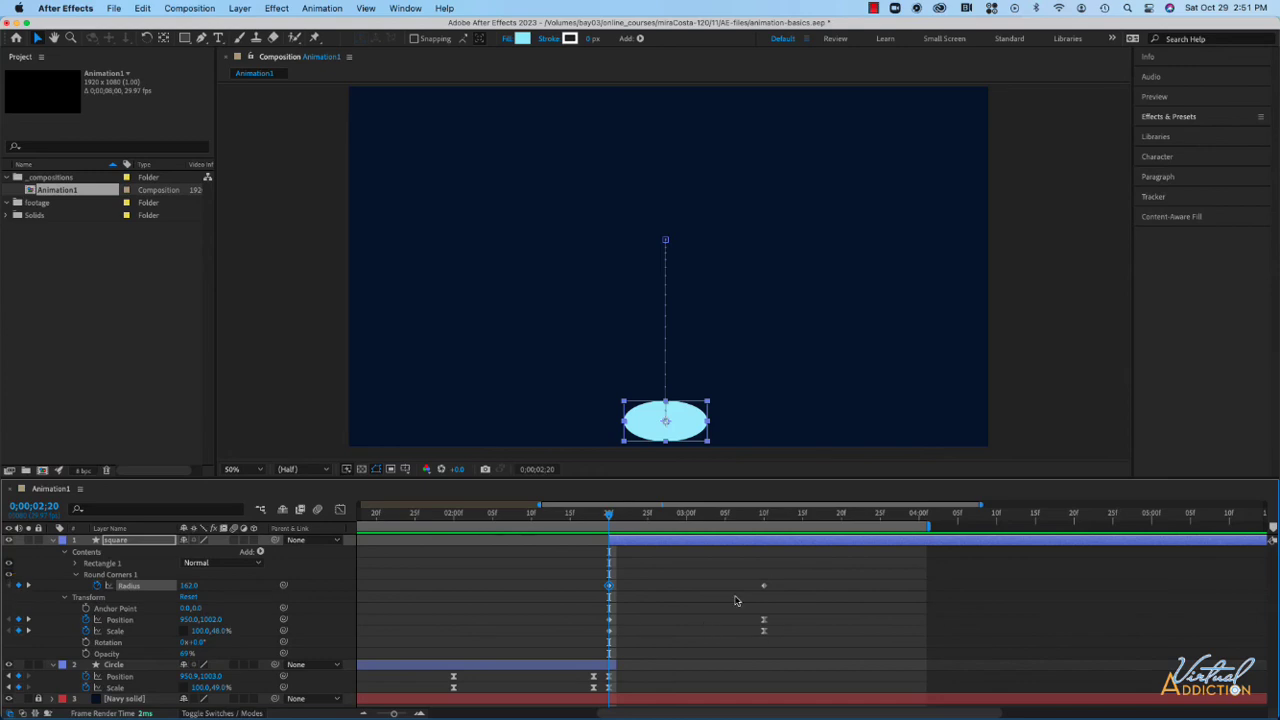
- Reduce the square's Round Corners Radius to about 48 at 0;00;03;10 and preview the change from circle to rounded square
{"action": "key", "text": "k"}
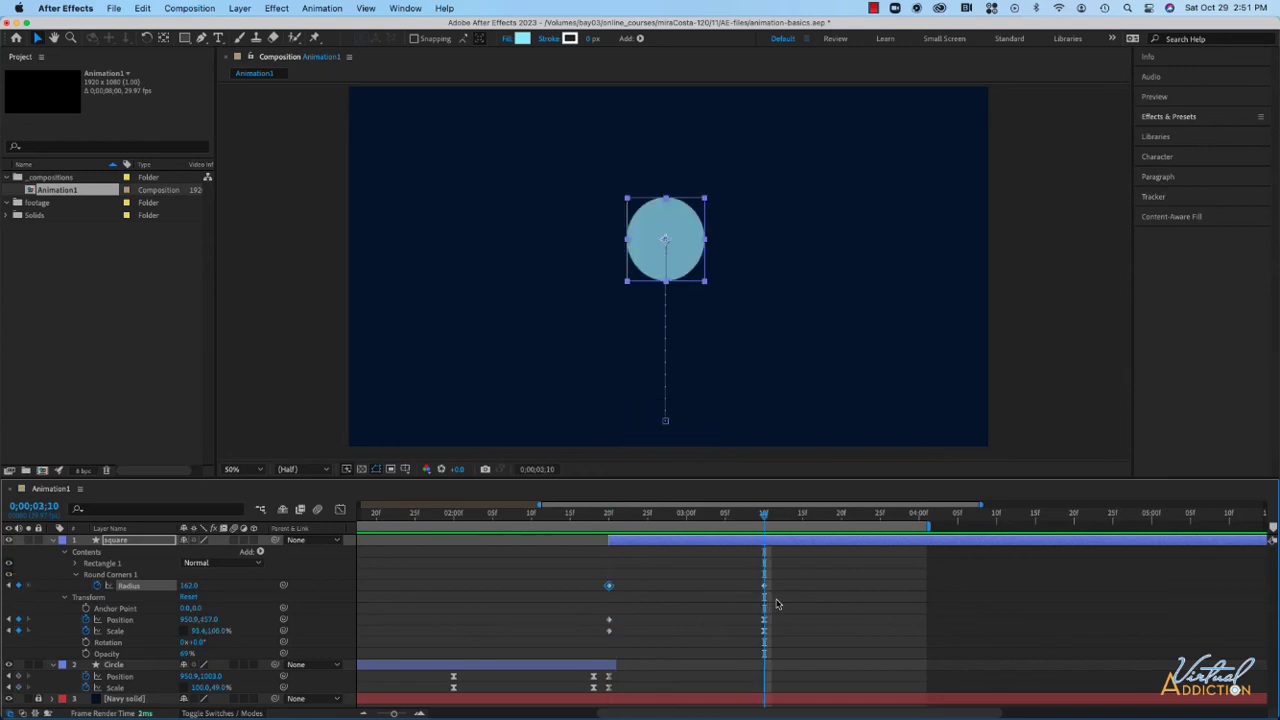
{"action": "left_click_drag", "start_coordinate": [188, 586], "coordinate": [117, 588]}
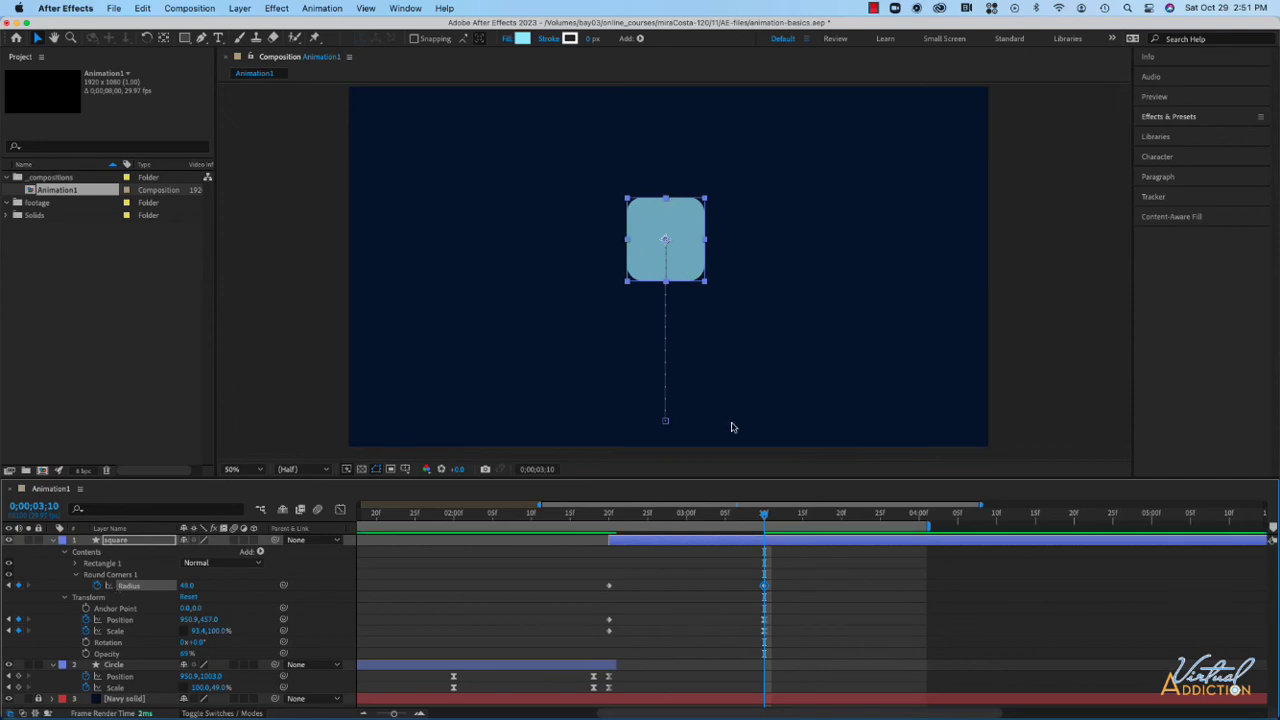
{"action": "left_click_drag", "start_coordinate": [764, 518], "coordinate": [541, 532]}
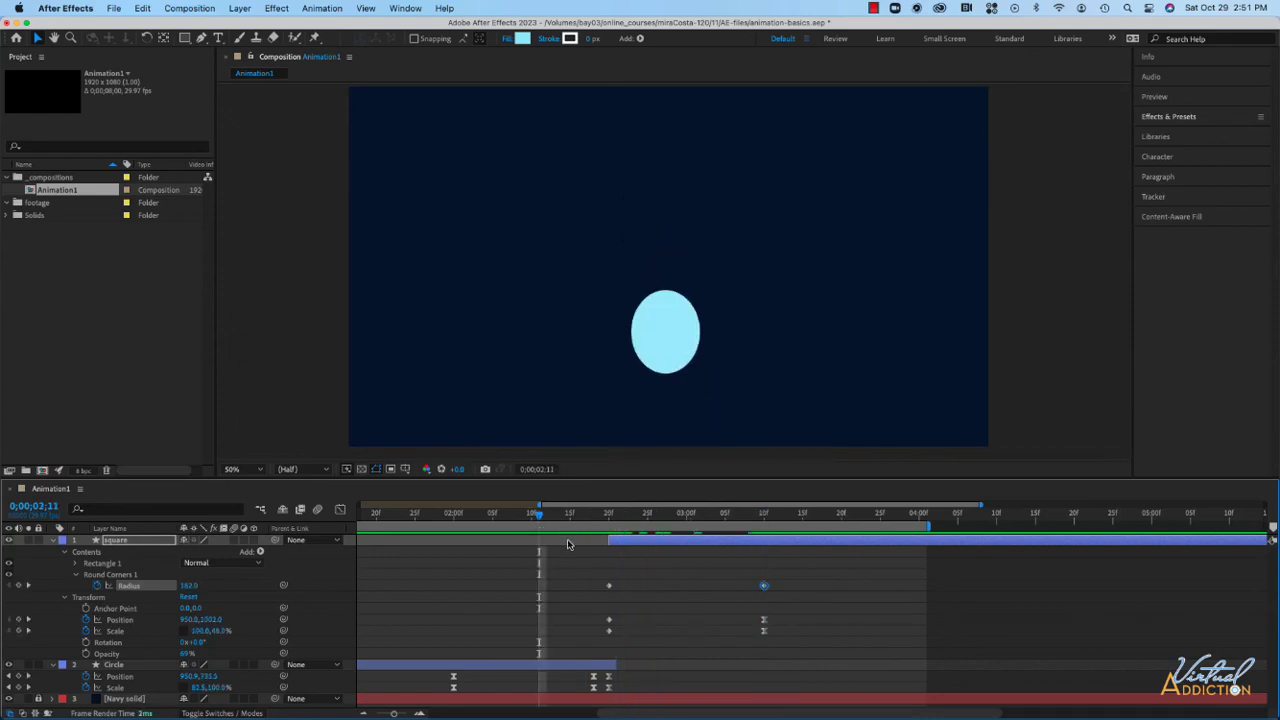
{"action": "key", "text": "space"}
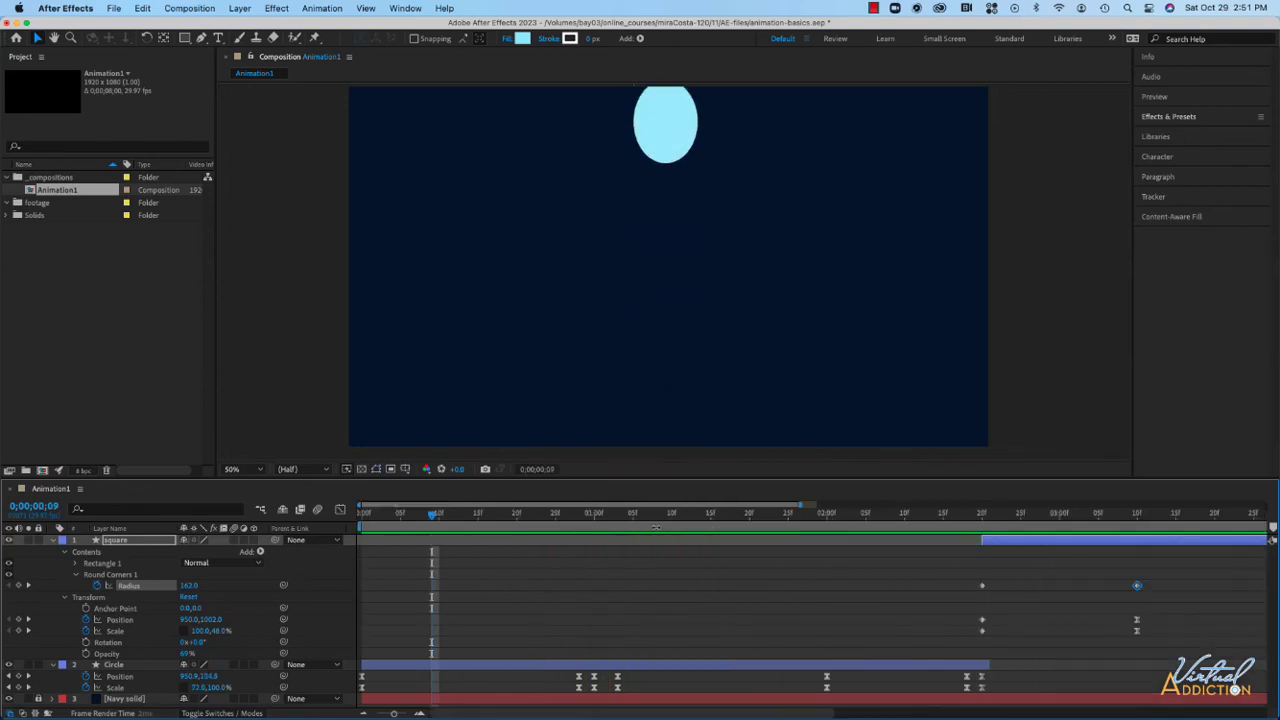
- Enable Rotation keyframing on the square layer at 0;00;03;10 and add a 0° Rotation keyframe at 0;00;02;20
{"action": "left_click_drag", "start_coordinate": [1077, 514], "coordinate": [1138, 522]}
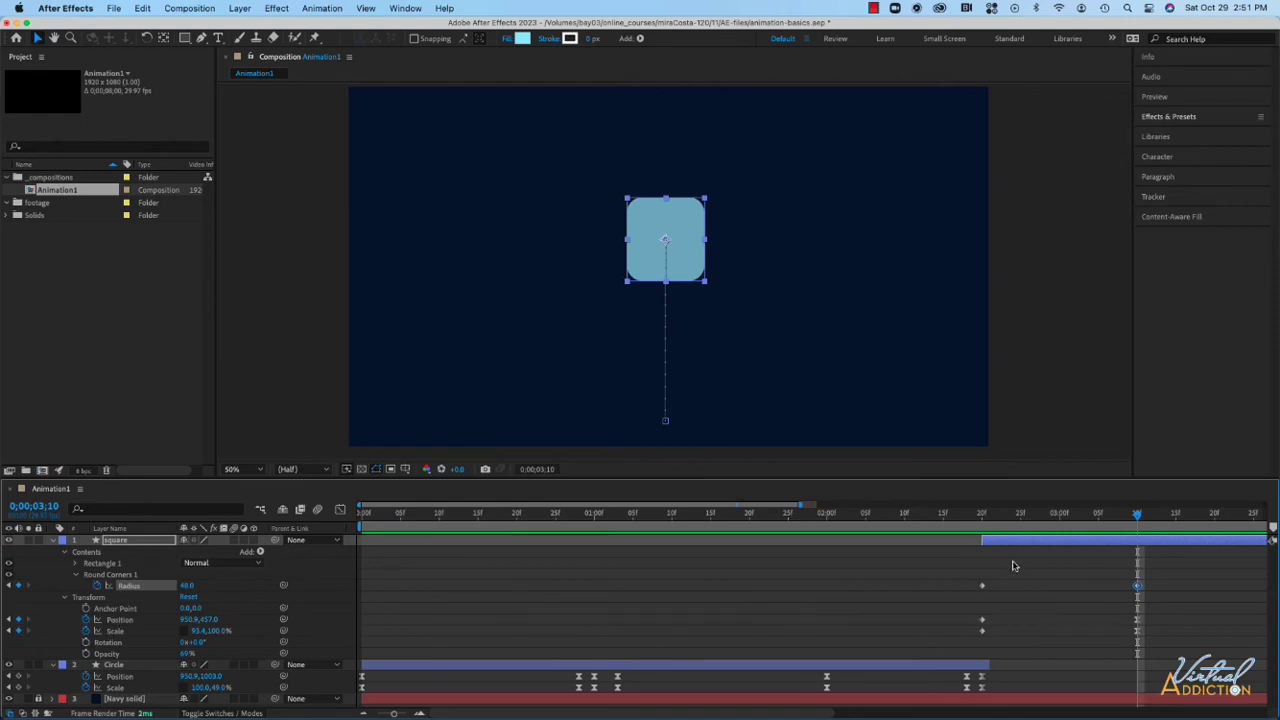
{"action": "left_click", "coordinate": [86, 642]}
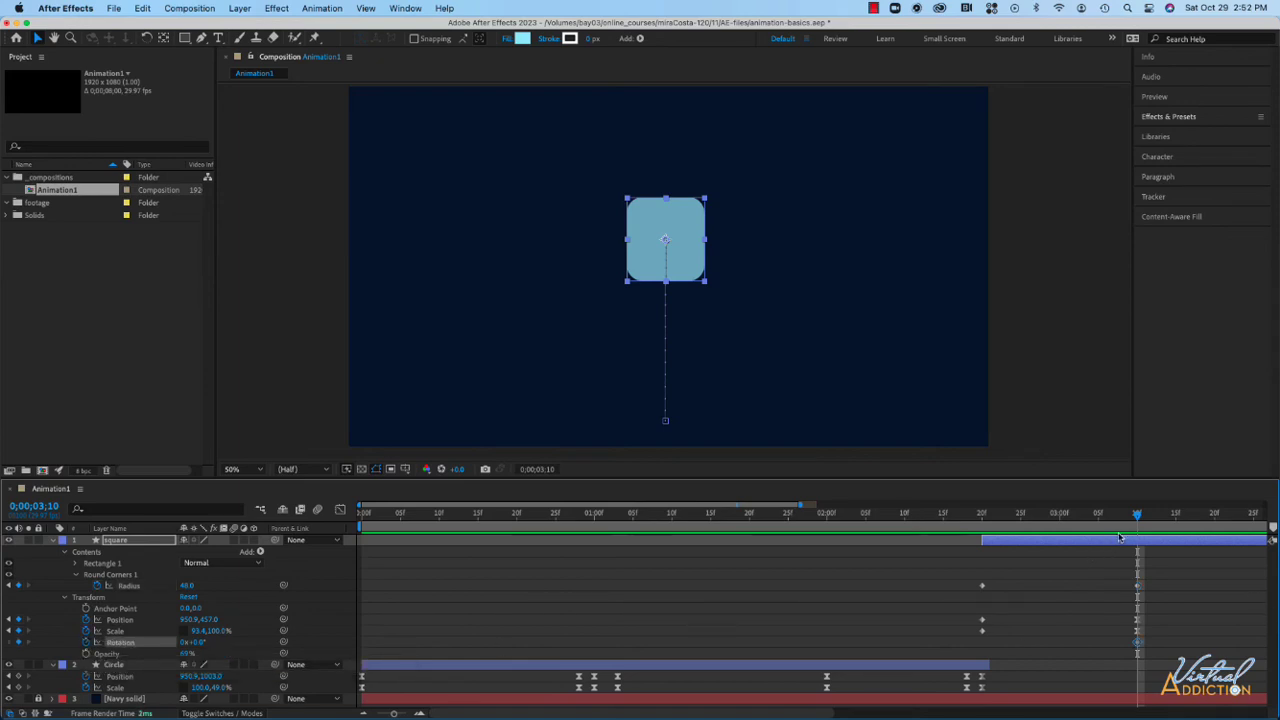
{"action": "key", "text": "j"}
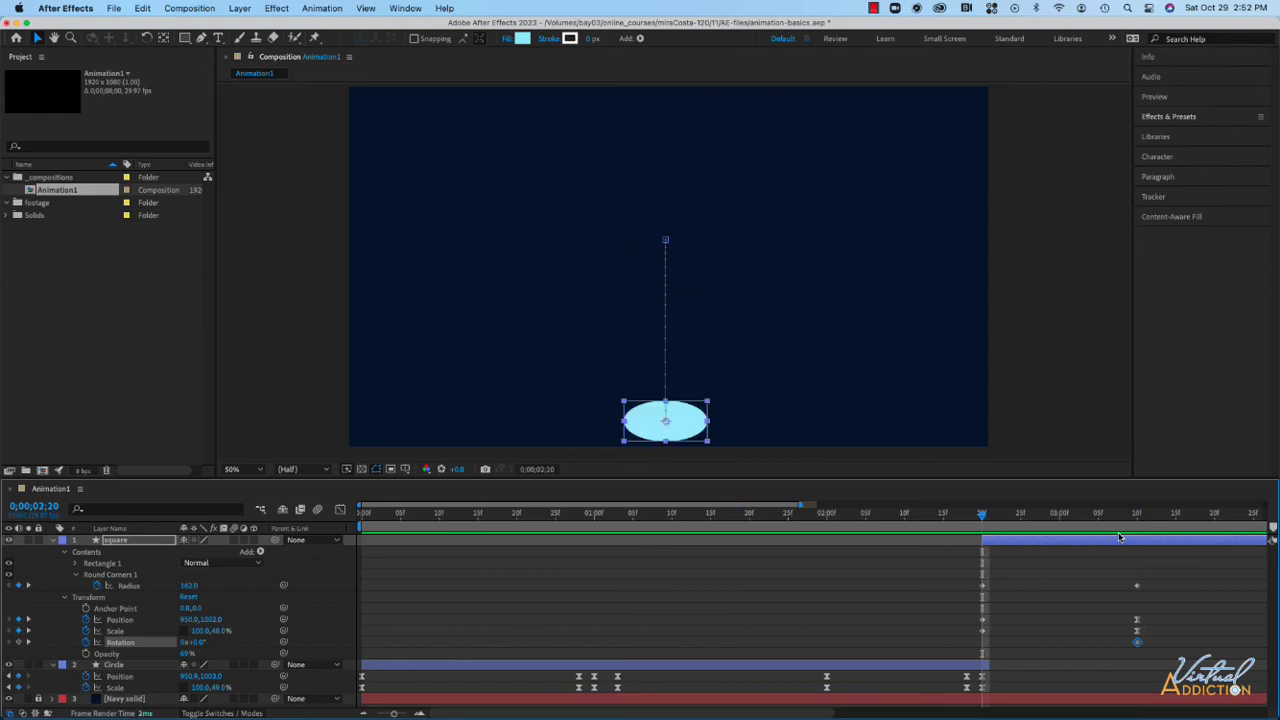
{"action": "left_click", "coordinate": [18, 643]}
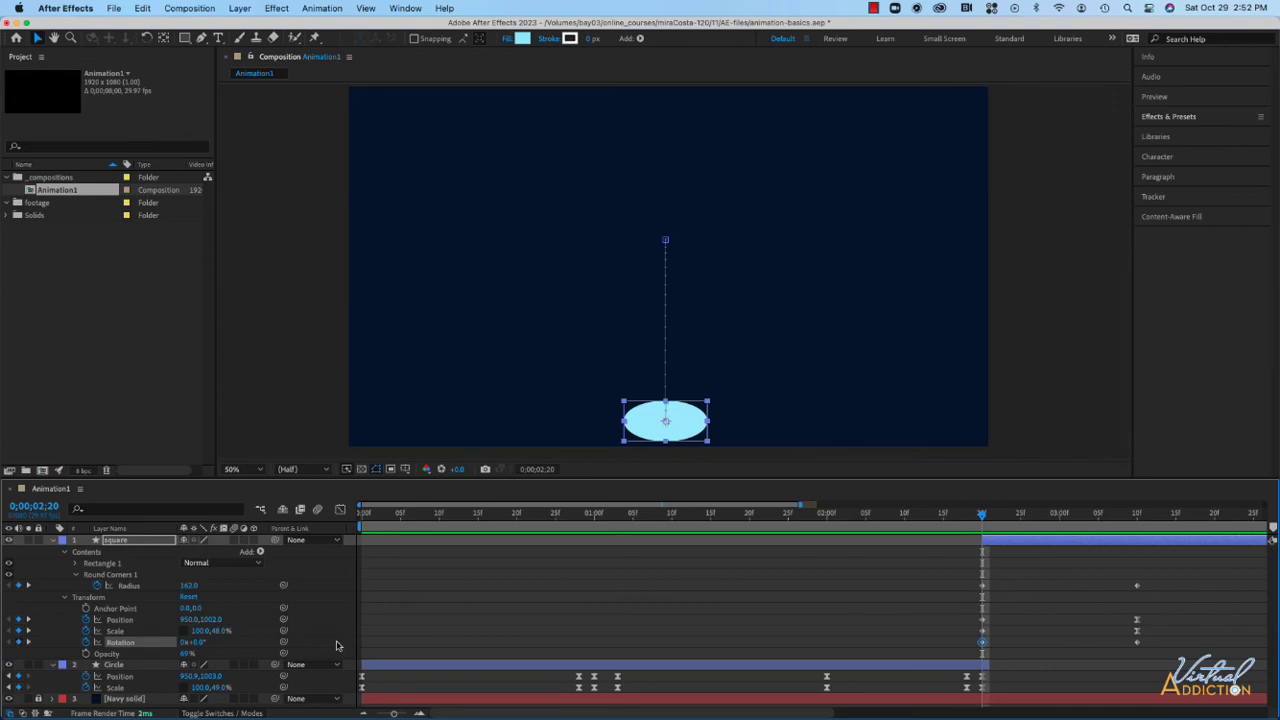
- Set the square's Rotation to 90° at 0;00;03;10 and preview the animation
{"action": "key", "text": "k"}
{"action": "left_click", "coordinate": [190, 641]}
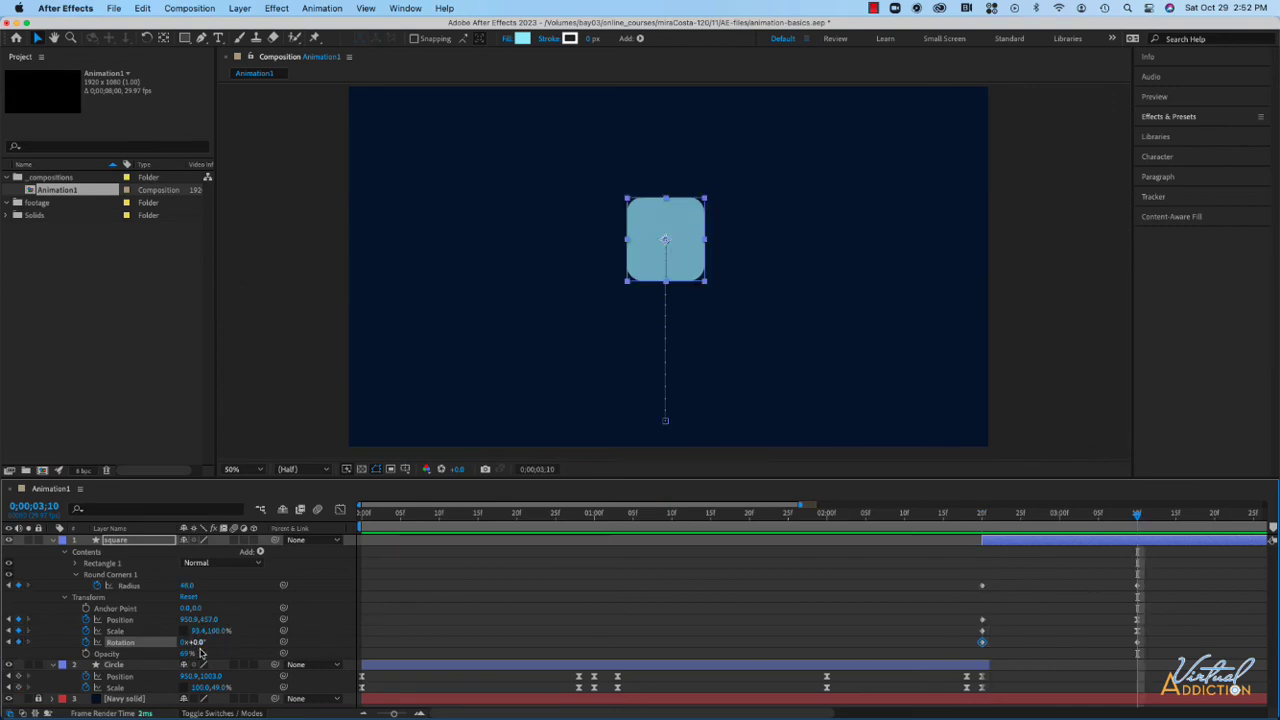
{"action": "key", "text": "Return"}
{"action": "left_click", "coordinate": [200, 641]}
{"action": "type", "text": "90"}
{"action": "key", "text": "Return"}
{"action": "mouse_move", "coordinate": [1137, 518]}
{"action": "left_mouse_down"}
{"action": "mouse_move", "coordinate": [909, 525]}
{"action": "mouse_move", "coordinate": [916, 541]}
{"action": "mouse_move", "coordinate": [981, 521]}
{"action": "mouse_move", "coordinate": [1137, 518]}
{"action": "left_mouse_up"}
{"action": "key", "text": "space"}
{"action": "key", "text": "space"}
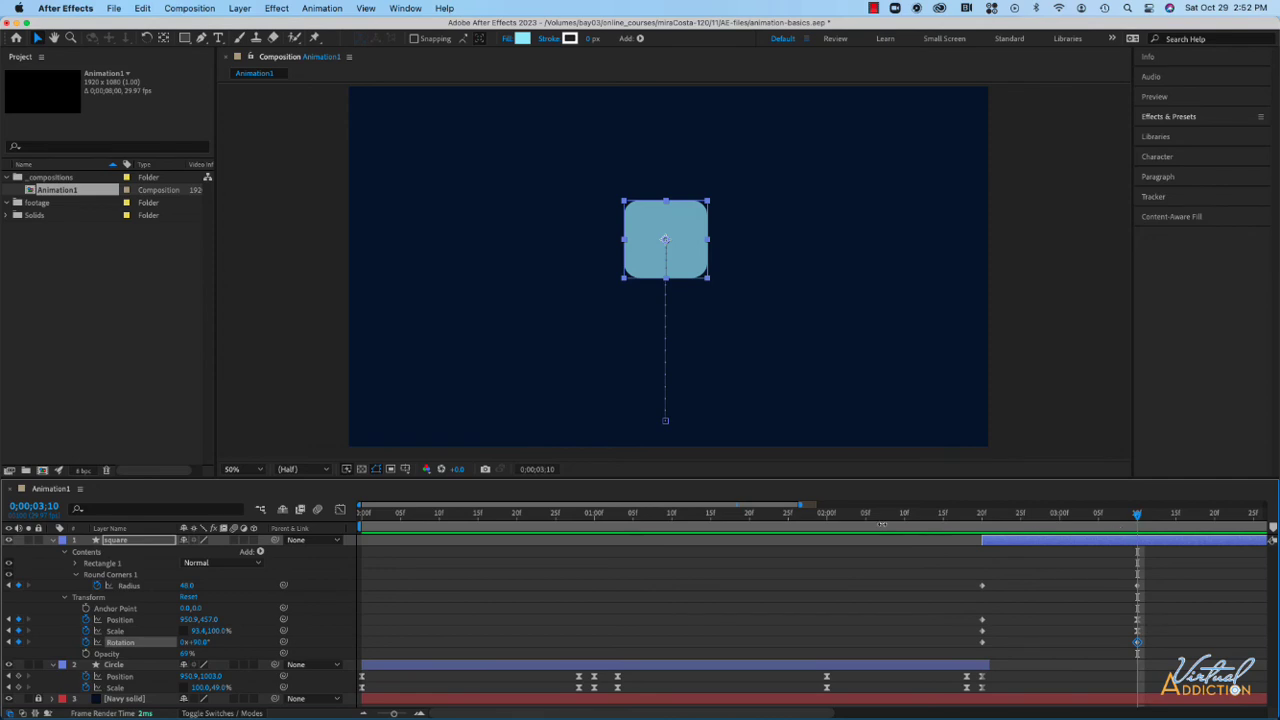
- Copy the Circle's Position and Scale keyframes at 0;00;02;20 and paste them onto the square layer at 0;00;04;00
{"action": "scroll", "coordinate": [880, 527], "scroll_direction": "right", "scroll_amount": 5}
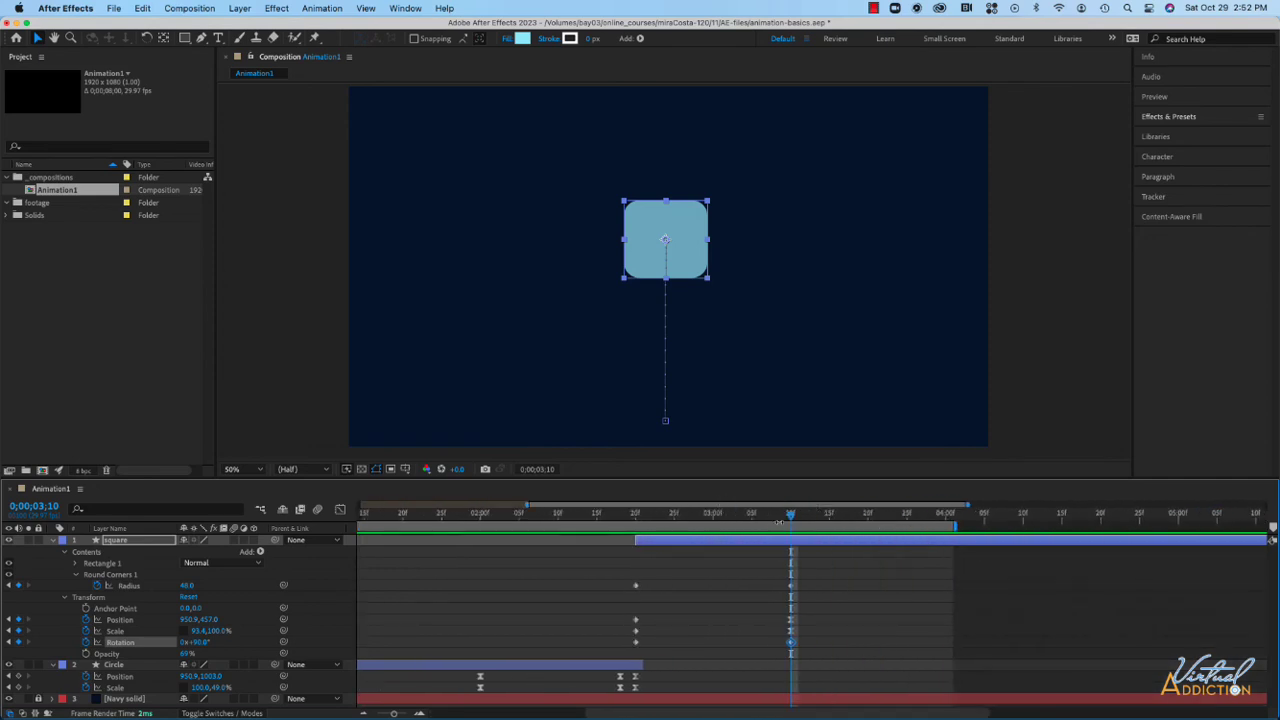
{"action": "left_click_drag", "start_coordinate": [791, 516], "coordinate": [947, 524]}
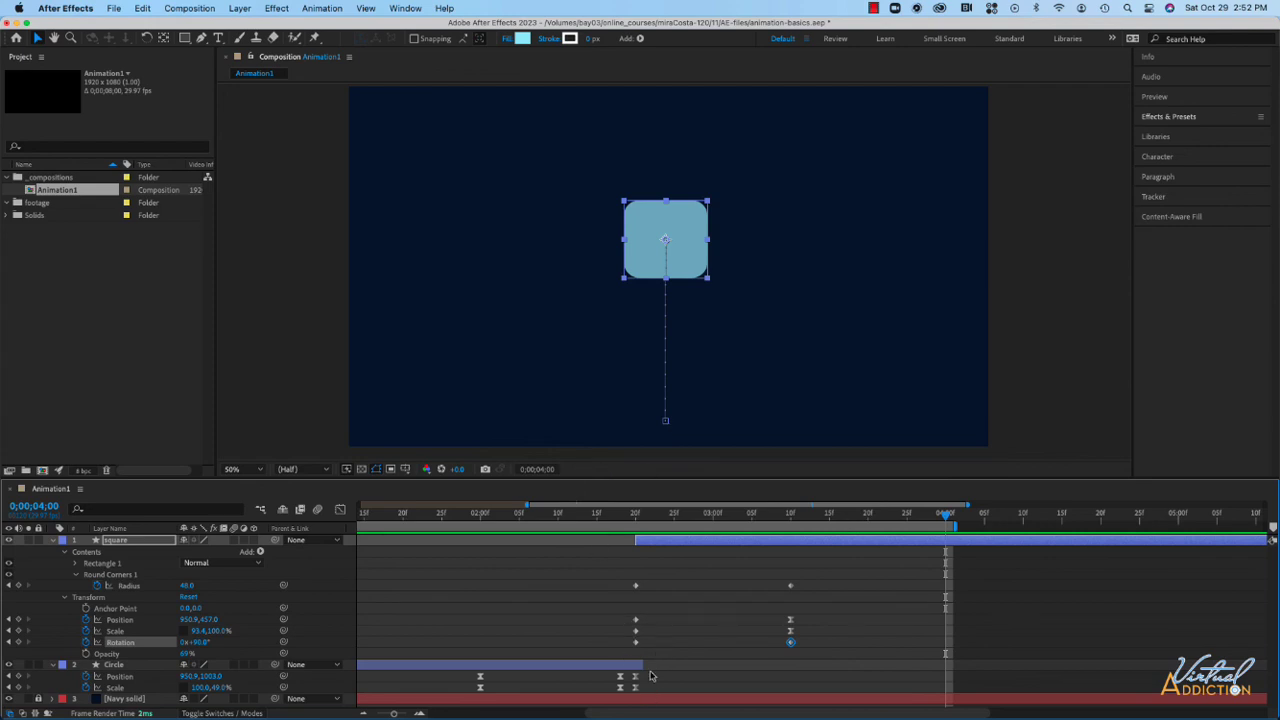
{"action": "left_click", "coordinate": [636, 514]}
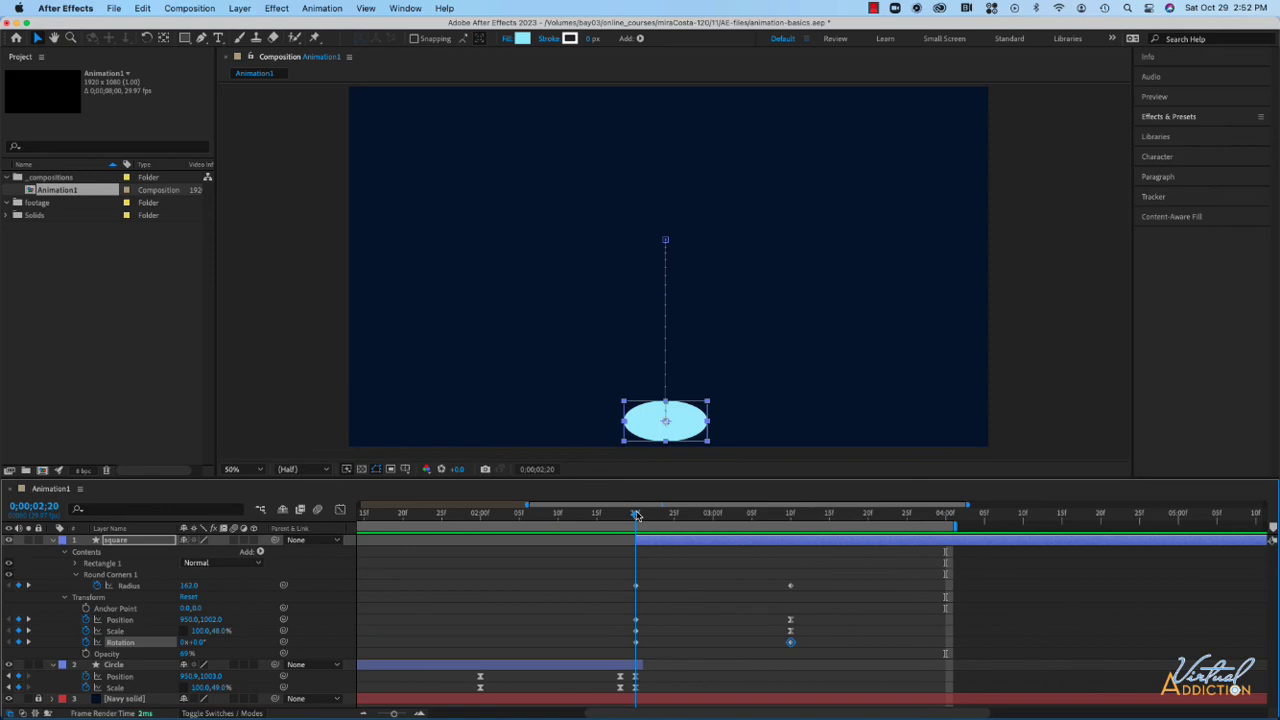
{"action": "left_click", "coordinate": [642, 684]}
{"action": "left_click", "coordinate": [634, 688]}
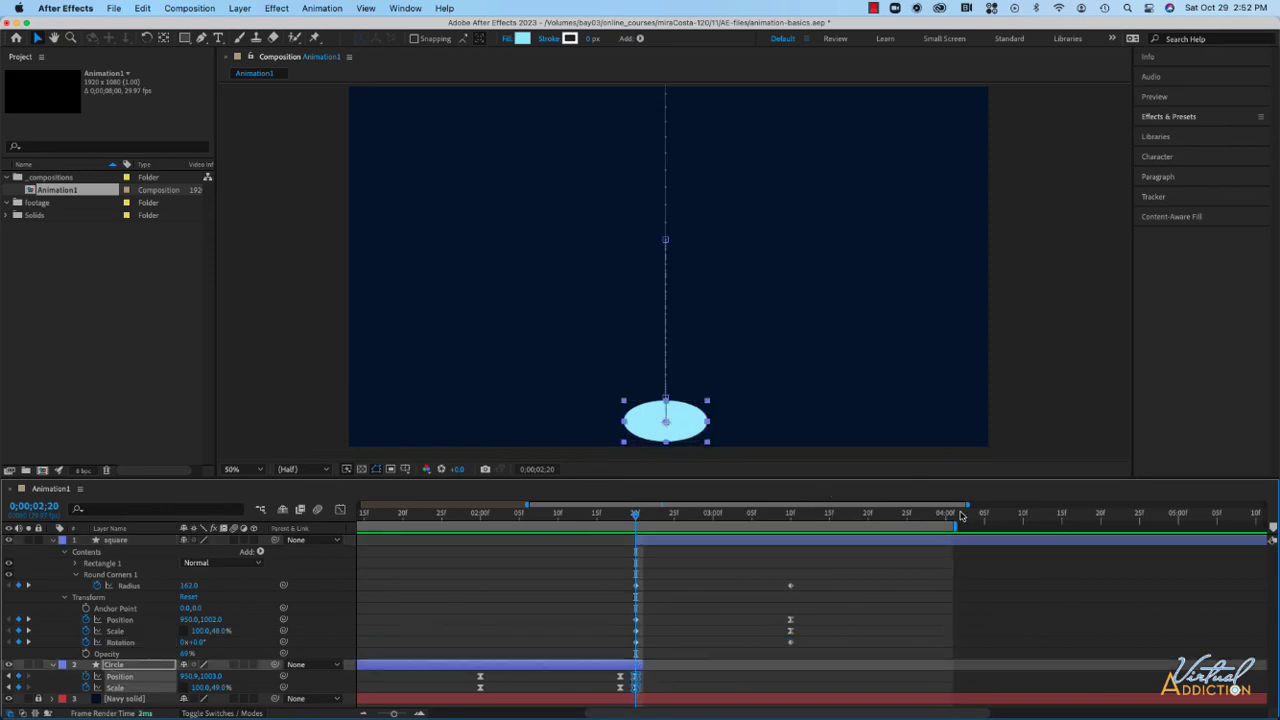
{"action": "left_click", "coordinate": [948, 515]}
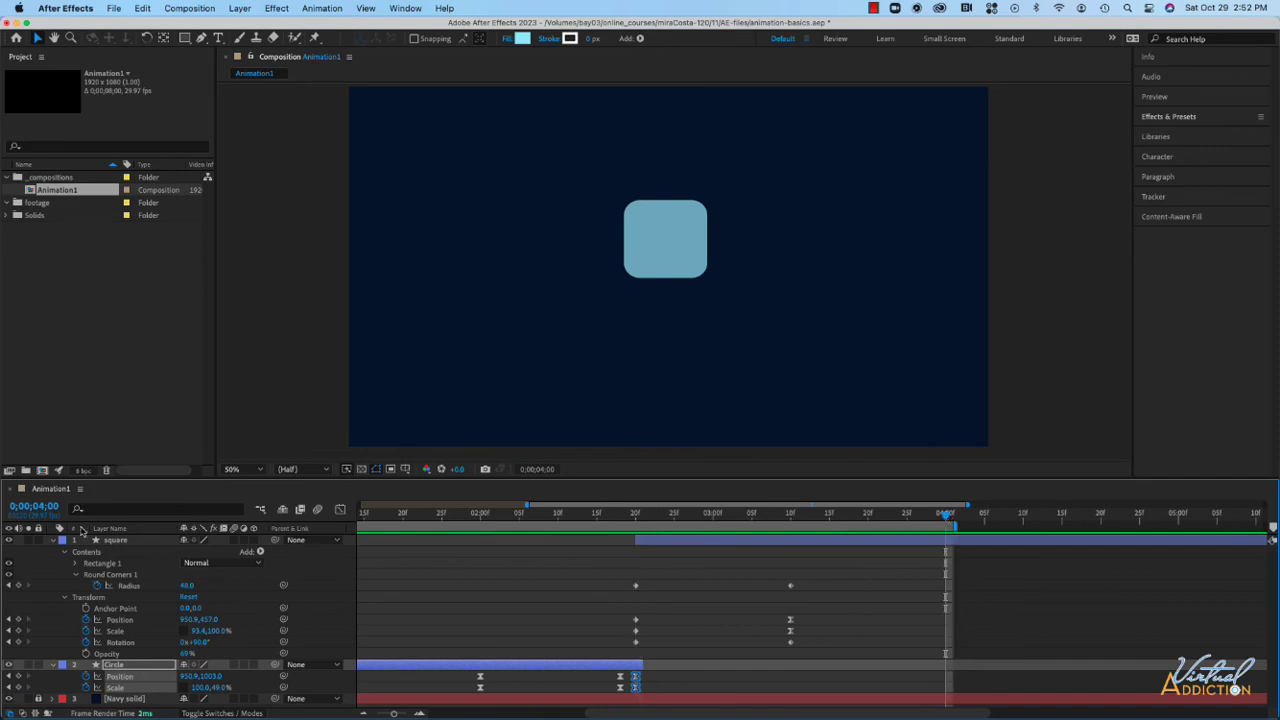
{"action": "left_click", "coordinate": [122, 543]}
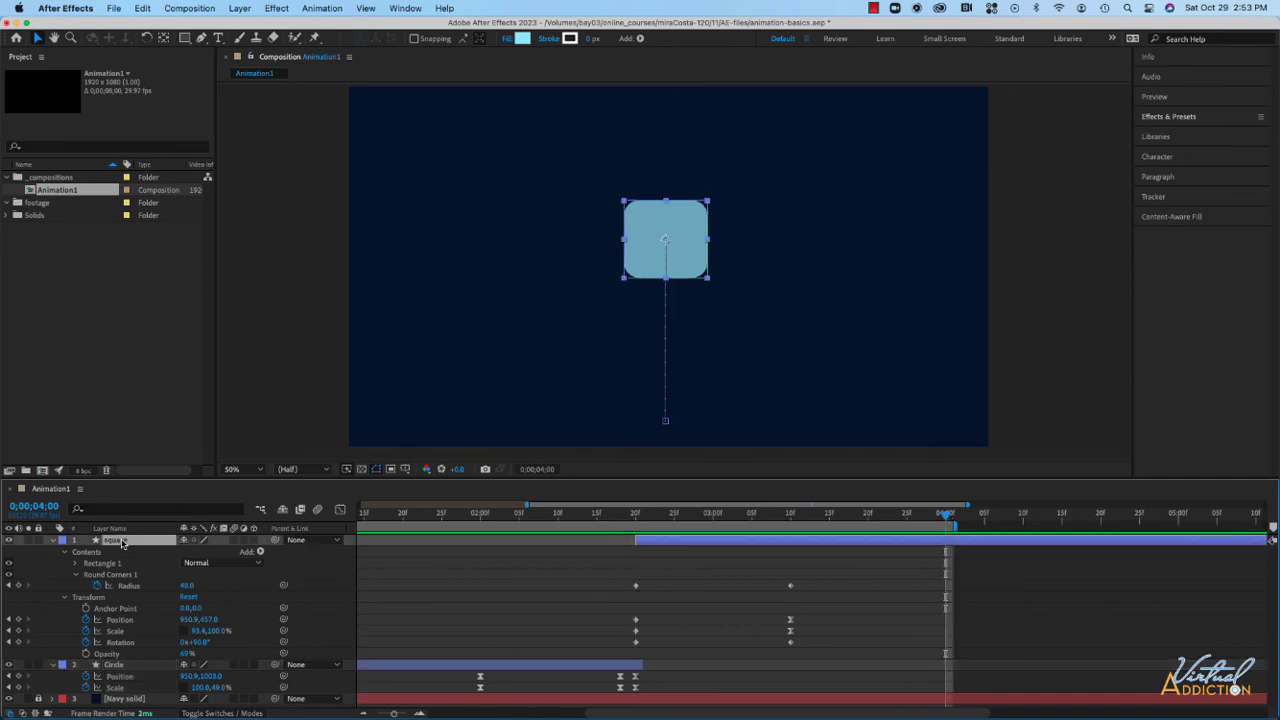
{"action": "key", "text": "super+v"}
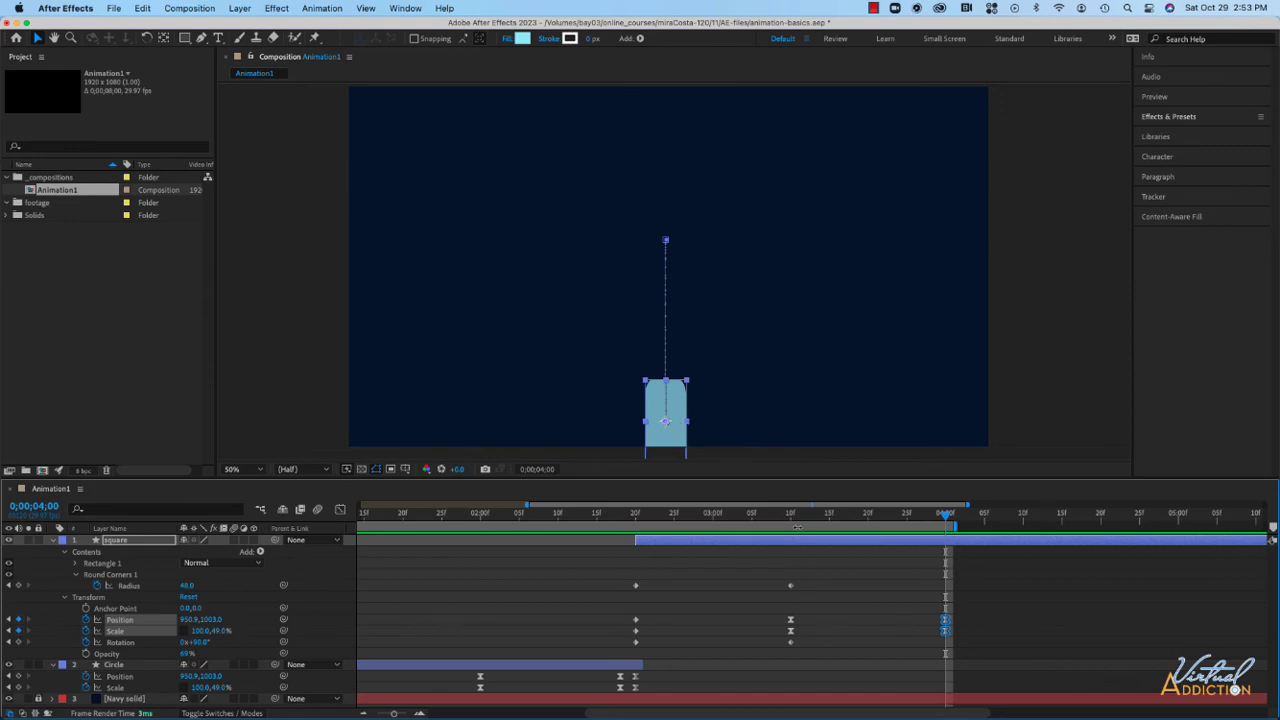
- Set the square's Rotation to 180° and its Round Corners Radius to 0 at 0;00;04;00
{"action": "mouse_move", "coordinate": [790, 649]}
{"action": "left_click", "coordinate": [203, 643]}
{"action": "type", "text": "180"}
{"action": "key", "text": "Return"}
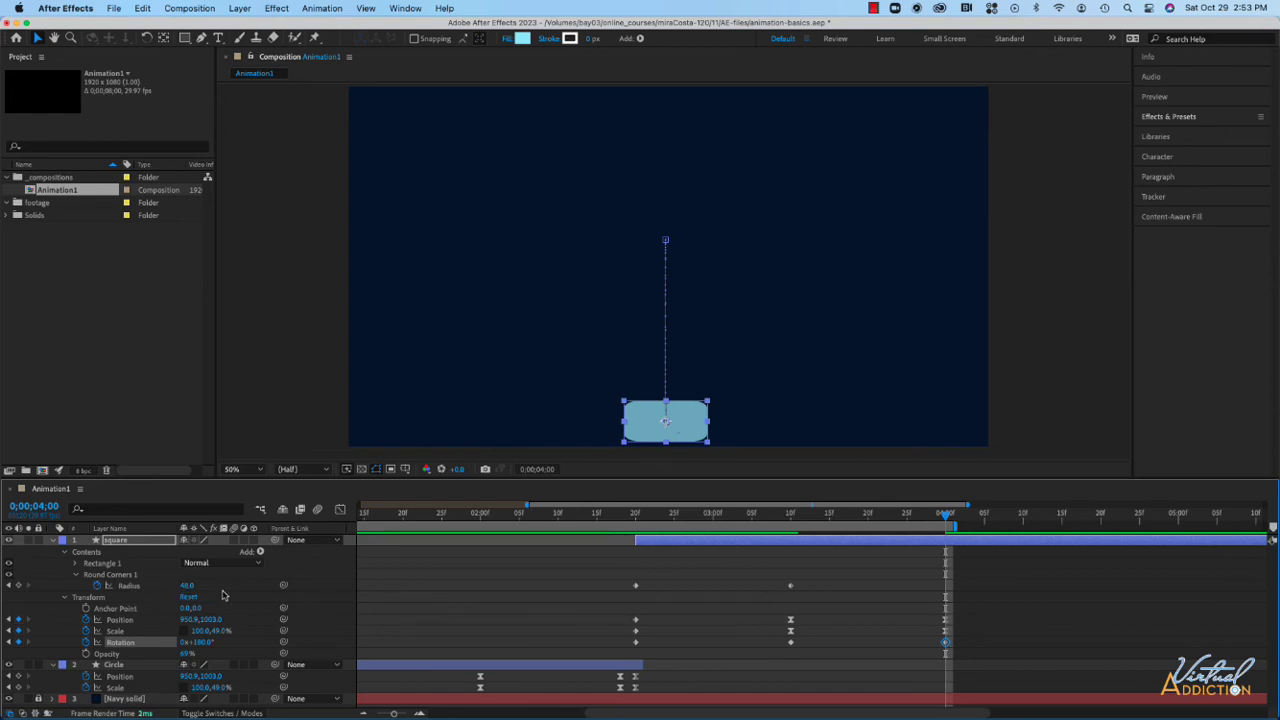
{"action": "left_click_drag", "start_coordinate": [190, 585], "coordinate": [150, 585]}
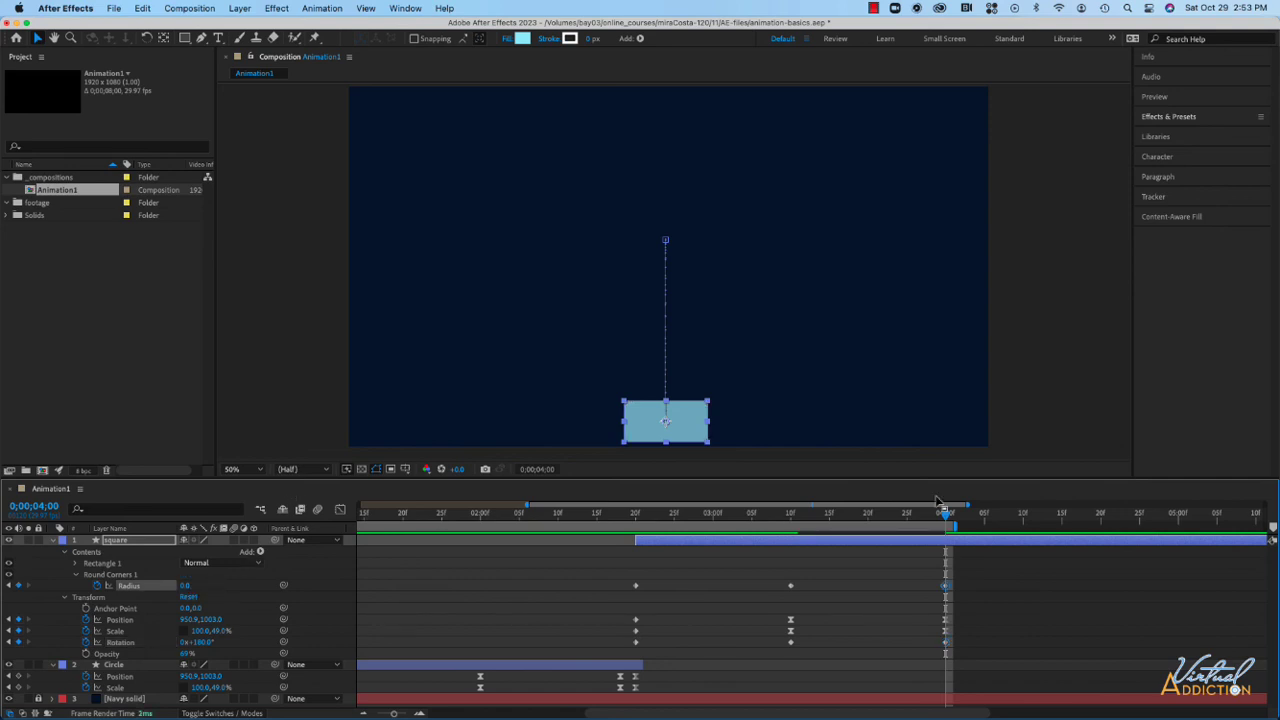
- Set the square's vertical Scale to 100% at 0;00;04;00 and move it up to about Y 937 so it sits inside the frame
{"action": "left_click", "coordinate": [218, 632]}
{"action": "type", "text": "100"}
{"action": "key", "text": "Return"}
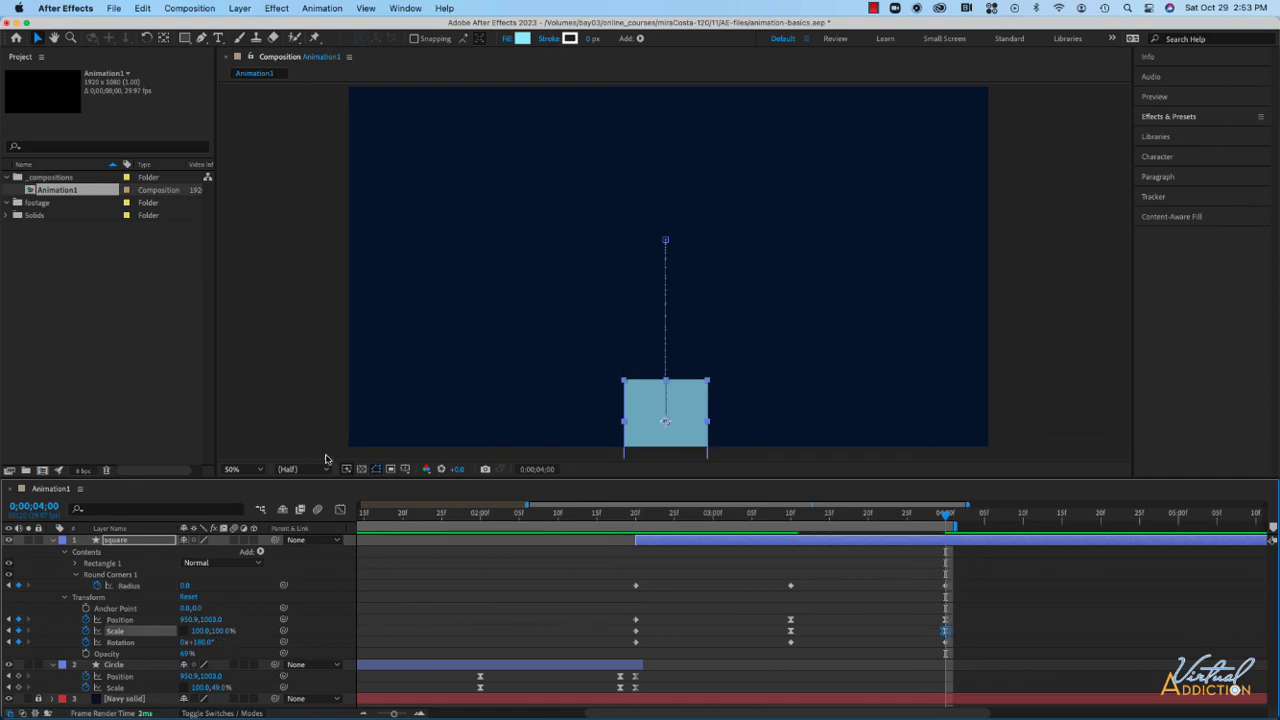
{"action": "left_click_drag", "start_coordinate": [689, 436], "coordinate": [689, 417]}
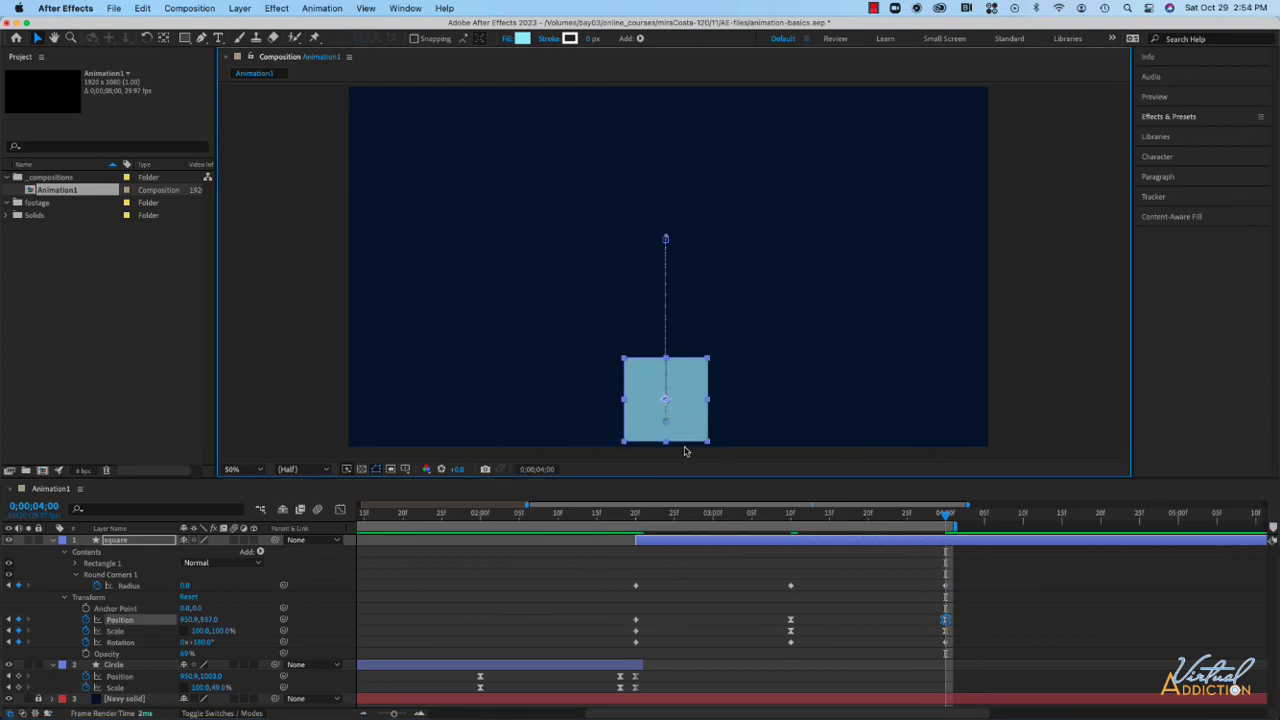
- Preview the square's bounce from before the handover, then extend the end of the work area to 0;00;05;00
{"action": "left_click_drag", "start_coordinate": [945, 515], "coordinate": [418, 543]}
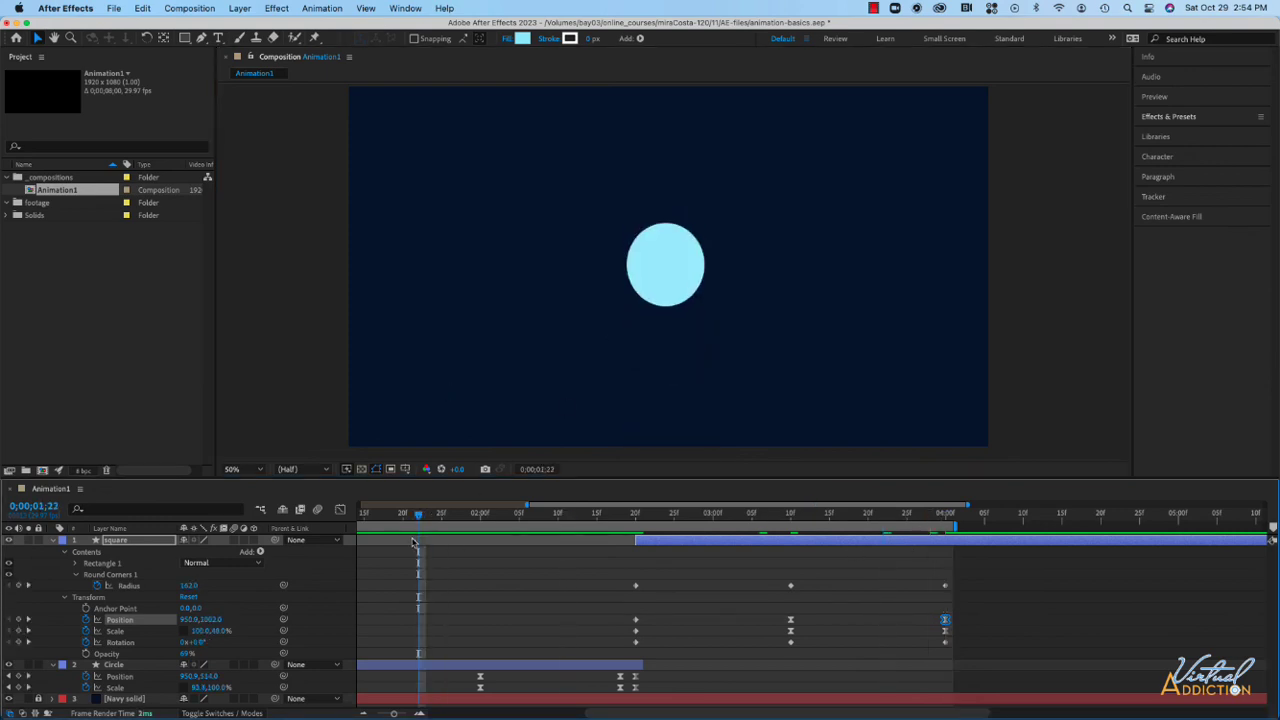
{"action": "key", "text": "space"}
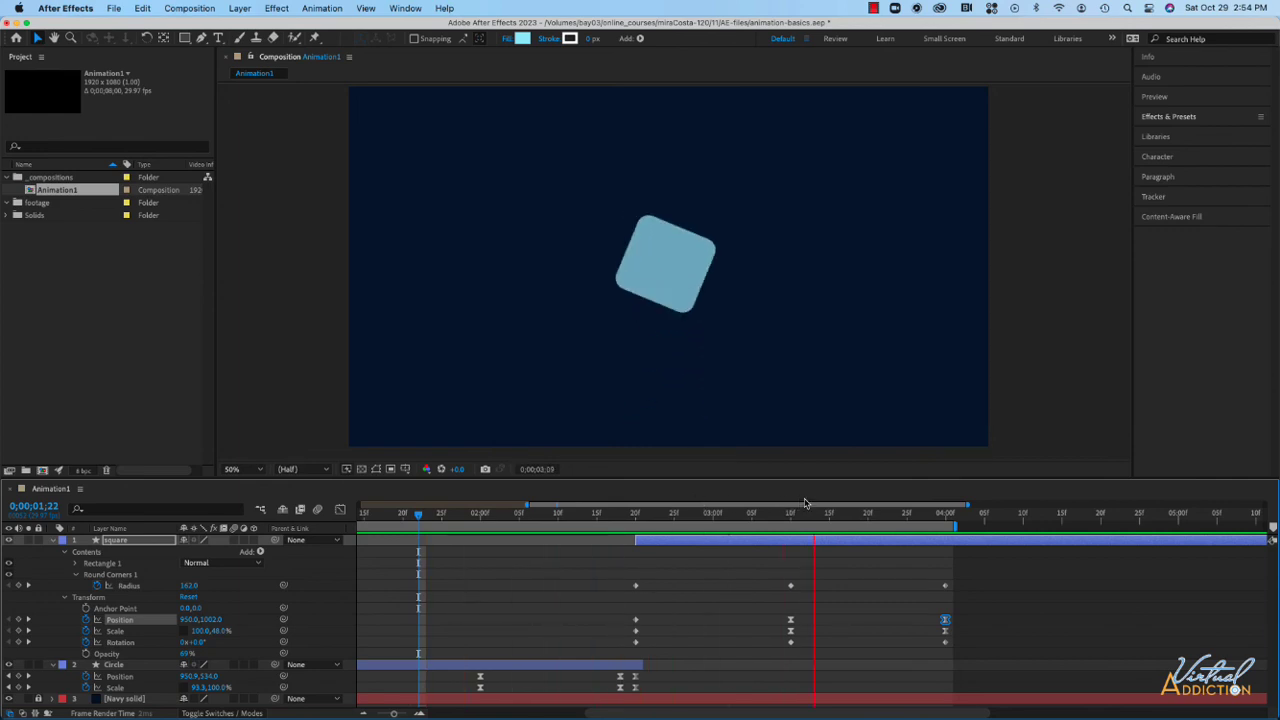
{"action": "key", "text": "space"}
{"action": "left_click_drag", "start_coordinate": [957, 526], "coordinate": [1180, 525]}
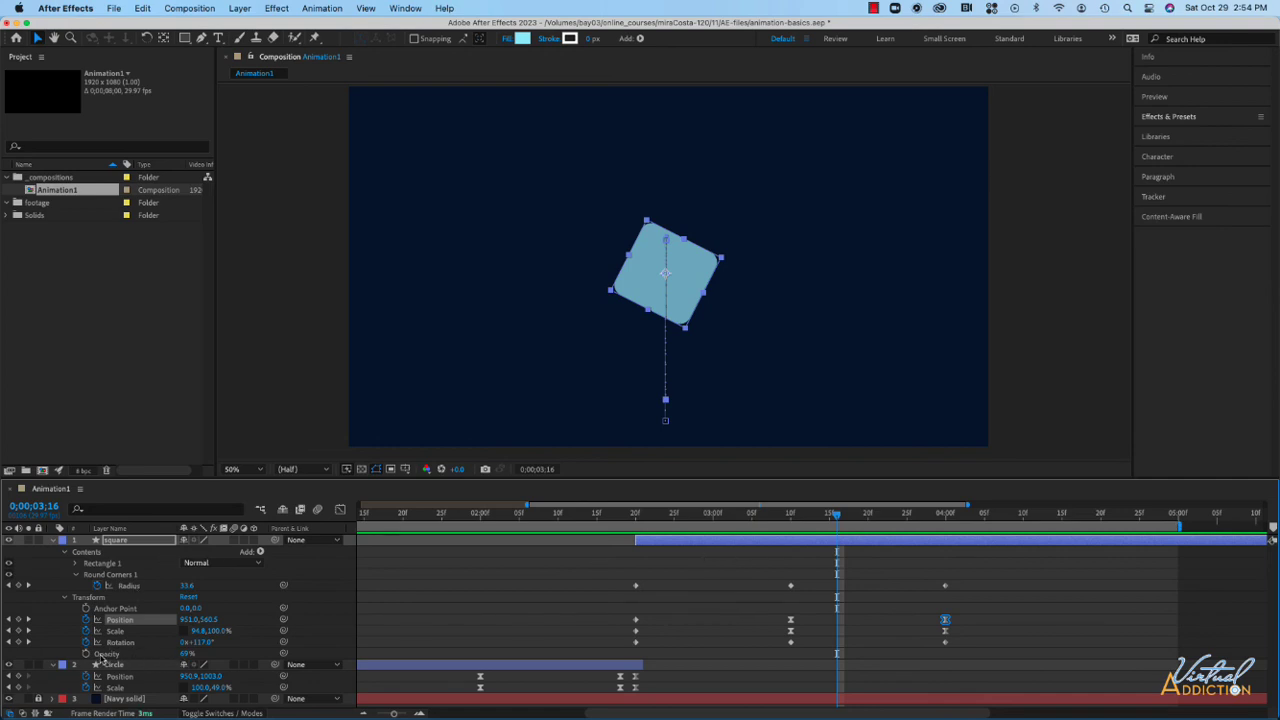
- Set the square layer's Opacity to 100% and play the whole animation from the start
{"action": "left_click_drag", "start_coordinate": [185, 655], "coordinate": [281, 655]}
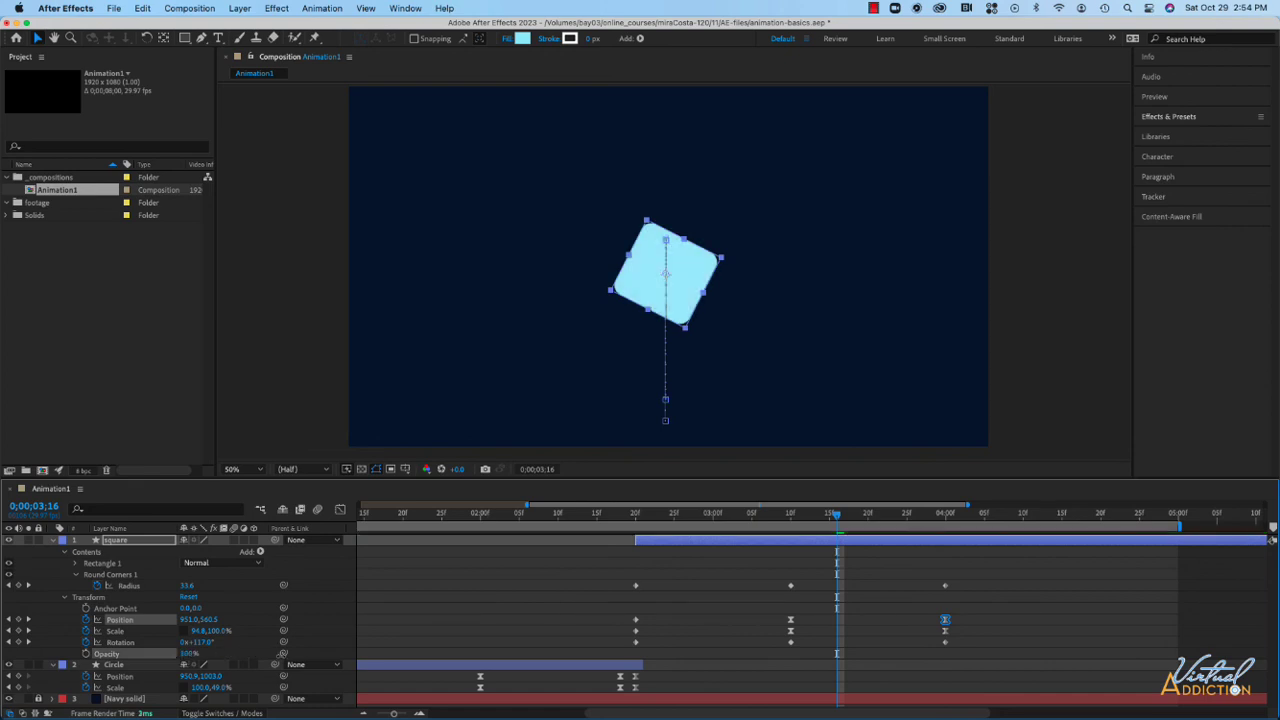
{"action": "left_click", "coordinate": [480, 592]}
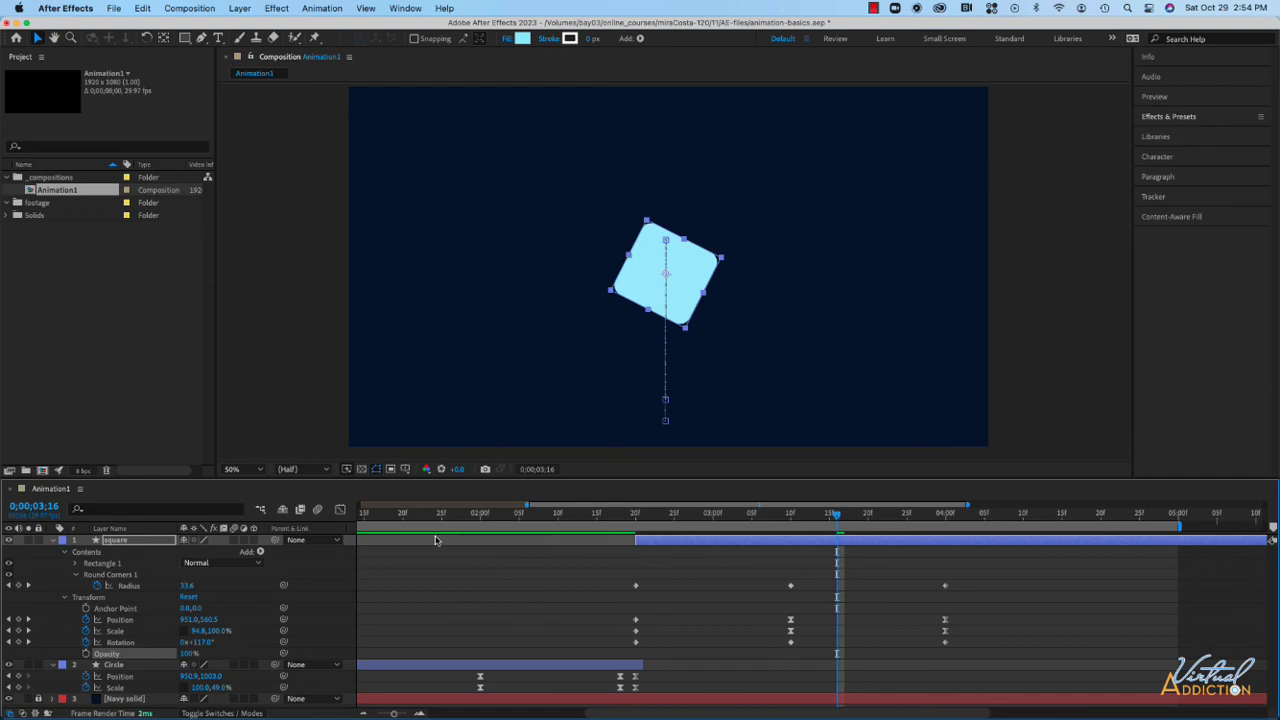
{"action": "key", "text": "Home"}
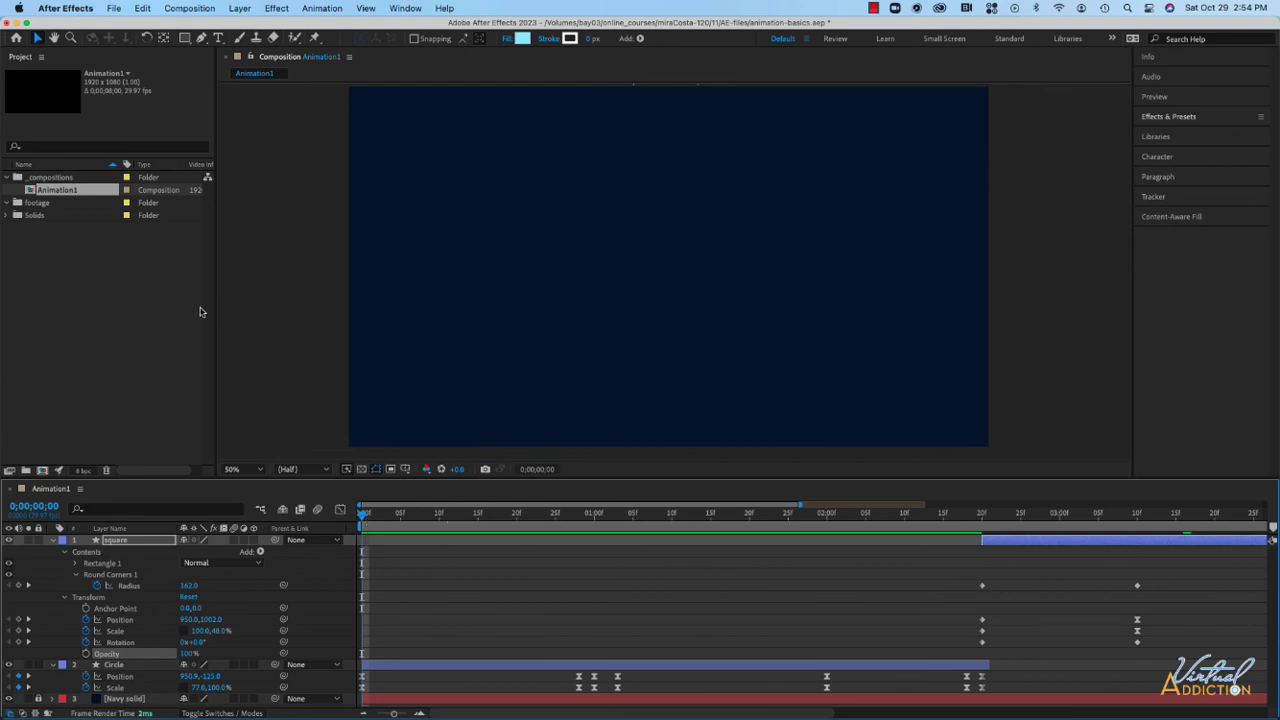
{"action": "key", "text": "space"}
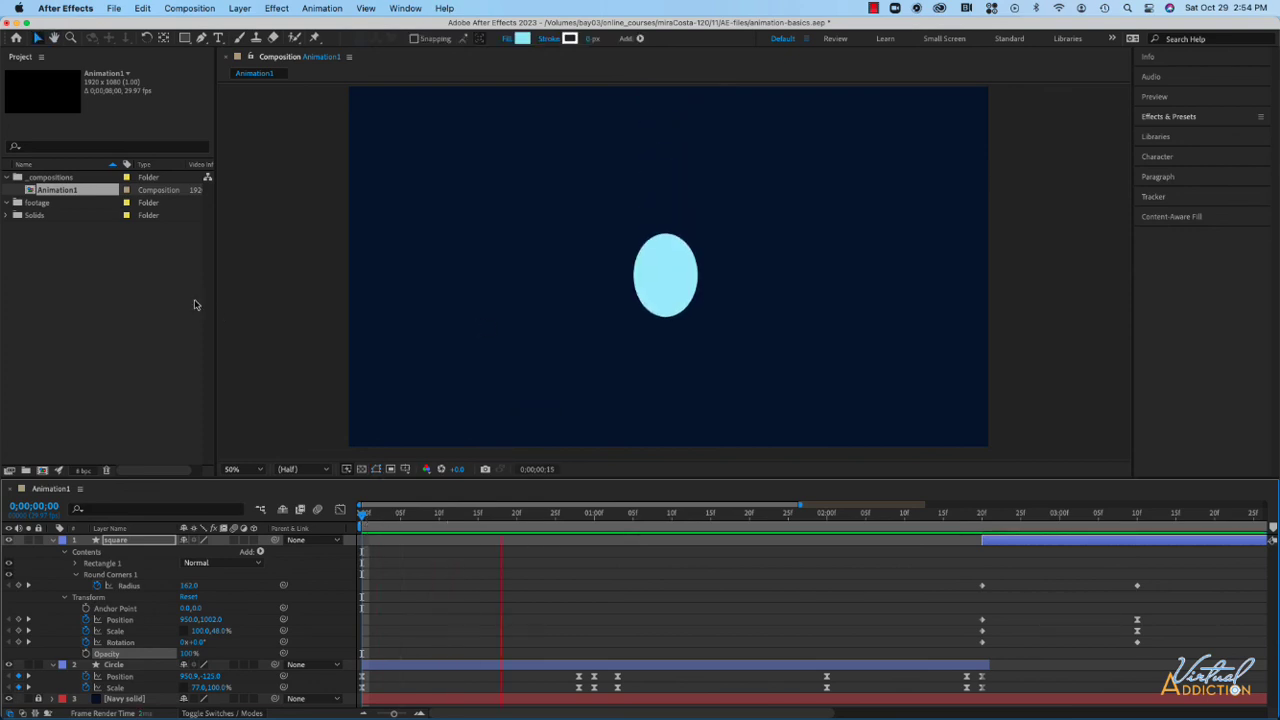